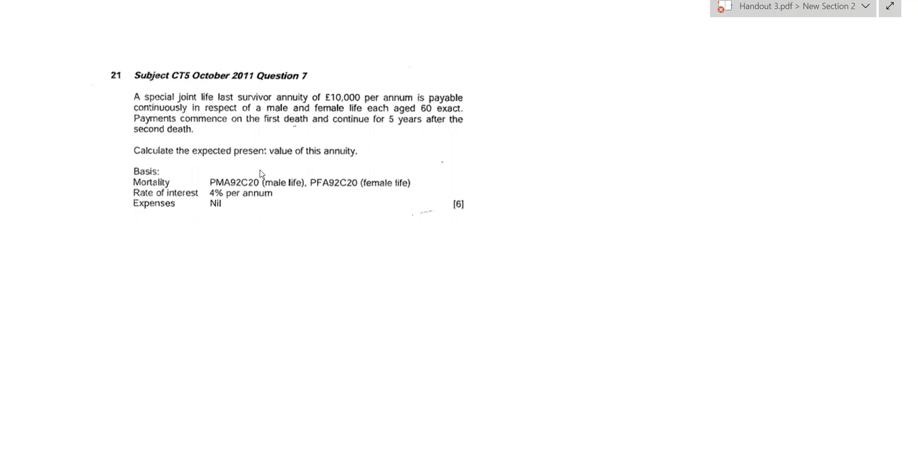
Step: Switch the OneNote drawing pen to orange
{"action": "left_click", "coordinate": [217, 176]}
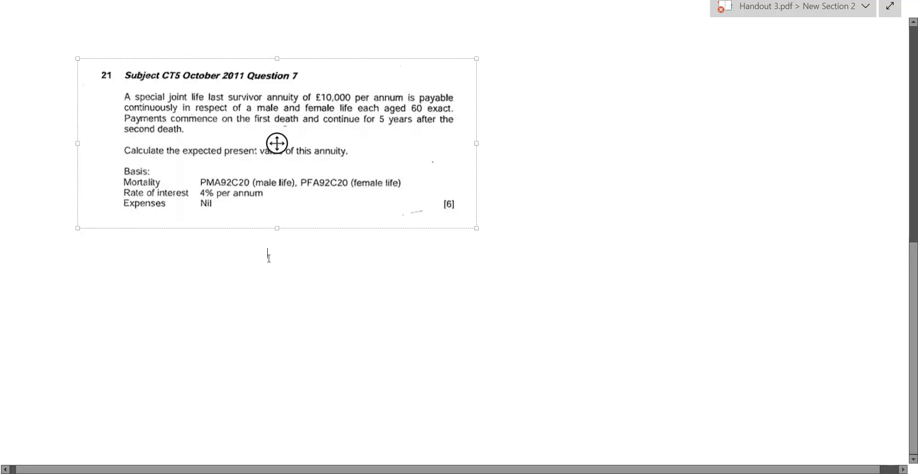
{"action": "left_click", "coordinate": [268, 258]}
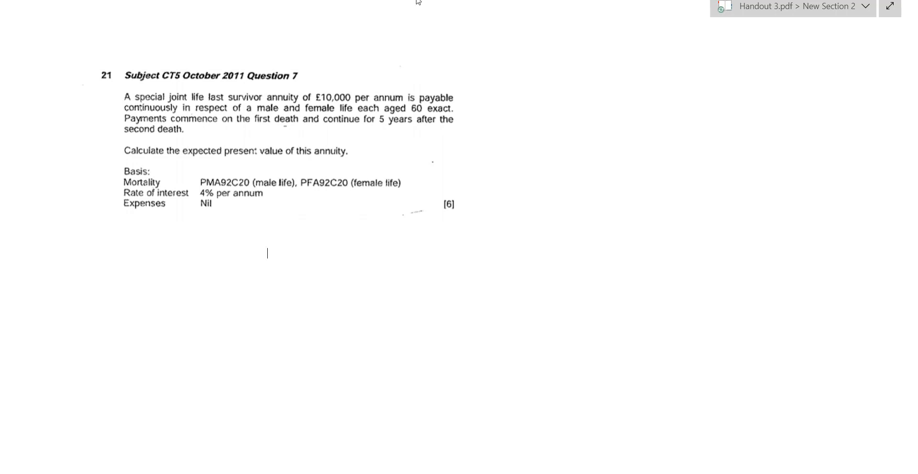
{"action": "left_click", "coordinate": [417, 2]}
{"action": "left_click", "coordinate": [354, 53]}
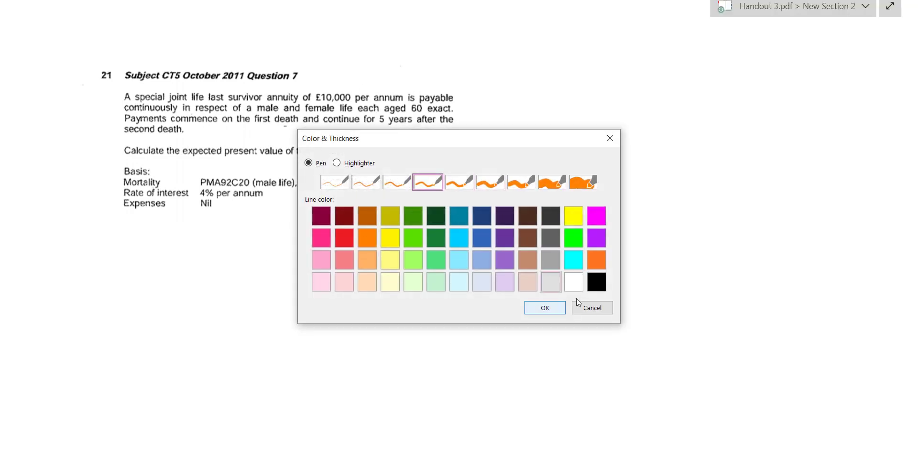
{"action": "left_click", "coordinate": [550, 309]}
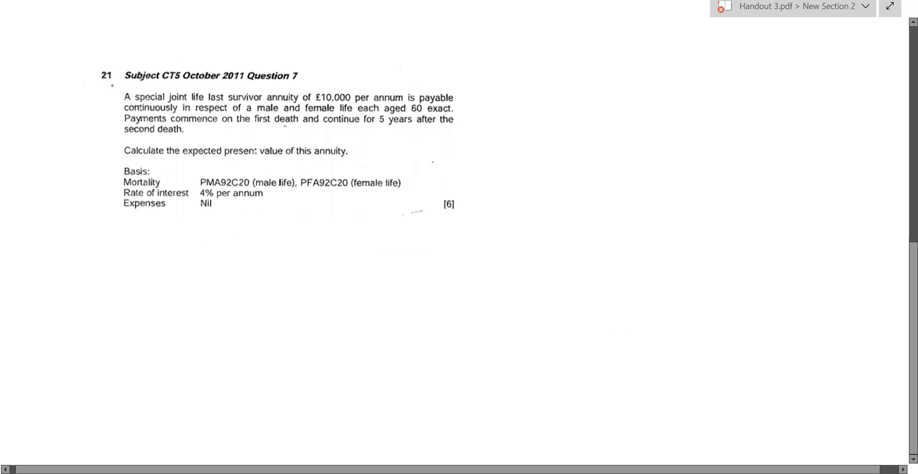
Step: Draw an orange brace beside question 21 and underline 'first death', 'continue for 5 years after', 'second death'
{"action": "left_click_drag", "start_coordinate": [84, 38], "coordinate": [100, 219]}
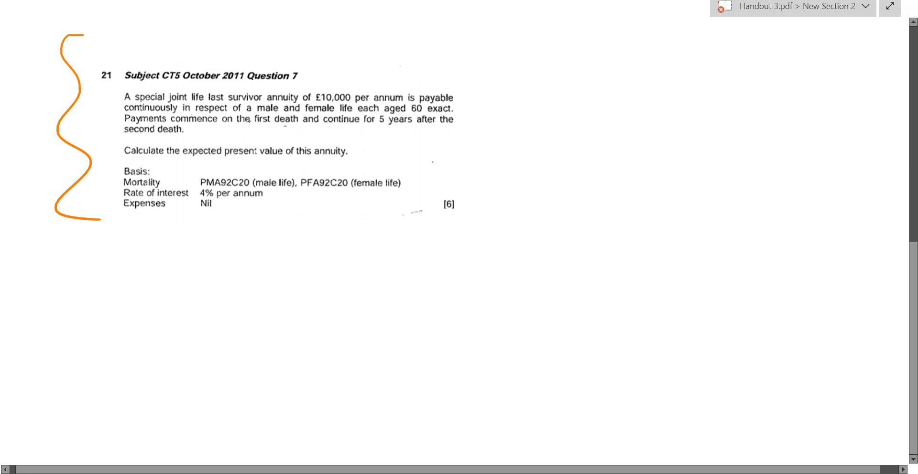
{"action": "left_click_drag", "start_coordinate": [247, 128], "coordinate": [422, 127]}
{"action": "left_click_drag", "start_coordinate": [330, 136], "coordinate": [433, 133]}
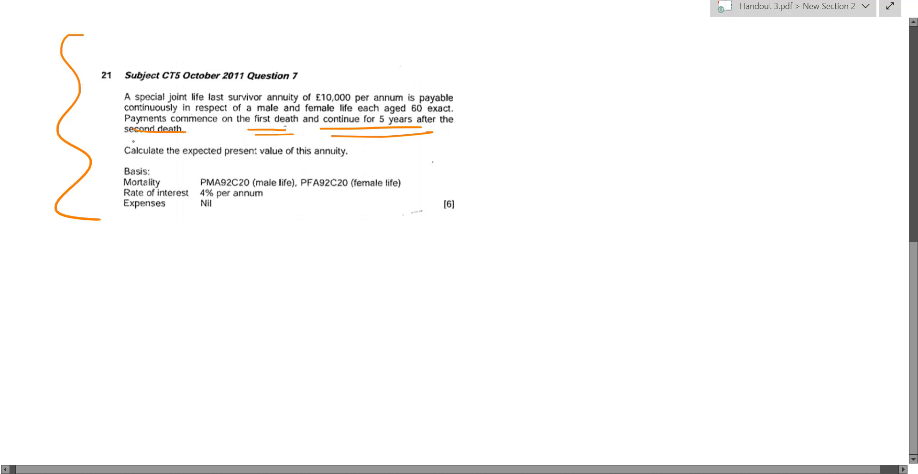
{"action": "left_click_drag", "start_coordinate": [132, 141], "coordinate": [187, 140]}
{"action": "key", "text": "ctrl+z"}
{"action": "left_click_drag", "start_coordinate": [127, 135], "coordinate": [191, 139]}
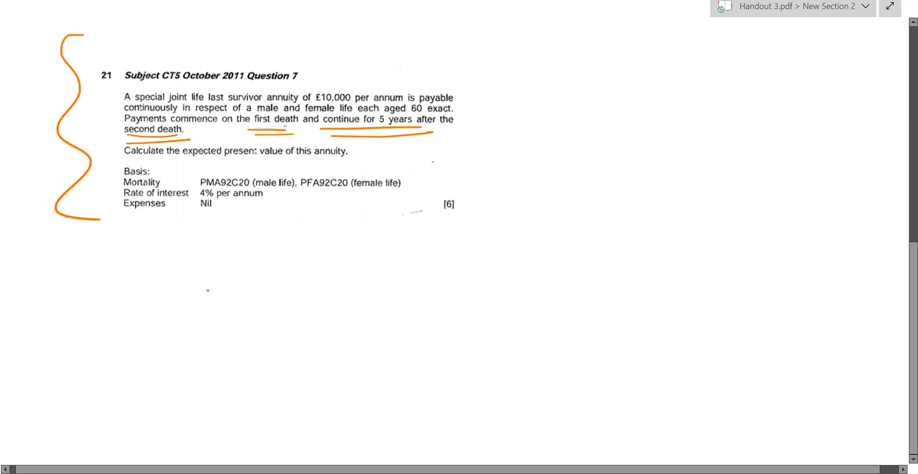
Step: Draw an orange timeline below the question and write the two ages 60 and 60 under its start
{"action": "left_click", "coordinate": [205, 295]}
{"action": "left_click_drag", "start_coordinate": [207, 296], "coordinate": [613, 255]}
{"action": "left_click", "coordinate": [385, 279]}
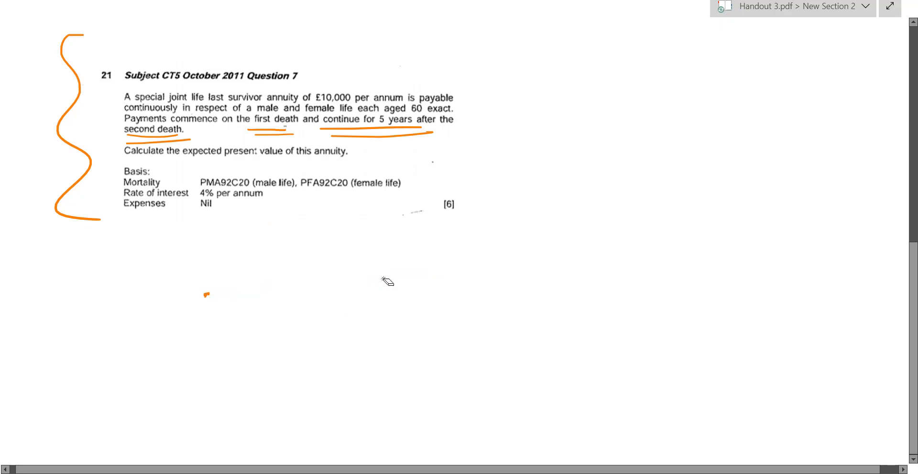
{"action": "left_click", "coordinate": [205, 295]}
{"action": "left_click_drag", "start_coordinate": [234, 316], "coordinate": [414, 309]}
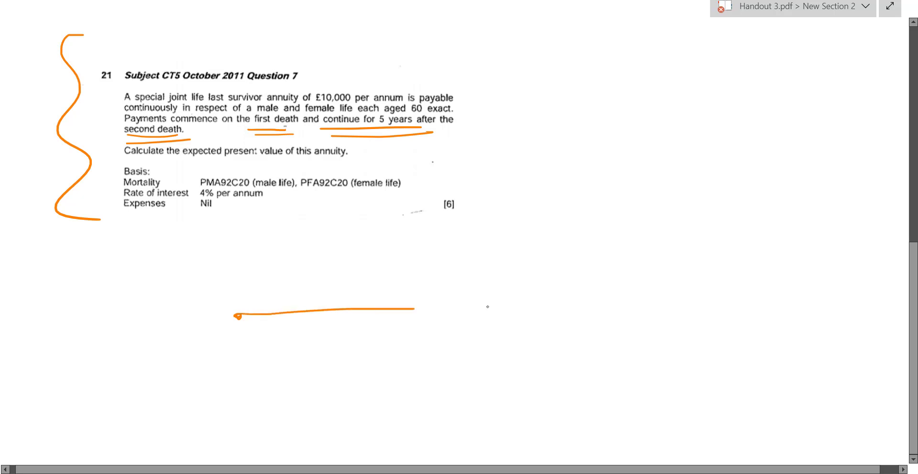
{"action": "left_click_drag", "start_coordinate": [488, 307], "coordinate": [615, 306]}
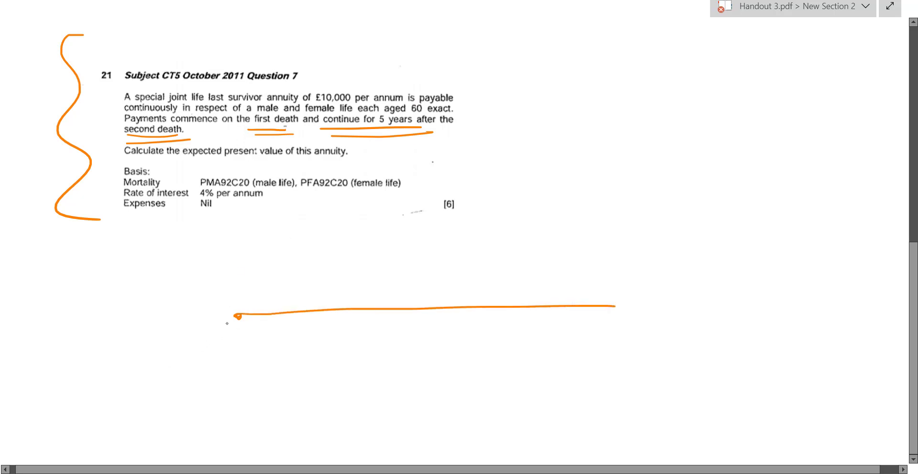
{"action": "left_click_drag", "start_coordinate": [221, 335], "coordinate": [222, 352]}
{"action": "left_click_drag", "start_coordinate": [235, 343], "coordinate": [228, 343]}
{"action": "left_click_drag", "start_coordinate": [220, 379], "coordinate": [222, 392]}
{"action": "mouse_move", "coordinate": [233, 385]}
{"action": "left_mouse_down"}
{"action": "mouse_move", "coordinate": [230, 399]}
{"action": "mouse_move", "coordinate": [236, 385]}
{"action": "left_mouse_up"}
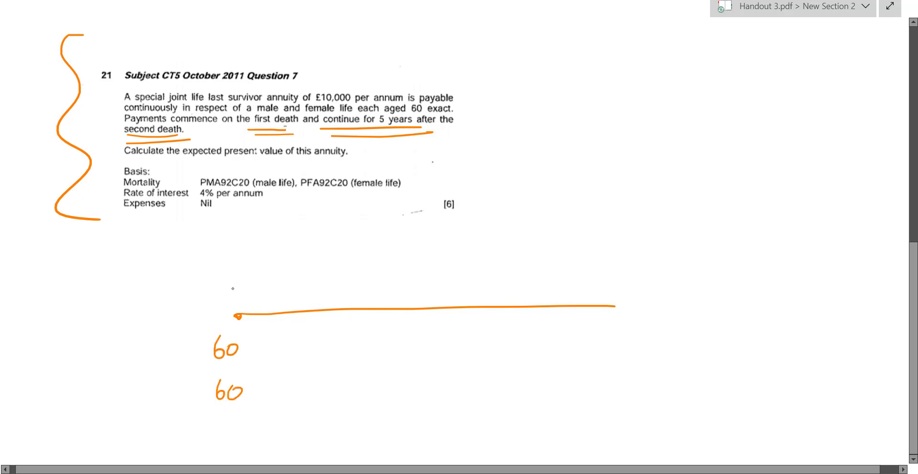
Step: Extend the timeline and mark ticks labelled 'first death' and 'Second death'
{"action": "left_click_drag", "start_coordinate": [465, 296], "coordinate": [468, 321]}
{"action": "left_click_drag", "start_coordinate": [461, 328], "coordinate": [466, 318]}
{"action": "left_click_drag", "start_coordinate": [376, 296], "coordinate": [377, 316]}
{"action": "left_click_drag", "start_coordinate": [366, 254], "coordinate": [352, 287]}
{"action": "left_click_drag", "start_coordinate": [349, 276], "coordinate": [393, 280]}
{"action": "mouse_move", "coordinate": [396, 254]}
{"action": "left_mouse_down"}
{"action": "mouse_move", "coordinate": [398, 281]}
{"action": "mouse_move", "coordinate": [410, 263]}
{"action": "mouse_move", "coordinate": [439, 274]}
{"action": "mouse_move", "coordinate": [484, 248]}
{"action": "mouse_move", "coordinate": [505, 262]}
{"action": "left_mouse_up"}
{"action": "left_click_drag", "start_coordinate": [610, 307], "coordinate": [828, 289]}
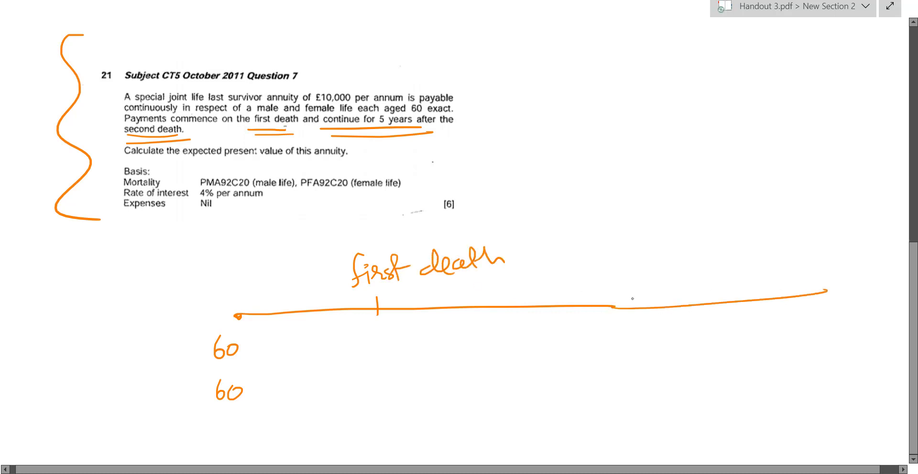
{"action": "left_click_drag", "start_coordinate": [637, 297], "coordinate": [640, 318]}
{"action": "mouse_move", "coordinate": [625, 261]}
{"action": "left_mouse_down"}
{"action": "mouse_move", "coordinate": [620, 279]}
{"action": "mouse_move", "coordinate": [682, 270]}
{"action": "mouse_move", "coordinate": [697, 250]}
{"action": "left_mouse_up"}
{"action": "mouse_move", "coordinate": [667, 287]}
{"action": "left_mouse_down"}
{"action": "mouse_move", "coordinate": [656, 294]}
{"action": "mouse_move", "coordinate": [723, 285]}
{"action": "left_mouse_up"}
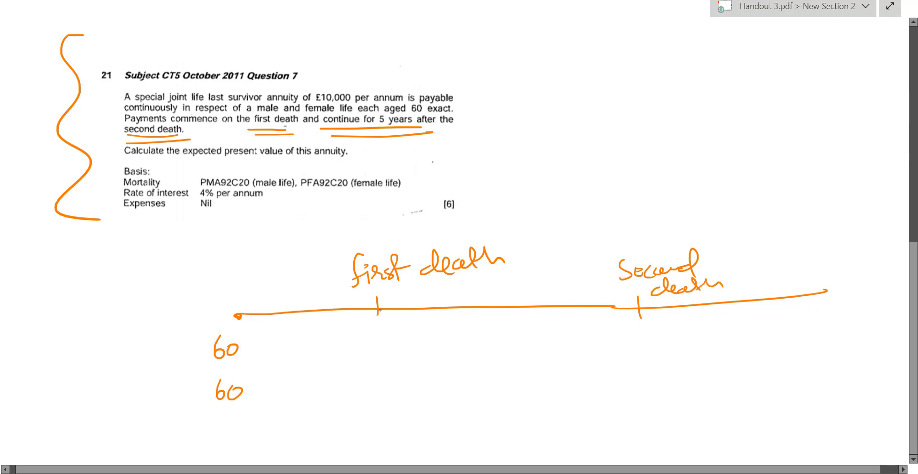
Step: Hatch between the deaths and bracket the period after second death as '5 years'
{"action": "mouse_move", "coordinate": [379, 298]}
{"action": "left_mouse_down"}
{"action": "mouse_move", "coordinate": [400, 313]}
{"action": "mouse_move", "coordinate": [502, 294]}
{"action": "mouse_move", "coordinate": [626, 309]}
{"action": "mouse_move", "coordinate": [654, 325]}
{"action": "mouse_move", "coordinate": [797, 321]}
{"action": "left_mouse_up"}
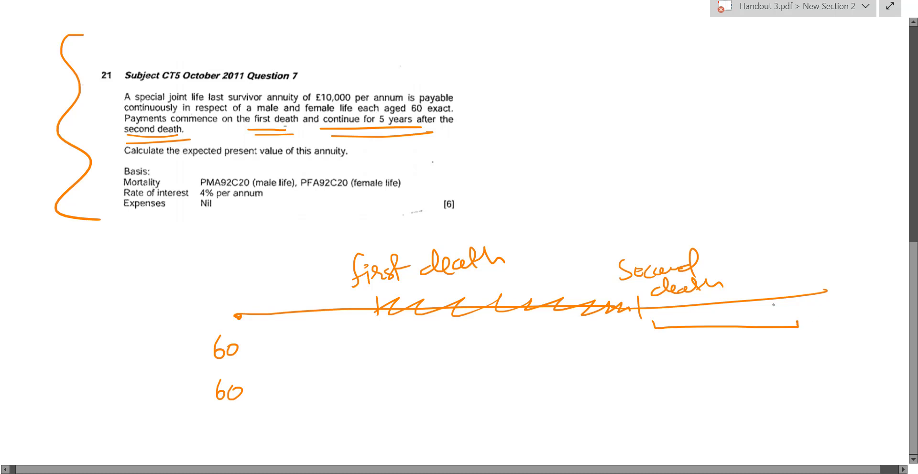
{"action": "left_click", "coordinate": [731, 330]}
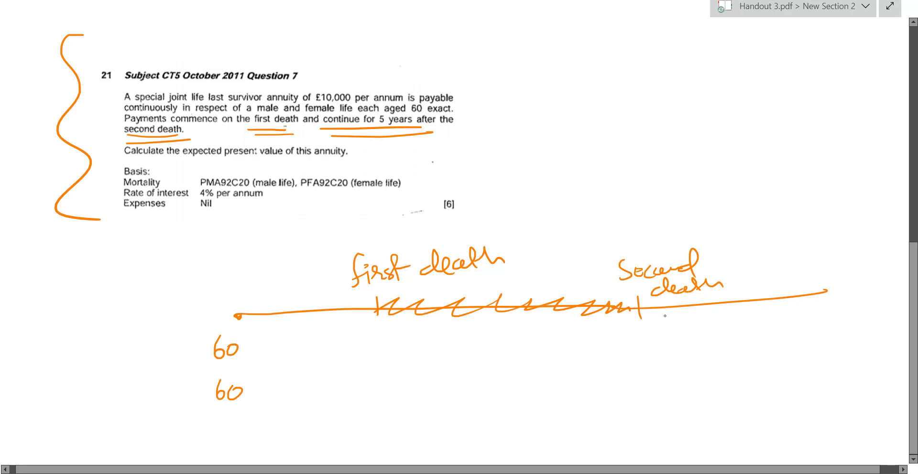
{"action": "mouse_move", "coordinate": [644, 320]}
{"action": "left_mouse_down"}
{"action": "mouse_move", "coordinate": [764, 322]}
{"action": "mouse_move", "coordinate": [762, 313]}
{"action": "left_mouse_up"}
{"action": "mouse_move", "coordinate": [696, 338]}
{"action": "left_mouse_down"}
{"action": "mouse_move", "coordinate": [694, 354]}
{"action": "mouse_move", "coordinate": [710, 338]}
{"action": "left_mouse_up"}
{"action": "mouse_move", "coordinate": [714, 341]}
{"action": "left_mouse_down"}
{"action": "mouse_move", "coordinate": [730, 349]}
{"action": "mouse_move", "coordinate": [806, 335]}
{"action": "mouse_move", "coordinate": [793, 354]}
{"action": "left_mouse_up"}
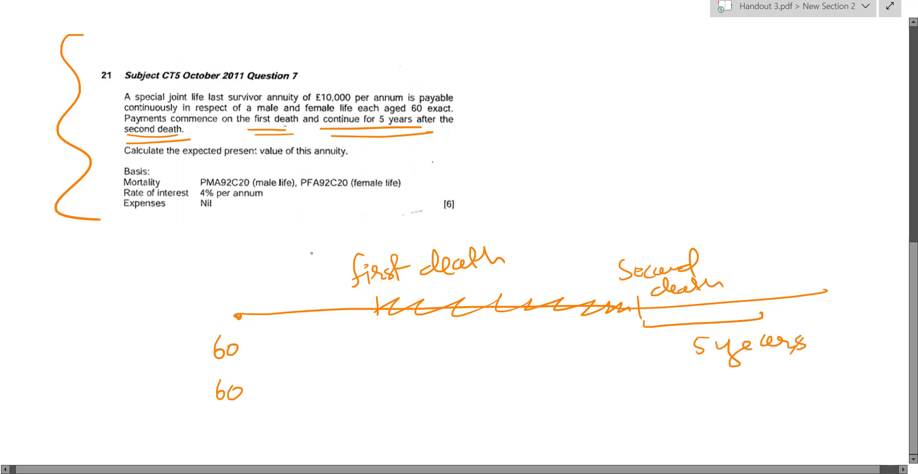
{"action": "left_click_drag", "start_coordinate": [658, 316], "coordinate": [748, 304]}
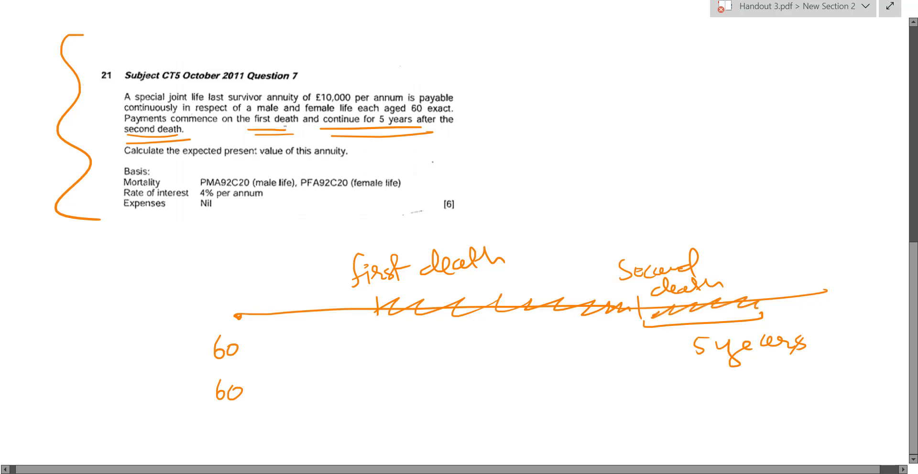
Step: Switch the drawing pen colour to green
{"action": "left_click", "coordinate": [329, 11]}
{"action": "left_click", "coordinate": [359, 50]}
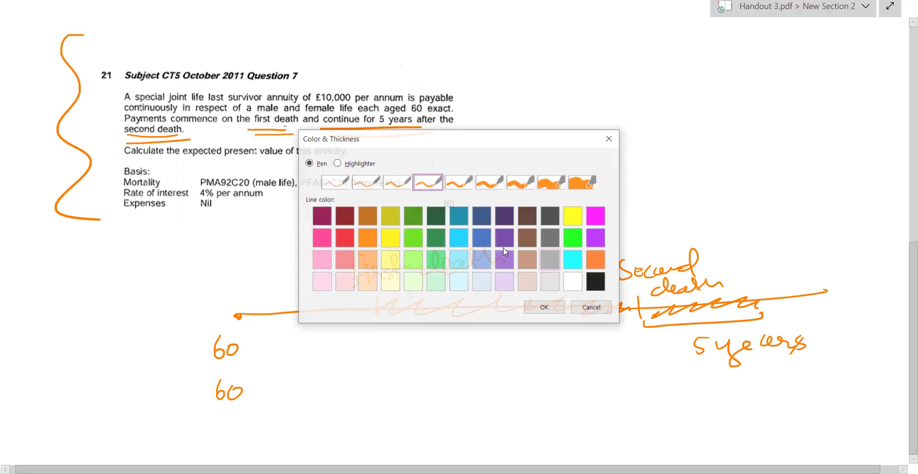
{"action": "left_click", "coordinate": [413, 217]}
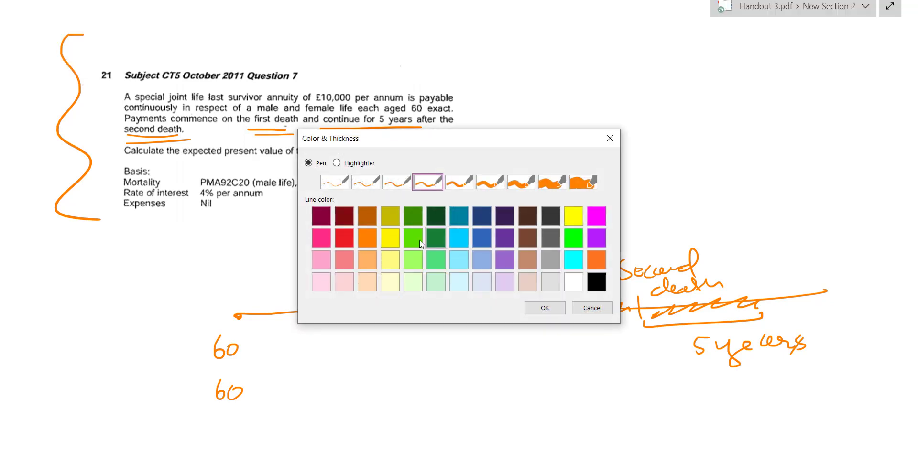
{"action": "left_click", "coordinate": [540, 309]}
Step: Draw green brackets under the span between deaths and the final 5 years, underlining '5 years'
{"action": "mouse_move", "coordinate": [378, 329]}
{"action": "left_mouse_down"}
{"action": "mouse_move", "coordinate": [451, 352]}
{"action": "mouse_move", "coordinate": [617, 358]}
{"action": "left_mouse_up"}
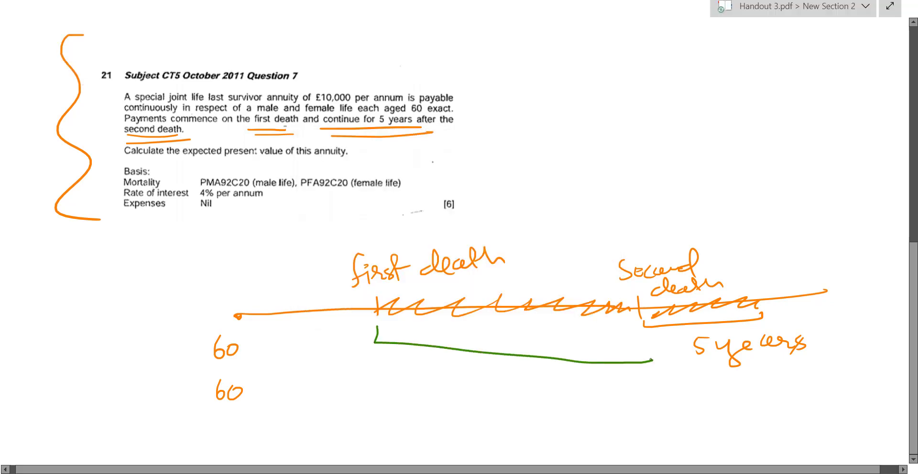
{"action": "key", "text": "ctrl+z"}
{"action": "mouse_move", "coordinate": [377, 322]}
{"action": "left_mouse_down"}
{"action": "mouse_move", "coordinate": [382, 338]}
{"action": "mouse_move", "coordinate": [633, 330]}
{"action": "left_mouse_up"}
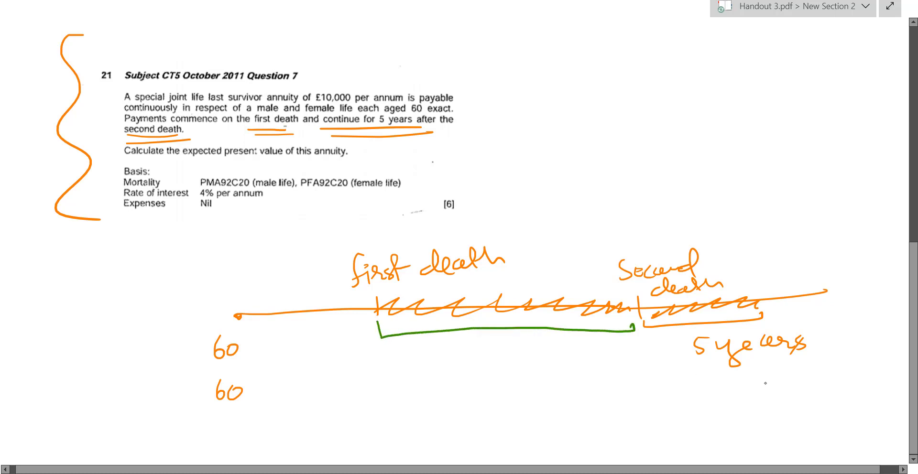
{"action": "key", "text": "ctrl+z"}
{"action": "mouse_move", "coordinate": [376, 330]}
{"action": "left_mouse_down"}
{"action": "mouse_move", "coordinate": [372, 349]}
{"action": "mouse_move", "coordinate": [583, 351]}
{"action": "mouse_move", "coordinate": [648, 348]}
{"action": "mouse_move", "coordinate": [649, 340]}
{"action": "left_mouse_up"}
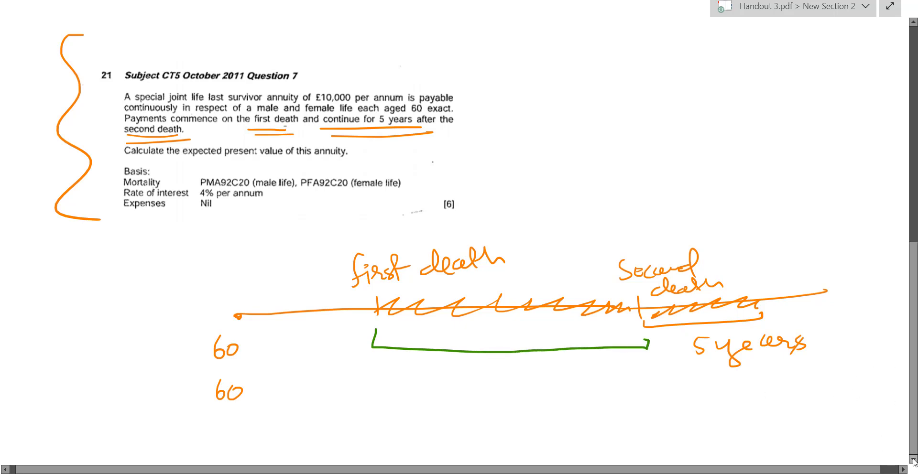
{"action": "scroll", "coordinate": [899, 444], "scroll_direction": "down", "scroll_amount": 2}
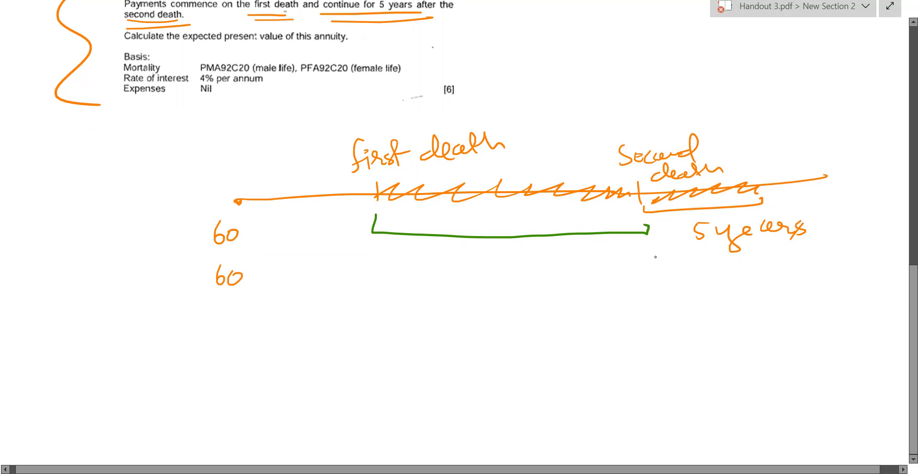
{"action": "mouse_move", "coordinate": [656, 257]}
{"action": "left_mouse_down"}
{"action": "mouse_move", "coordinate": [761, 264]}
{"action": "mouse_move", "coordinate": [799, 255]}
{"action": "left_mouse_up"}
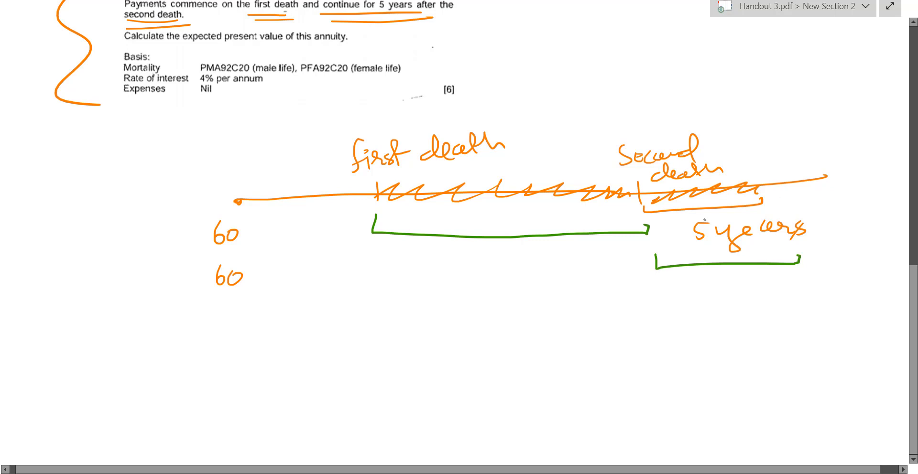
{"action": "mouse_move", "coordinate": [789, 203]}
{"action": "left_mouse_down"}
{"action": "mouse_move", "coordinate": [749, 206]}
{"action": "mouse_move", "coordinate": [849, 218]}
{"action": "left_mouse_up"}
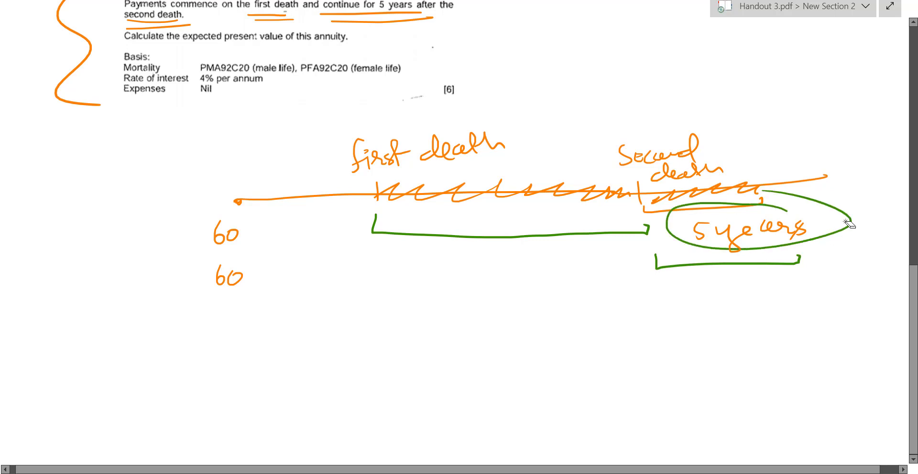
{"action": "key", "text": "ctrl+z"}
{"action": "left_click_drag", "start_coordinate": [707, 244], "coordinate": [824, 237]}
{"action": "left_click_drag", "start_coordinate": [717, 245], "coordinate": [834, 241]}
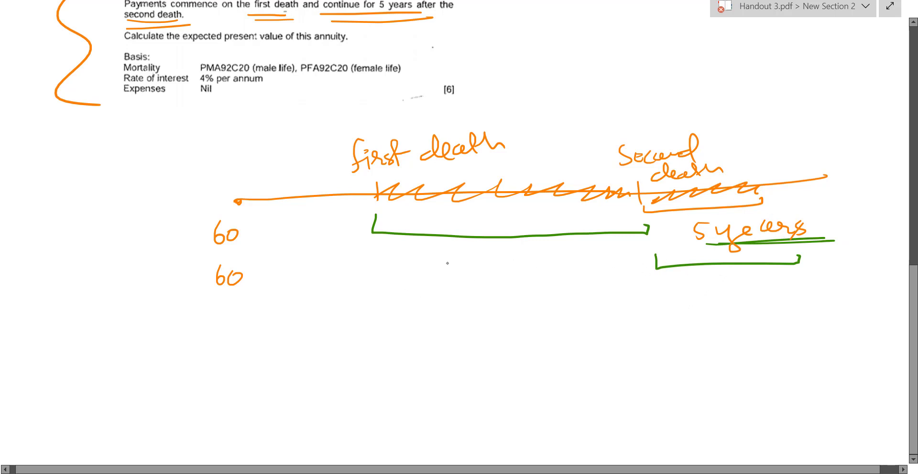
Step: Label the span between deaths (a) and the 5-year span (b)
{"action": "left_click_drag", "start_coordinate": [445, 265], "coordinate": [439, 297]}
{"action": "mouse_move", "coordinate": [458, 279]}
{"action": "left_mouse_down"}
{"action": "mouse_move", "coordinate": [450, 288]}
{"action": "mouse_move", "coordinate": [472, 289]}
{"action": "left_mouse_up"}
{"action": "left_click_drag", "start_coordinate": [473, 266], "coordinate": [476, 295]}
{"action": "left_click_drag", "start_coordinate": [699, 282], "coordinate": [693, 308]}
{"action": "mouse_move", "coordinate": [707, 284]}
{"action": "left_mouse_down"}
{"action": "mouse_move", "coordinate": [710, 308]}
{"action": "mouse_move", "coordinate": [736, 311]}
{"action": "left_mouse_up"}
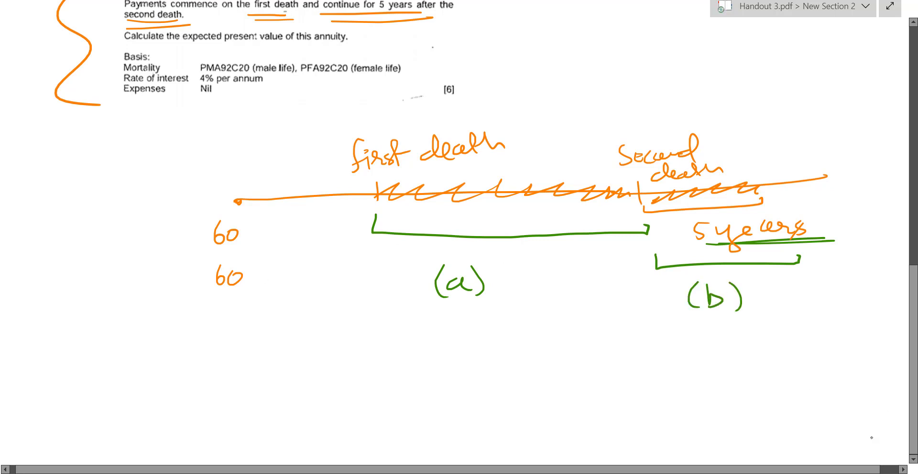
Step: Start part (a)'s working at the left with a long green timeline beside it
{"action": "scroll", "coordinate": [871, 438], "scroll_direction": "down", "scroll_amount": 3}
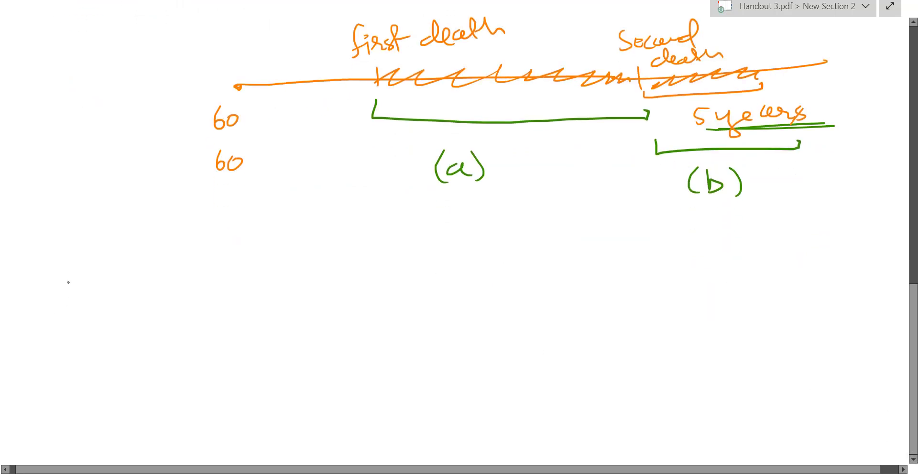
{"action": "mouse_move", "coordinate": [82, 263]}
{"action": "left_mouse_down"}
{"action": "mouse_move", "coordinate": [71, 290]}
{"action": "mouse_move", "coordinate": [97, 285]}
{"action": "left_mouse_up"}
{"action": "left_click_drag", "start_coordinate": [103, 261], "coordinate": [116, 291]}
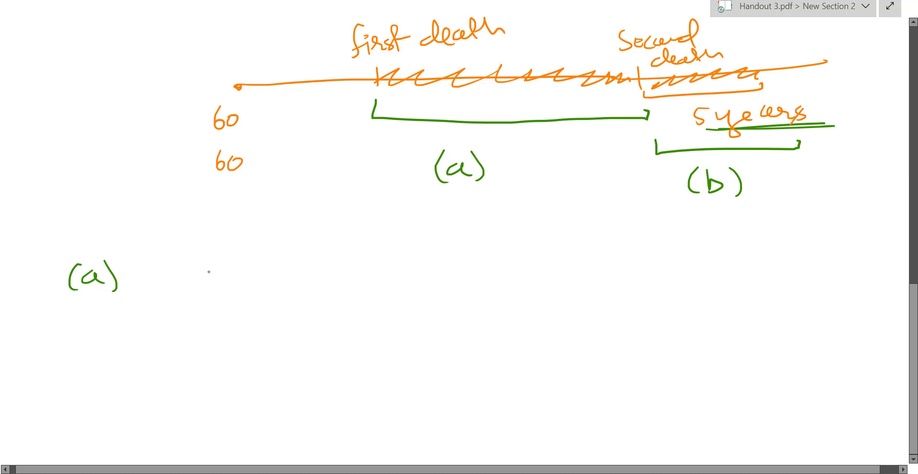
{"action": "left_click_drag", "start_coordinate": [215, 281], "coordinate": [699, 274]}
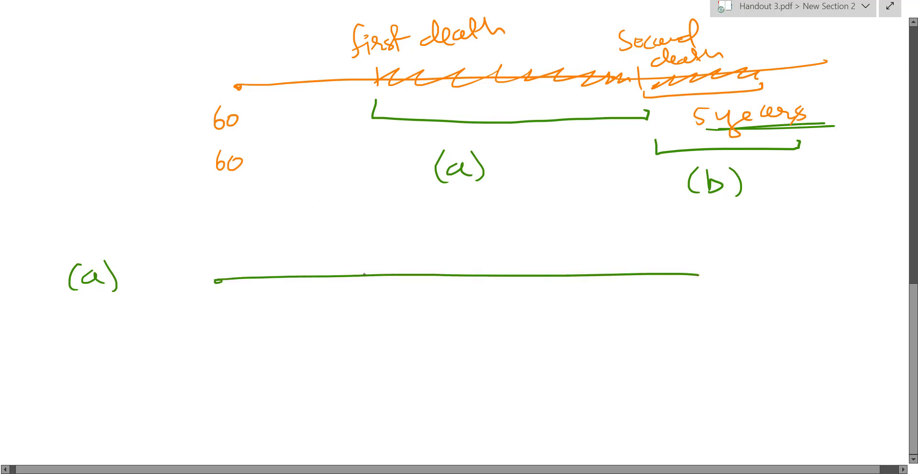
Step: Add ticks labelled circled 1 and 2 at the deaths and hatch the stretch between them
{"action": "left_click_drag", "start_coordinate": [368, 265], "coordinate": [368, 286]}
{"action": "left_click_drag", "start_coordinate": [371, 229], "coordinate": [365, 254]}
{"action": "mouse_move", "coordinate": [375, 238]}
{"action": "left_mouse_down"}
{"action": "mouse_move", "coordinate": [378, 246]}
{"action": "mouse_move", "coordinate": [393, 232]}
{"action": "mouse_move", "coordinate": [363, 244]}
{"action": "left_mouse_up"}
{"action": "left_click", "coordinate": [380, 233]}
{"action": "left_click_drag", "start_coordinate": [357, 221], "coordinate": [361, 220]}
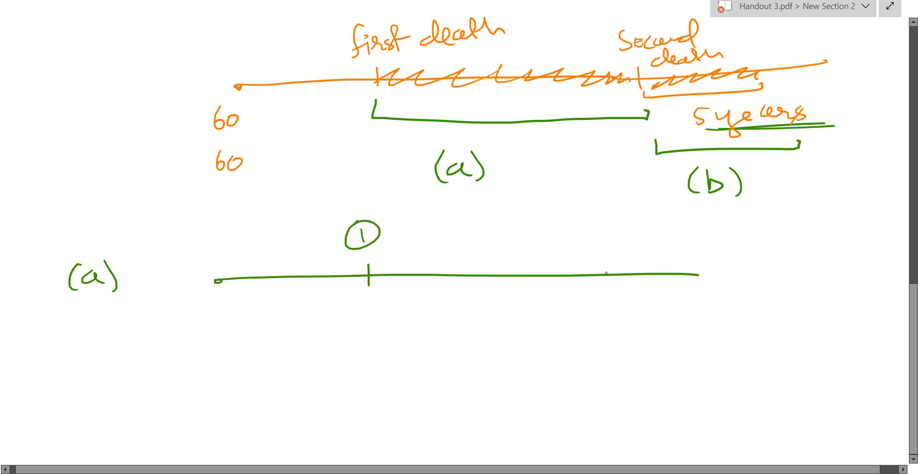
{"action": "left_click_drag", "start_coordinate": [608, 265], "coordinate": [612, 290]}
{"action": "mouse_move", "coordinate": [596, 241]}
{"action": "left_mouse_down"}
{"action": "mouse_move", "coordinate": [609, 253]}
{"action": "mouse_move", "coordinate": [598, 225]}
{"action": "left_mouse_up"}
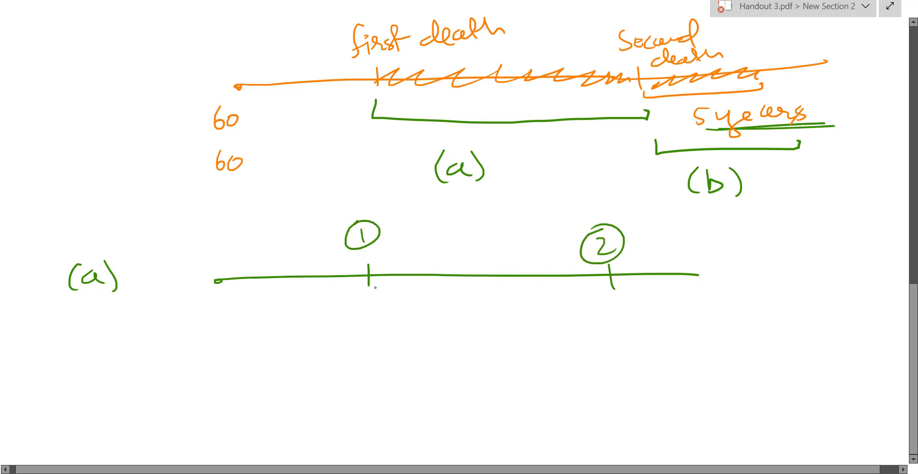
{"action": "mouse_move", "coordinate": [373, 279]}
{"action": "left_mouse_down"}
{"action": "mouse_move", "coordinate": [443, 267]}
{"action": "mouse_move", "coordinate": [600, 276]}
{"action": "left_mouse_up"}
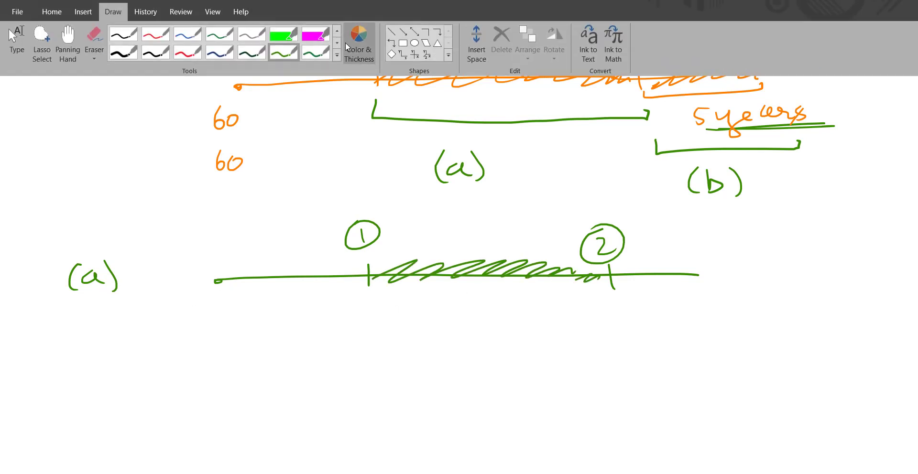
Step: Hatch the (a) timeline in red up to tick 1
{"action": "left_click", "coordinate": [344, 238]}
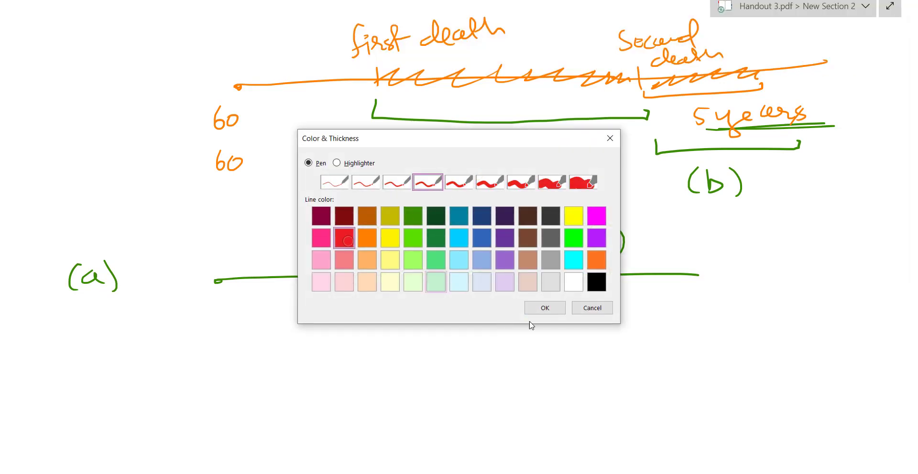
{"action": "left_click", "coordinate": [545, 309]}
{"action": "left_click_drag", "start_coordinate": [221, 283], "coordinate": [367, 275]}
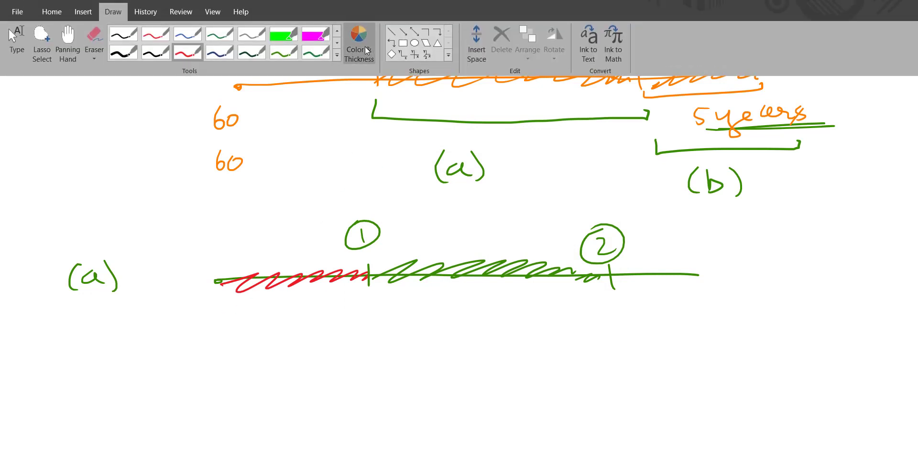
Step: Hatch the (a) timeline in yellow from its start to tick 2
{"action": "left_click", "coordinate": [359, 39]}
{"action": "left_click", "coordinate": [390, 238]}
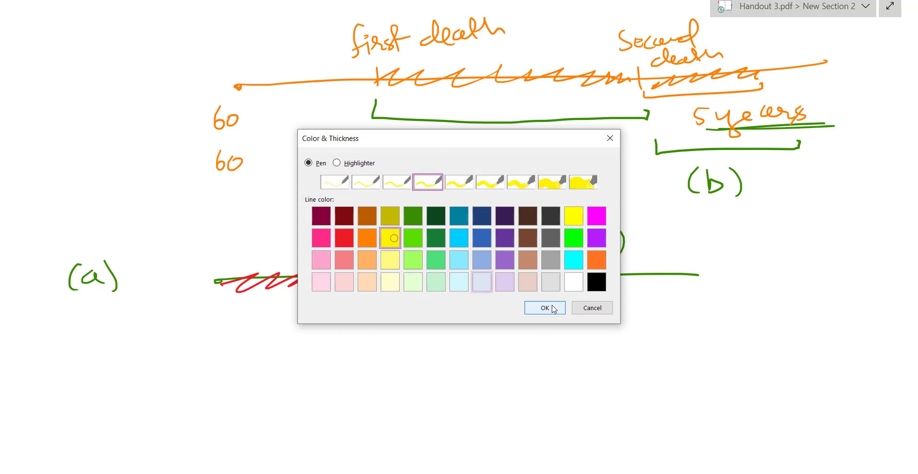
{"action": "left_click", "coordinate": [544, 307]}
{"action": "left_click_drag", "start_coordinate": [277, 277], "coordinate": [602, 281]}
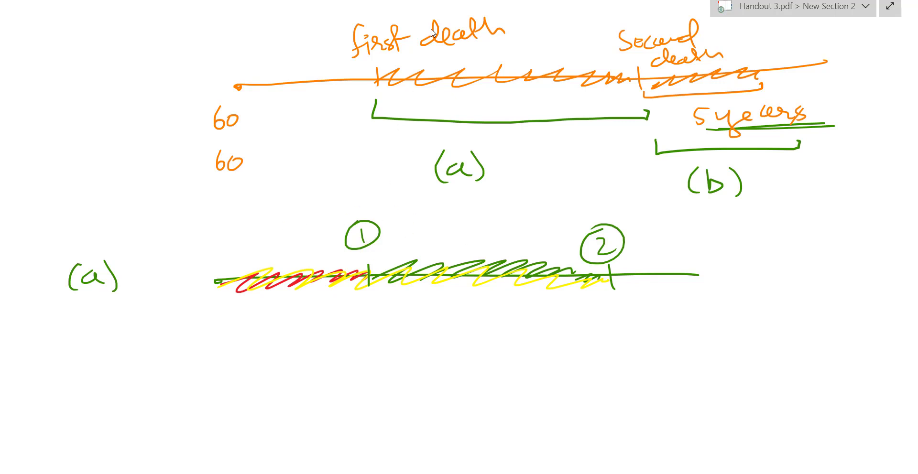
Step: Write a red overlined a with 60:60 below the diagram
{"action": "key", "text": "F11"}
{"action": "left_click", "coordinate": [359, 52]}
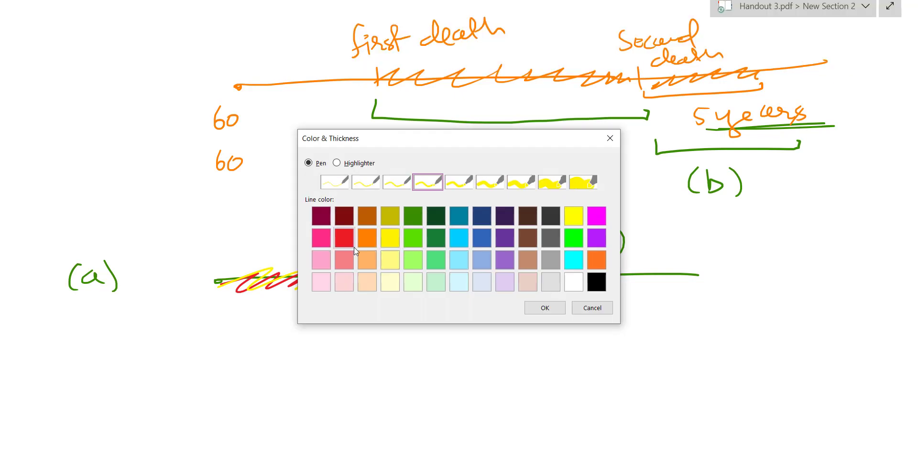
{"action": "left_click", "coordinate": [344, 238]}
{"action": "left_click", "coordinate": [559, 310]}
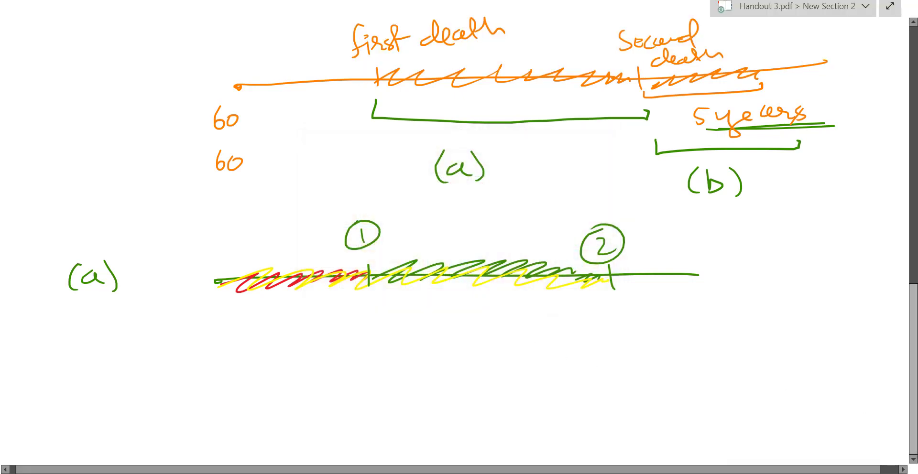
{"action": "scroll", "coordinate": [910, 440], "scroll_direction": "down", "scroll_amount": 3}
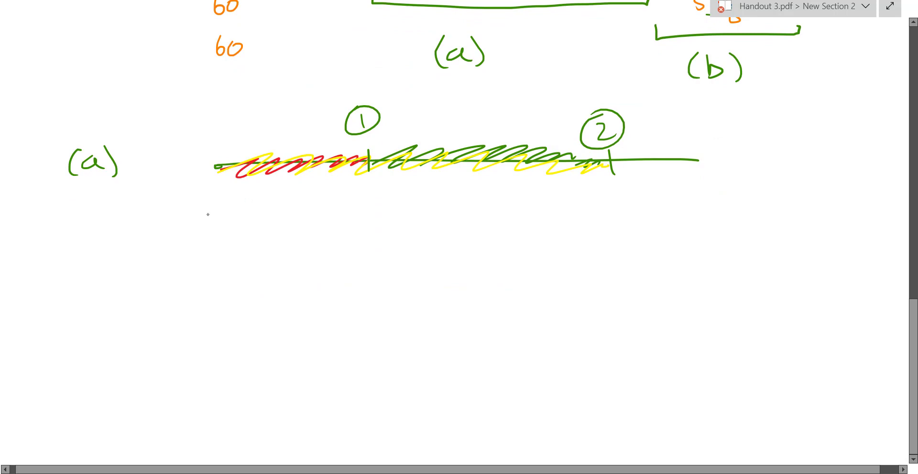
{"action": "left_click_drag", "start_coordinate": [223, 241], "coordinate": [239, 254]}
{"action": "left_click_drag", "start_coordinate": [201, 228], "coordinate": [230, 225]}
{"action": "mouse_move", "coordinate": [255, 250]}
{"action": "left_mouse_down"}
{"action": "mouse_move", "coordinate": [252, 261]}
{"action": "mouse_move", "coordinate": [315, 251]}
{"action": "mouse_move", "coordinate": [276, 242]}
{"action": "mouse_move", "coordinate": [331, 241]}
{"action": "left_mouse_up"}
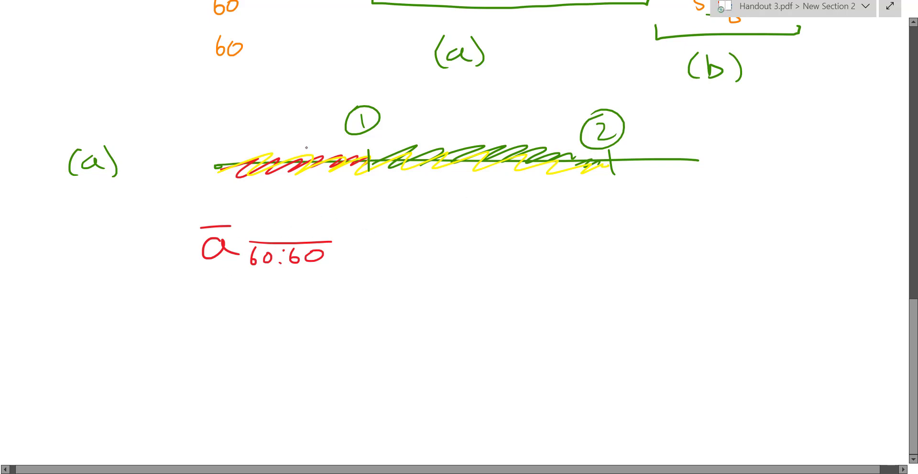
Step: Erase the red a 60:60 test formula
{"action": "scroll", "coordinate": [349, 29], "scroll_direction": "up", "scroll_amount": 6}
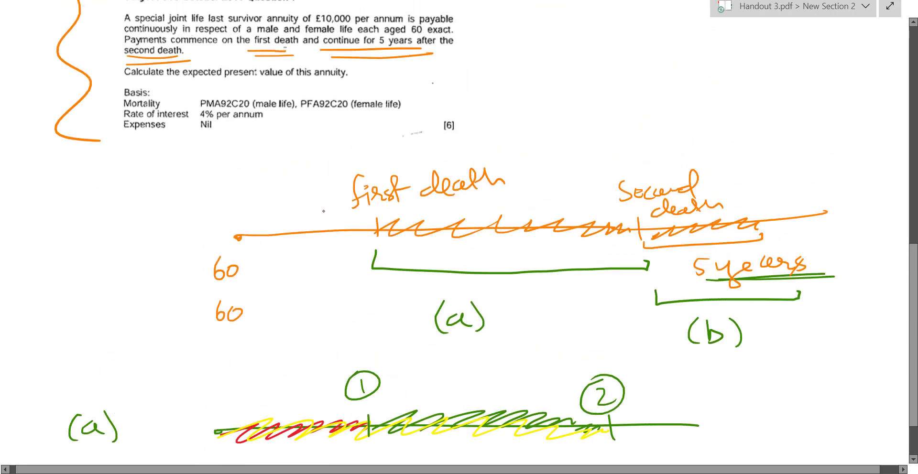
{"action": "scroll", "coordinate": [323, 213], "scroll_direction": "down", "scroll_amount": 2}
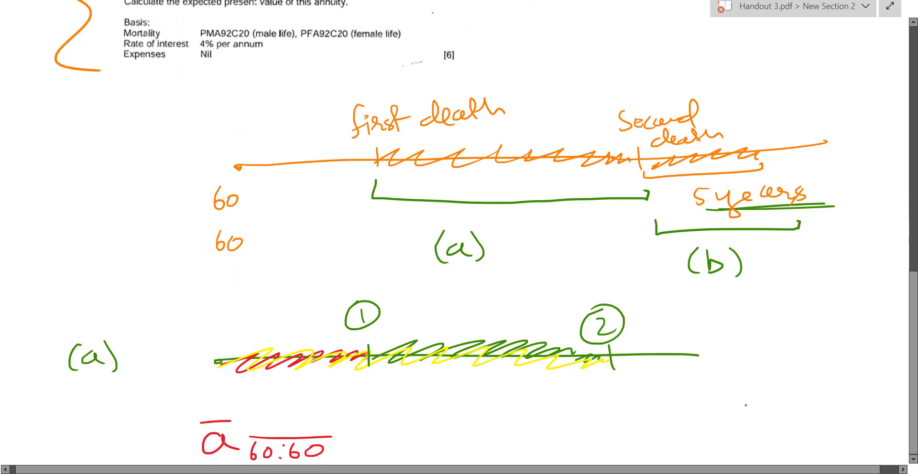
{"action": "scroll", "coordinate": [746, 405], "scroll_direction": "down", "scroll_amount": 3}
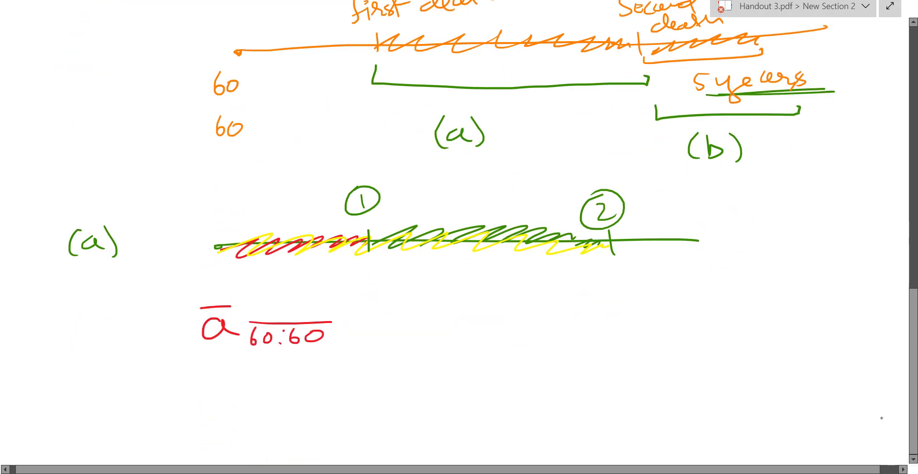
{"action": "mouse_move", "coordinate": [246, 354]}
{"action": "left_mouse_down"}
{"action": "mouse_move", "coordinate": [191, 338]}
{"action": "mouse_move", "coordinate": [365, 327]}
{"action": "left_mouse_up"}
{"action": "left_click", "coordinate": [285, 329]}
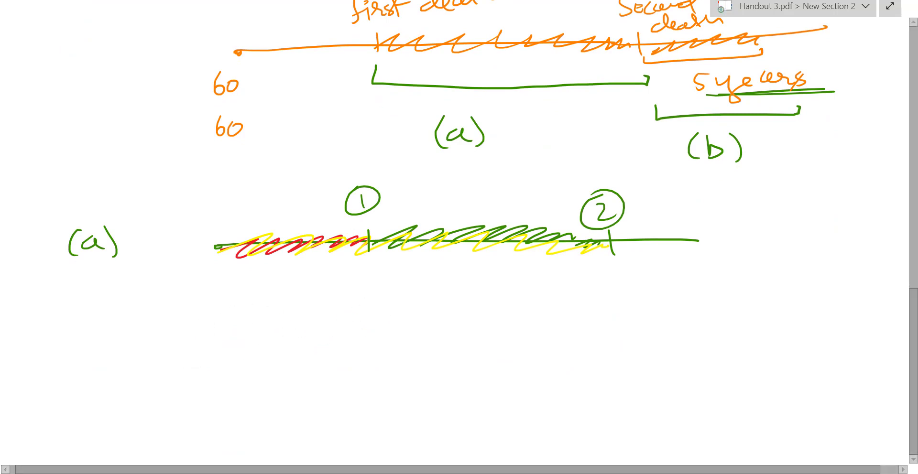
Step: Choose dark green in the pen colour and thickness settings
{"action": "mouse_move", "coordinate": [433, 12]}
{"action": "left_click", "coordinate": [362, 41]}
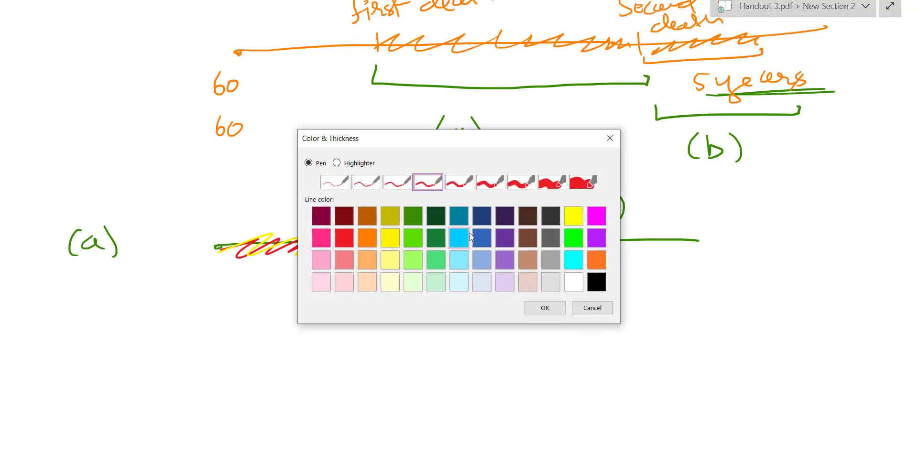
{"action": "left_click", "coordinate": [428, 239]}
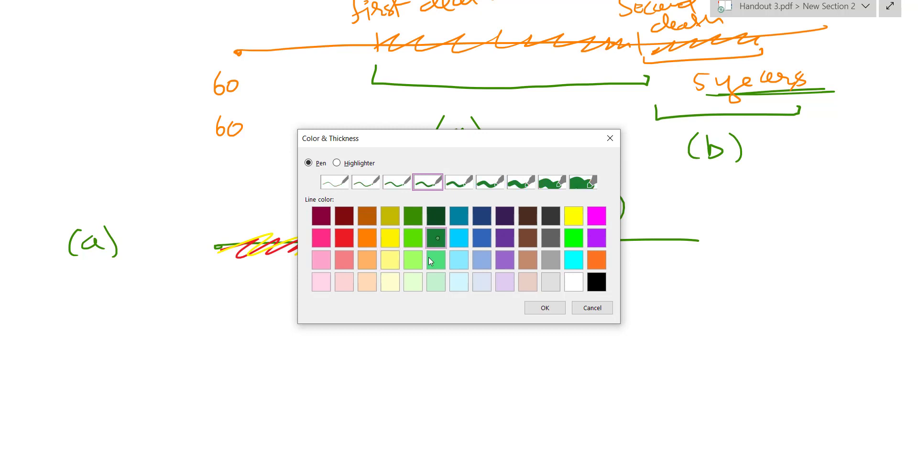
Step: Confirm the dark green pen, then switch the pen colour to yellow
{"action": "left_click", "coordinate": [535, 307]}
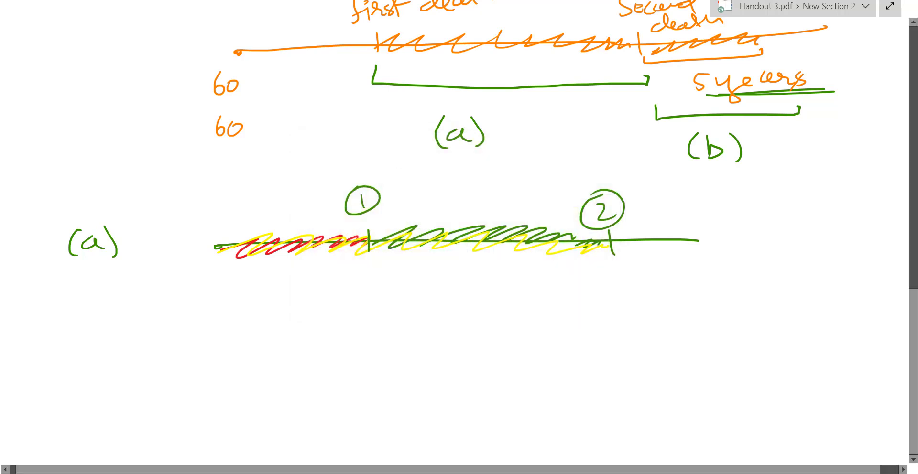
{"action": "left_click", "coordinate": [428, 6]}
{"action": "left_click", "coordinate": [341, 49]}
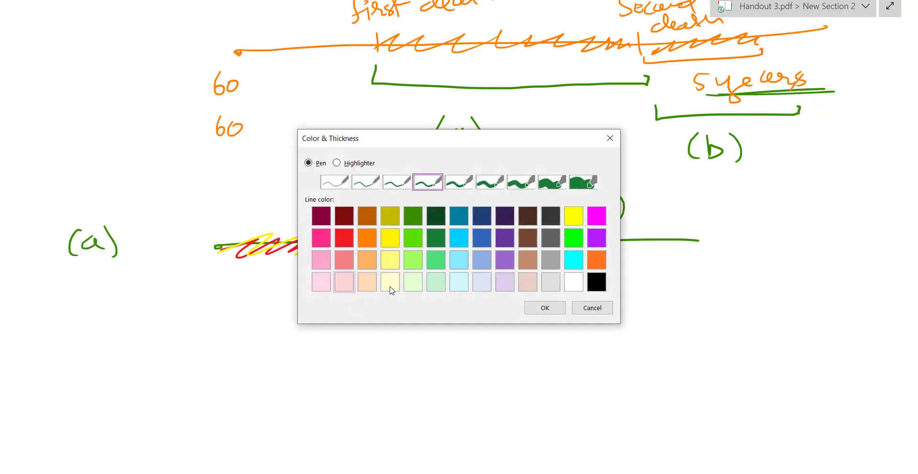
{"action": "left_click", "coordinate": [391, 237]}
{"action": "left_click", "coordinate": [545, 308]}
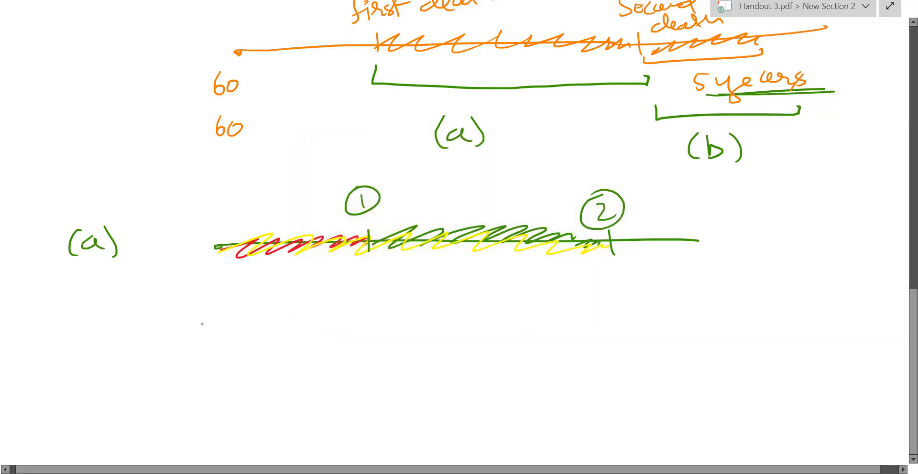
Step: Handwrite a yellow overlined ā with m, f over a barred 60:60 subscript
{"action": "mouse_move", "coordinate": [216, 325]}
{"action": "left_mouse_down"}
{"action": "mouse_move", "coordinate": [213, 340]}
{"action": "mouse_move", "coordinate": [229, 342]}
{"action": "left_mouse_up"}
{"action": "mouse_move", "coordinate": [191, 313]}
{"action": "left_mouse_down"}
{"action": "mouse_move", "coordinate": [241, 312]}
{"action": "mouse_move", "coordinate": [244, 346]}
{"action": "mouse_move", "coordinate": [261, 339]}
{"action": "mouse_move", "coordinate": [296, 349]}
{"action": "left_mouse_up"}
{"action": "left_click", "coordinate": [276, 352]}
{"action": "left_click", "coordinate": [275, 342]}
{"action": "left_click_drag", "start_coordinate": [317, 341], "coordinate": [316, 342]}
{"action": "left_click_drag", "start_coordinate": [252, 330], "coordinate": [269, 329]}
{"action": "mouse_move", "coordinate": [313, 311]}
{"action": "left_mouse_down"}
{"action": "mouse_move", "coordinate": [303, 333]}
{"action": "mouse_move", "coordinate": [316, 323]}
{"action": "left_mouse_up"}
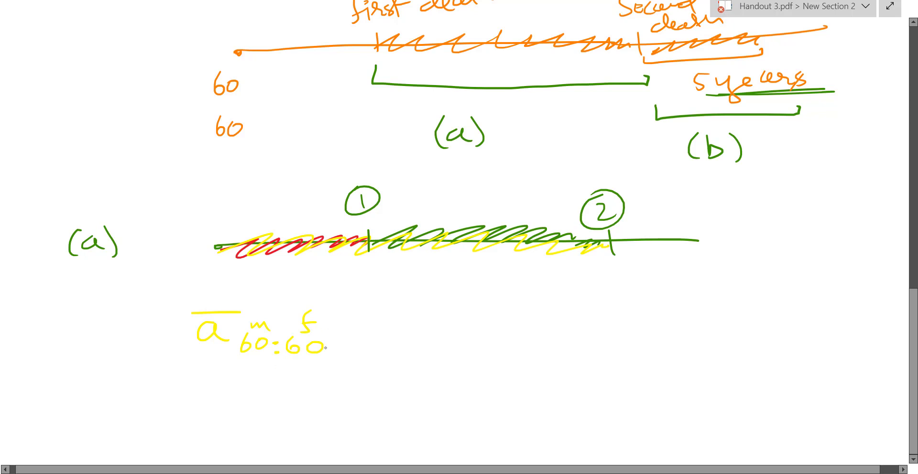
{"action": "left_click", "coordinate": [208, 313]}
{"action": "left_click_drag", "start_coordinate": [242, 334], "coordinate": [337, 332]}
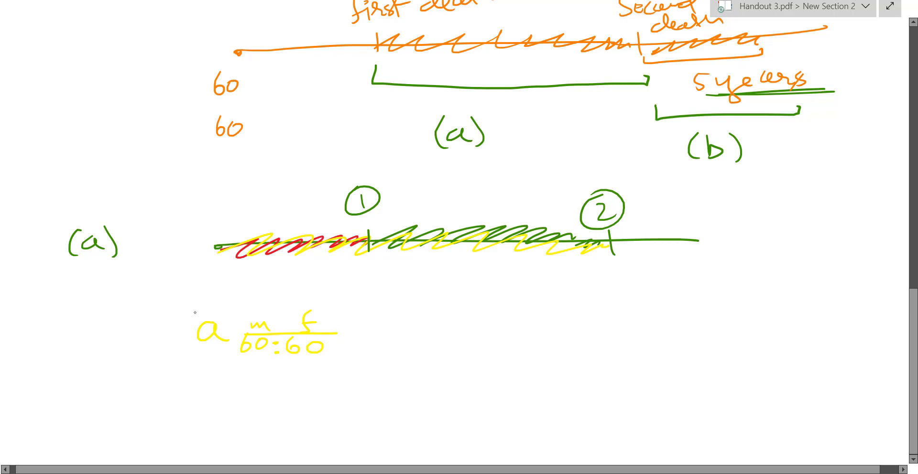
{"action": "left_click_drag", "start_coordinate": [192, 312], "coordinate": [235, 312]}
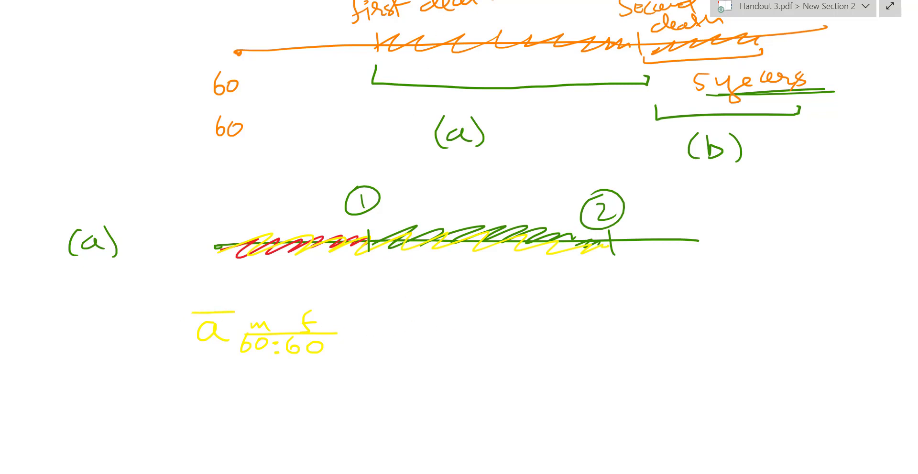
Step: Switch the pen colour to red
{"action": "left_click", "coordinate": [445, 4]}
{"action": "left_click", "coordinate": [361, 43]}
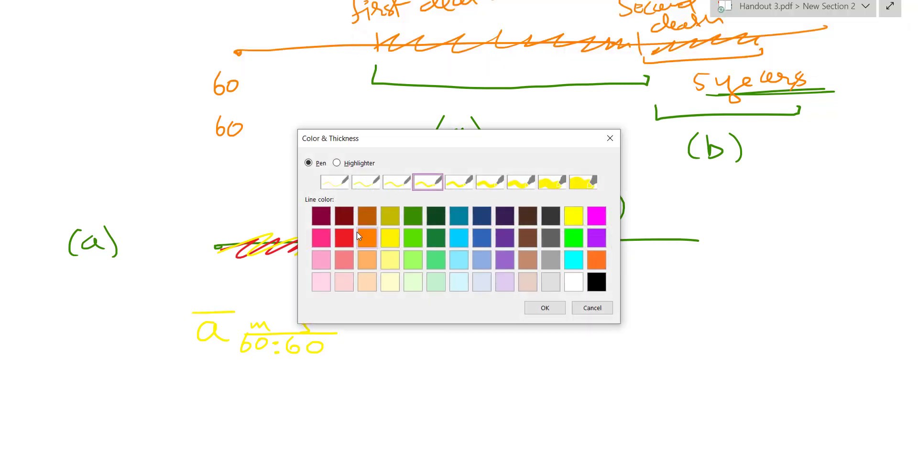
{"action": "left_click", "coordinate": [344, 237]}
{"action": "left_click", "coordinate": [537, 311]}
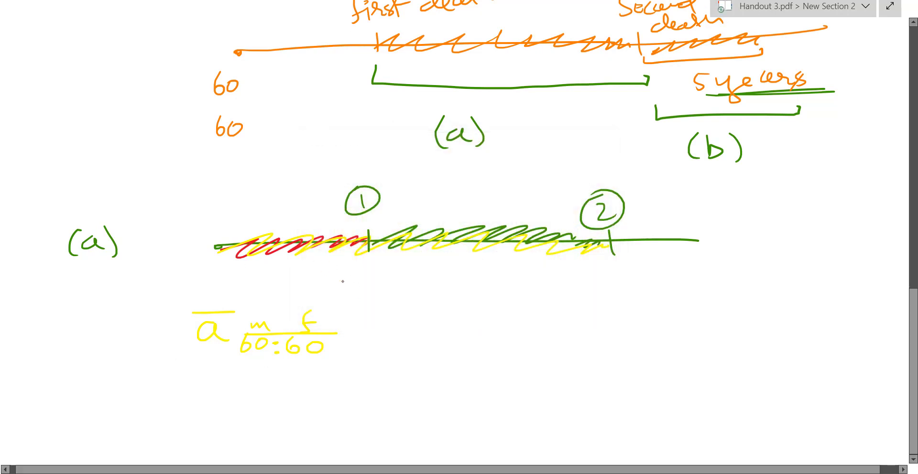
Step: Write a red minus and ā with m, f over 60:60 after the yellow term
{"action": "left_click_drag", "start_coordinate": [369, 328], "coordinate": [470, 340]}
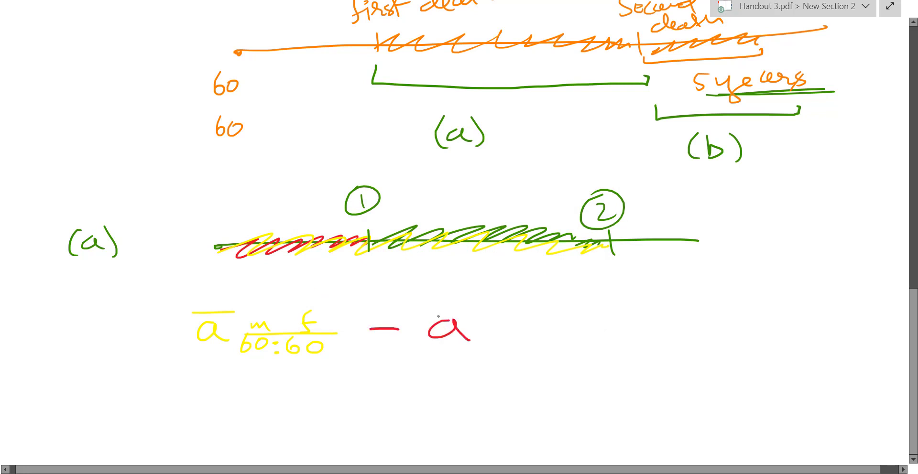
{"action": "left_click_drag", "start_coordinate": [426, 308], "coordinate": [479, 304]}
{"action": "mouse_move", "coordinate": [496, 333]}
{"action": "left_mouse_down"}
{"action": "mouse_move", "coordinate": [486, 348]}
{"action": "mouse_move", "coordinate": [570, 340]}
{"action": "left_mouse_up"}
{"action": "left_click", "coordinate": [528, 347]}
{"action": "left_click", "coordinate": [528, 356]}
{"action": "left_click_drag", "start_coordinate": [496, 321], "coordinate": [560, 331]}
{"action": "left_click_drag", "start_coordinate": [564, 322], "coordinate": [581, 319]}
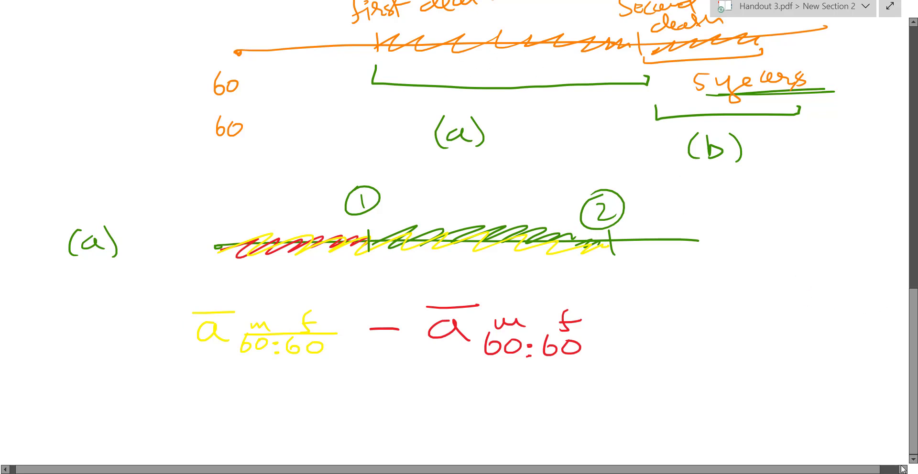
{"action": "scroll", "coordinate": [867, 424], "scroll_direction": "down", "scroll_amount": 3}
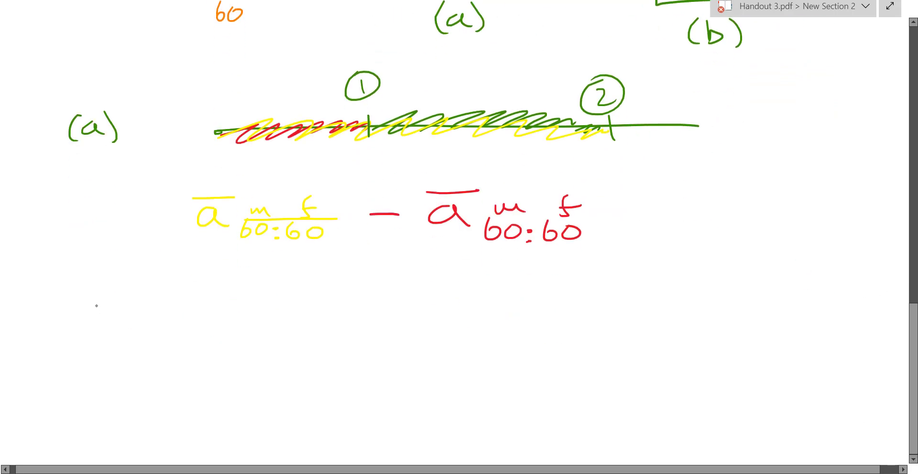
Step: Write a red (b) label at the left below the annuity expression
{"action": "left_click_drag", "start_coordinate": [96, 306], "coordinate": [93, 337]}
{"action": "mouse_move", "coordinate": [119, 301]}
{"action": "left_mouse_down"}
{"action": "mouse_move", "coordinate": [130, 313]}
{"action": "mouse_move", "coordinate": [129, 337]}
{"action": "left_mouse_up"}
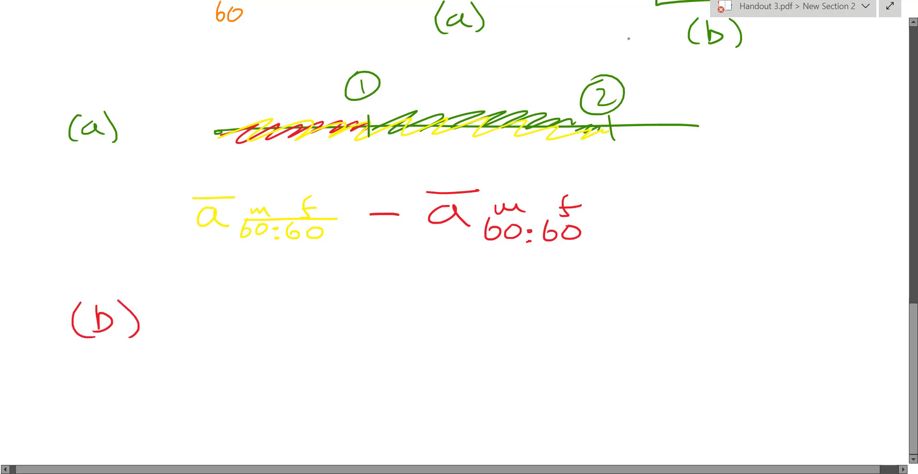
{"action": "scroll", "coordinate": [568, 16], "scroll_direction": "up", "scroll_amount": 3}
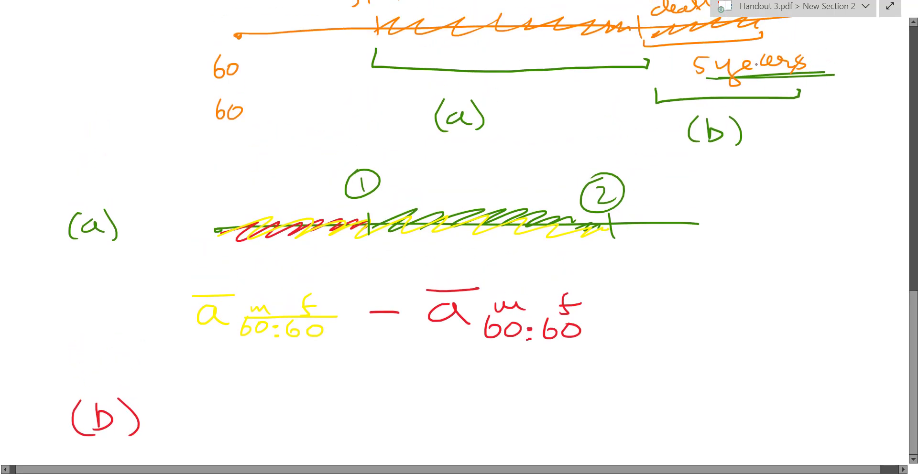
{"action": "scroll", "coordinate": [656, 47], "scroll_direction": "up", "scroll_amount": 1}
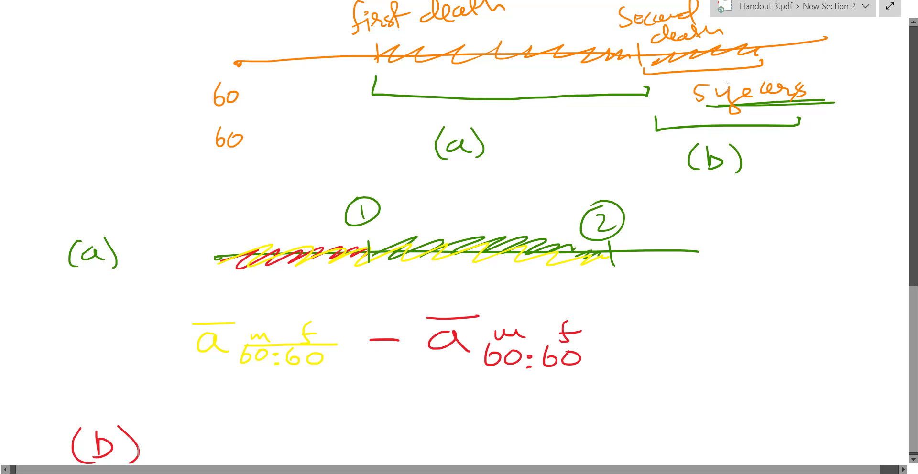
Step: Hatch the second-death period in red and write '(certain)' beside the green (b)
{"action": "left_click_drag", "start_coordinate": [556, 239], "coordinate": [574, 229]}
{"action": "mouse_move", "coordinate": [651, 67]}
{"action": "left_mouse_down"}
{"action": "mouse_move", "coordinate": [685, 48]}
{"action": "mouse_move", "coordinate": [758, 56]}
{"action": "left_mouse_up"}
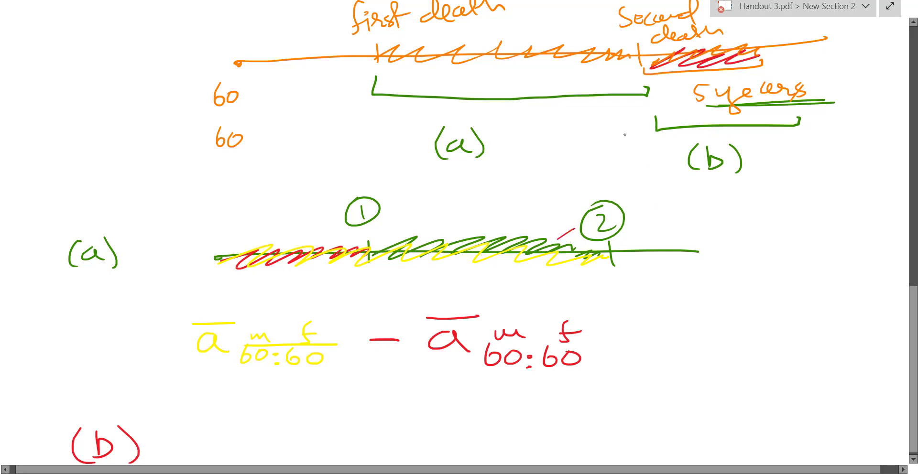
{"action": "mouse_move", "coordinate": [763, 137]}
{"action": "left_mouse_down"}
{"action": "mouse_move", "coordinate": [757, 172]}
{"action": "mouse_move", "coordinate": [787, 169]}
{"action": "left_mouse_up"}
{"action": "left_click_drag", "start_coordinate": [788, 164], "coordinate": [803, 167]}
{"action": "mouse_move", "coordinate": [805, 167]}
{"action": "left_mouse_down"}
{"action": "mouse_move", "coordinate": [815, 160]}
{"action": "mouse_move", "coordinate": [834, 179]}
{"action": "mouse_move", "coordinate": [884, 177]}
{"action": "mouse_move", "coordinate": [854, 171]}
{"action": "left_mouse_up"}
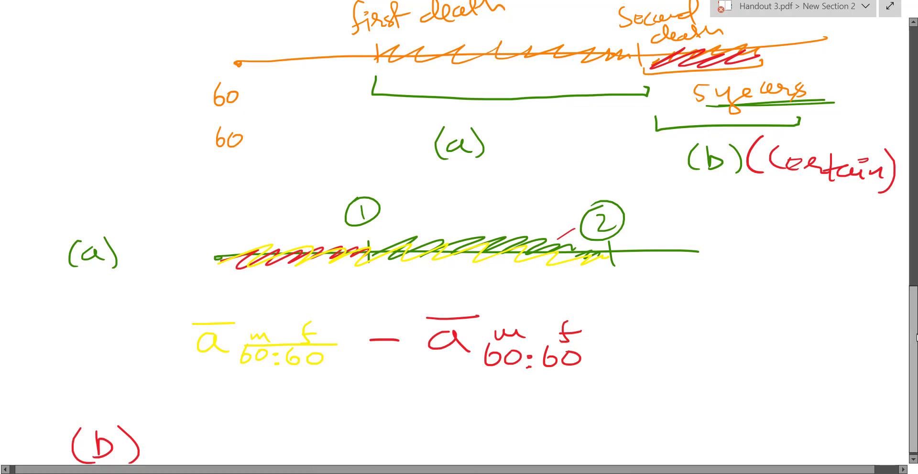
{"action": "scroll", "coordinate": [883, 413], "scroll_direction": "down", "scroll_amount": 2}
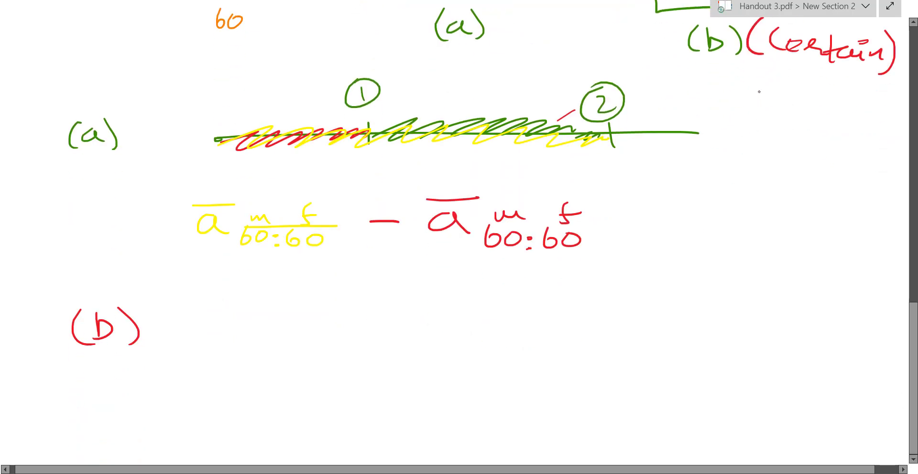
{"action": "scroll", "coordinate": [759, 91], "scroll_direction": "up", "scroll_amount": 1}
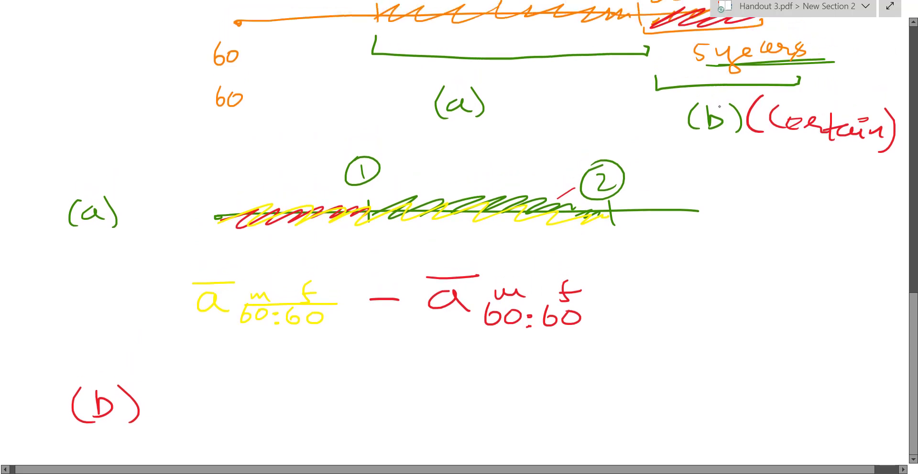
{"action": "scroll", "coordinate": [719, 106], "scroll_direction": "up", "scroll_amount": 1}
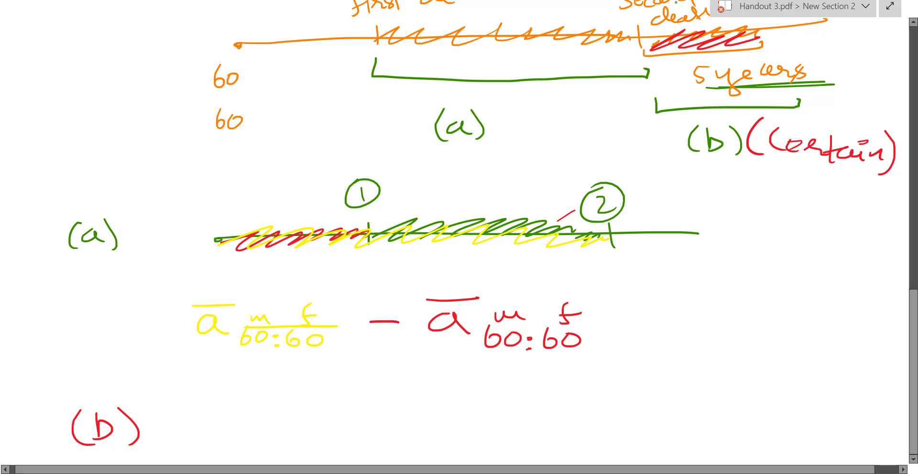
Step: Mark £1 on the top timeline just before second death
{"action": "left_click_drag", "start_coordinate": [591, 2], "coordinate": [587, 22]}
{"action": "left_click_drag", "start_coordinate": [581, 18], "coordinate": [610, 20]}
{"action": "scroll", "coordinate": [641, 53], "scroll_direction": "up", "scroll_amount": 2}
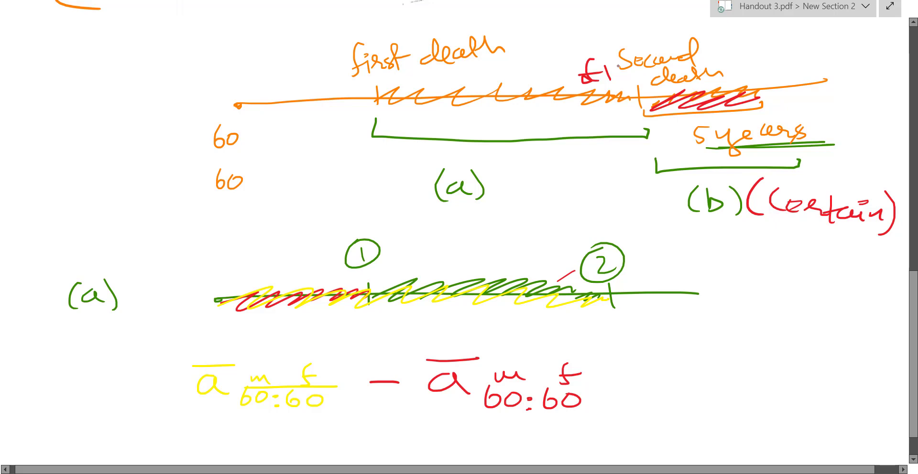
Step: Write a red A with superscript m f over a barred 60:60 beside (b), and dot the first-death point
{"action": "scroll", "coordinate": [904, 339], "scroll_direction": "down", "scroll_amount": 2}
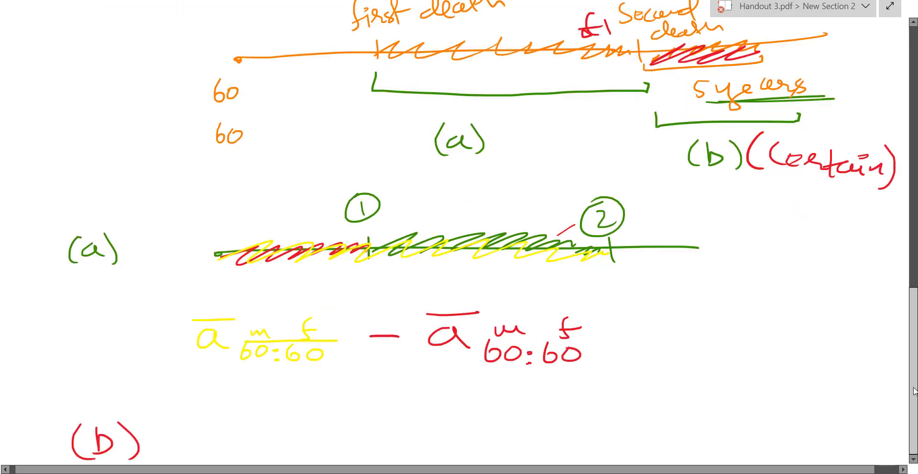
{"action": "mouse_move", "coordinate": [223, 444]}
{"action": "left_mouse_down"}
{"action": "mouse_move", "coordinate": [250, 409]}
{"action": "mouse_move", "coordinate": [251, 444]}
{"action": "left_mouse_up"}
{"action": "left_click_drag", "start_coordinate": [225, 436], "coordinate": [276, 441]}
{"action": "left_click_drag", "start_coordinate": [301, 437], "coordinate": [350, 437]}
{"action": "left_click_drag", "start_coordinate": [270, 423], "coordinate": [364, 423]}
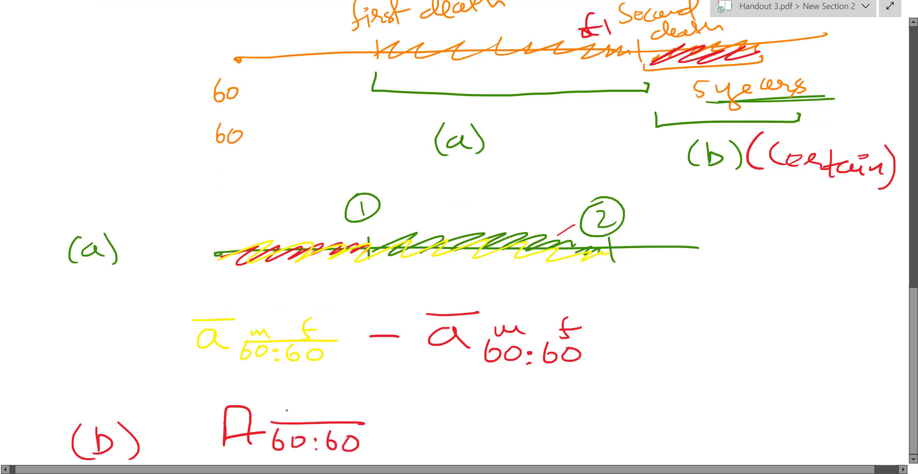
{"action": "left_click_drag", "start_coordinate": [279, 407], "coordinate": [306, 415]}
{"action": "left_click_drag", "start_coordinate": [363, 399], "coordinate": [343, 421]}
{"action": "left_click_drag", "start_coordinate": [340, 410], "coordinate": [364, 409]}
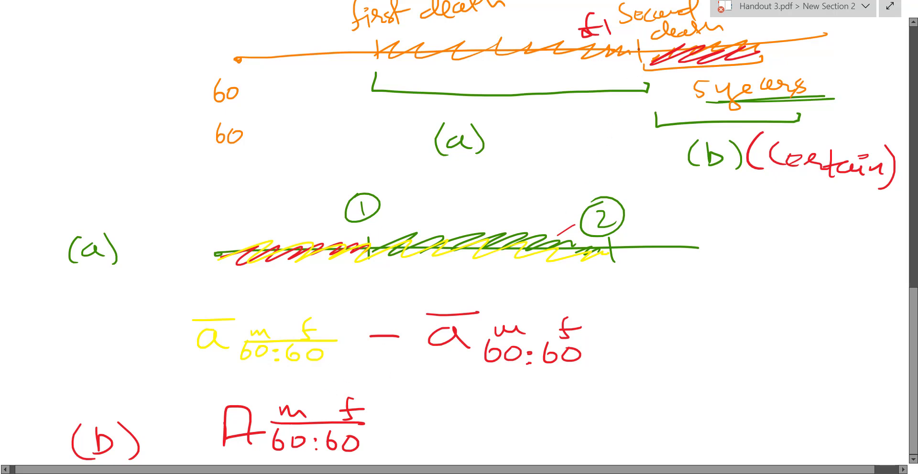
{"action": "left_click_drag", "start_coordinate": [634, 48], "coordinate": [638, 50]}
Step: Draw a red arrow on the timeline from the second-death hatching back to £1
{"action": "scroll", "coordinate": [459, 229], "scroll_direction": "up", "scroll_amount": 1}
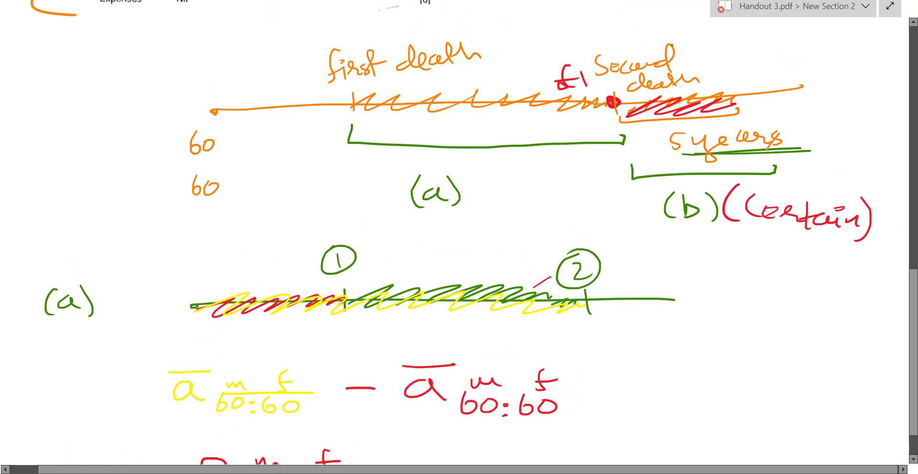
{"action": "scroll", "coordinate": [706, 65], "scroll_direction": "up", "scroll_amount": 2}
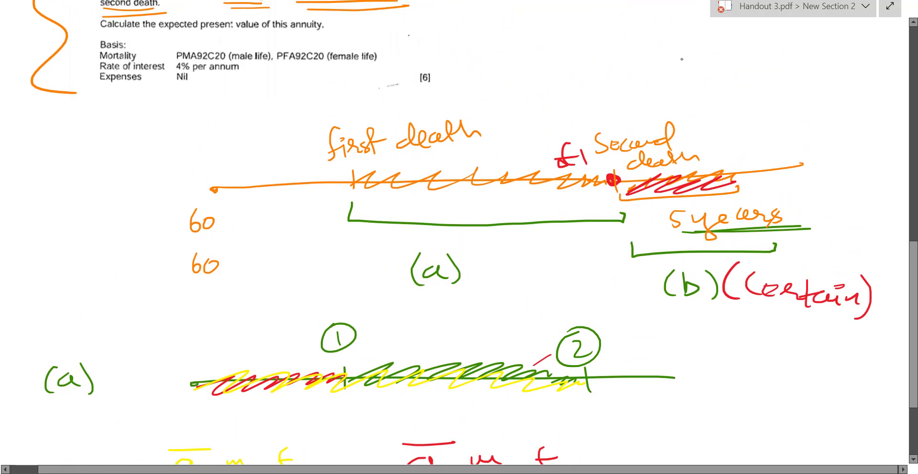
{"action": "mouse_move", "coordinate": [671, 159]}
{"action": "left_mouse_down"}
{"action": "mouse_move", "coordinate": [629, 165]}
{"action": "mouse_move", "coordinate": [651, 148]}
{"action": "mouse_move", "coordinate": [692, 140]}
{"action": "mouse_move", "coordinate": [617, 155]}
{"action": "left_mouse_up"}
{"action": "mouse_move", "coordinate": [695, 151]}
{"action": "left_mouse_down"}
{"action": "mouse_move", "coordinate": [613, 144]}
{"action": "mouse_move", "coordinate": [616, 155]}
{"action": "mouse_move", "coordinate": [712, 109]}
{"action": "mouse_move", "coordinate": [606, 150]}
{"action": "mouse_move", "coordinate": [628, 149]}
{"action": "left_mouse_up"}
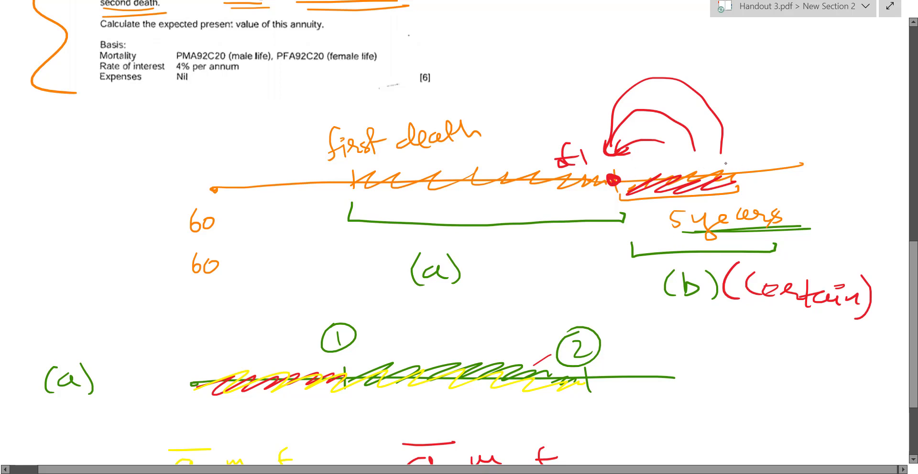
Step: Write a red a-bar with the 5-year certain subscript after the A term
{"action": "scroll", "coordinate": [821, 264], "scroll_direction": "down", "scroll_amount": 3}
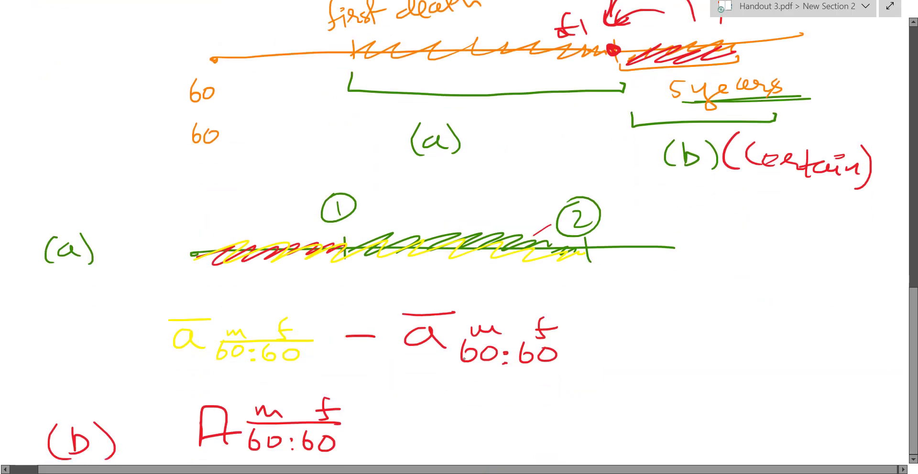
{"action": "left_click_drag", "start_coordinate": [405, 429], "coordinate": [431, 443]}
{"action": "left_click_drag", "start_coordinate": [390, 412], "coordinate": [441, 409]}
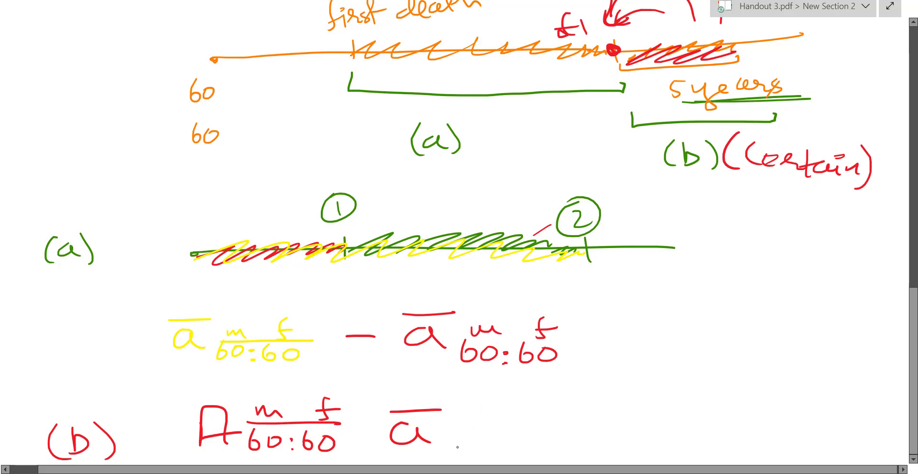
{"action": "mouse_move", "coordinate": [444, 431]}
{"action": "left_mouse_down"}
{"action": "mouse_move", "coordinate": [502, 430]}
{"action": "mouse_move", "coordinate": [498, 462]}
{"action": "left_mouse_up"}
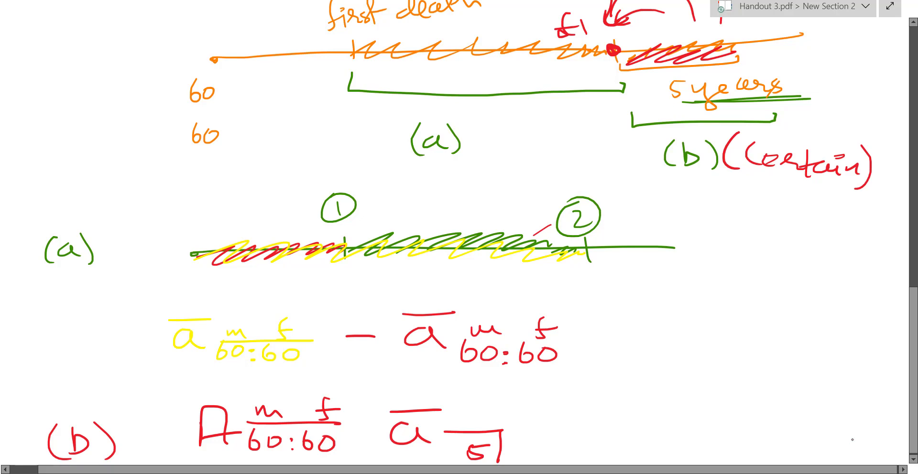
{"action": "left_click", "coordinate": [914, 459]}
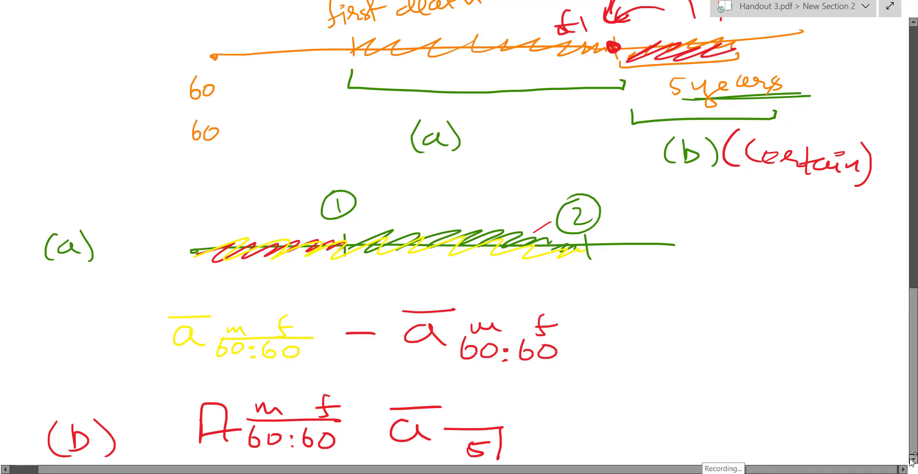
{"action": "scroll", "coordinate": [869, 442], "scroll_direction": "down", "scroll_amount": 3}
Step: Add a plus sign joining parts (a) and (b) of the handwritten expression
{"action": "left_click_drag", "start_coordinate": [55, 216], "coordinate": [83, 214]}
{"action": "left_click_drag", "start_coordinate": [70, 205], "coordinate": [72, 240]}
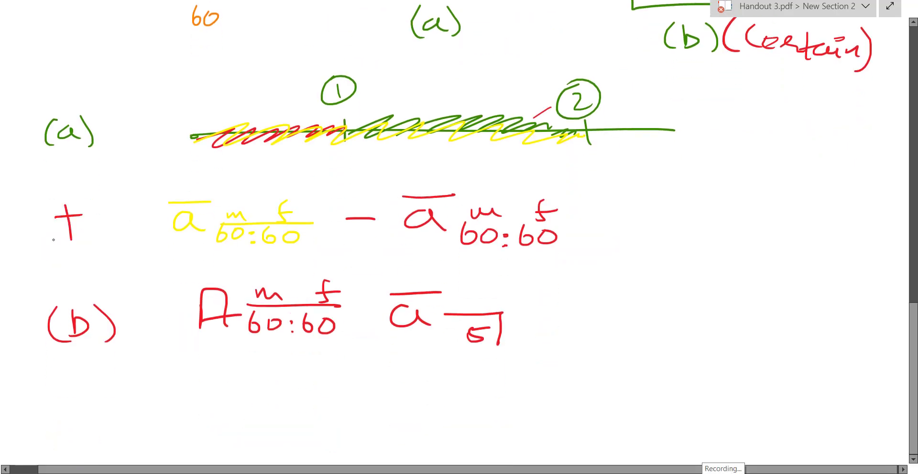
{"action": "scroll", "coordinate": [498, 48], "scroll_direction": "up", "scroll_amount": 5}
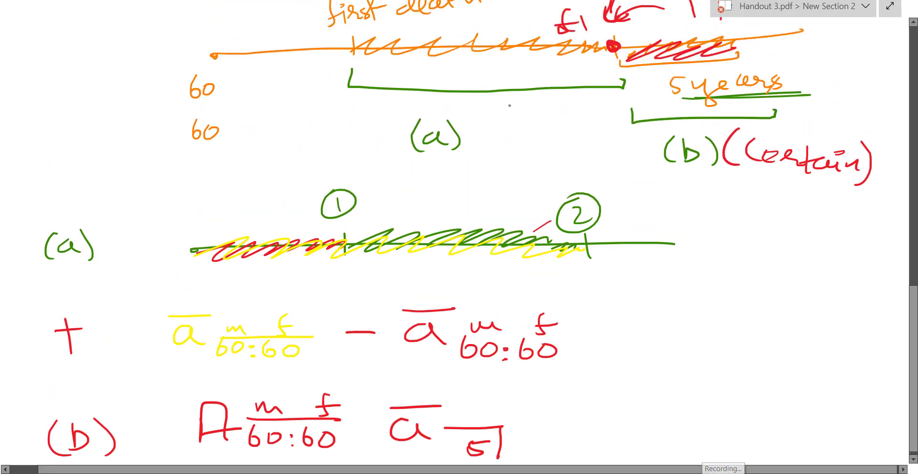
{"action": "scroll", "coordinate": [695, 124], "scroll_direction": "up", "scroll_amount": 1}
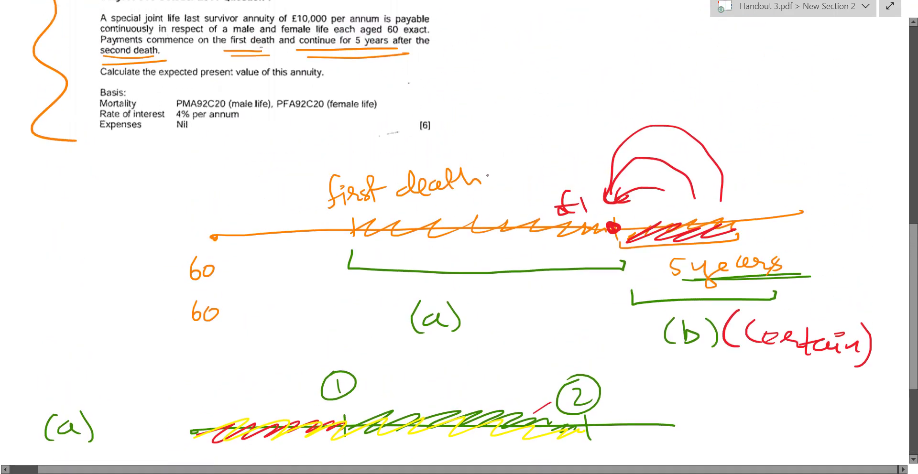
{"action": "scroll", "coordinate": [487, 176], "scroll_direction": "down", "scroll_amount": 4}
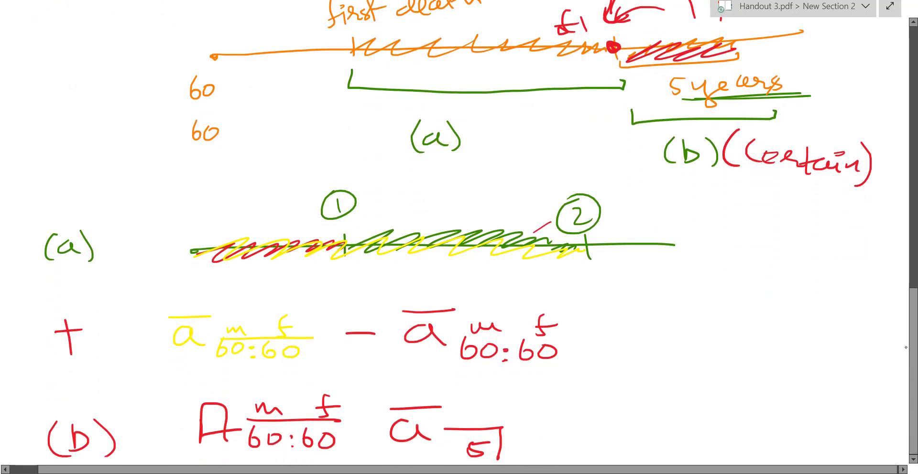
{"action": "left_click_drag", "start_coordinate": [905, 347], "coordinate": [916, 262]}
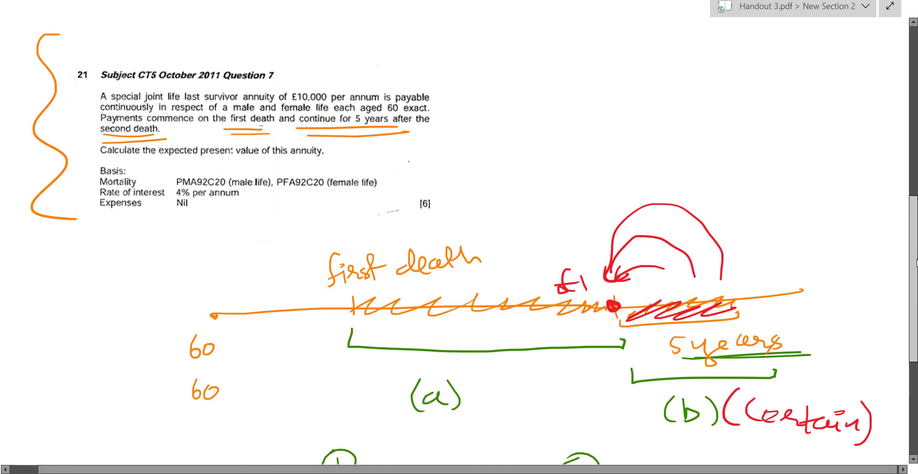
{"action": "scroll", "coordinate": [884, 393], "scroll_direction": "down", "scroll_amount": 5}
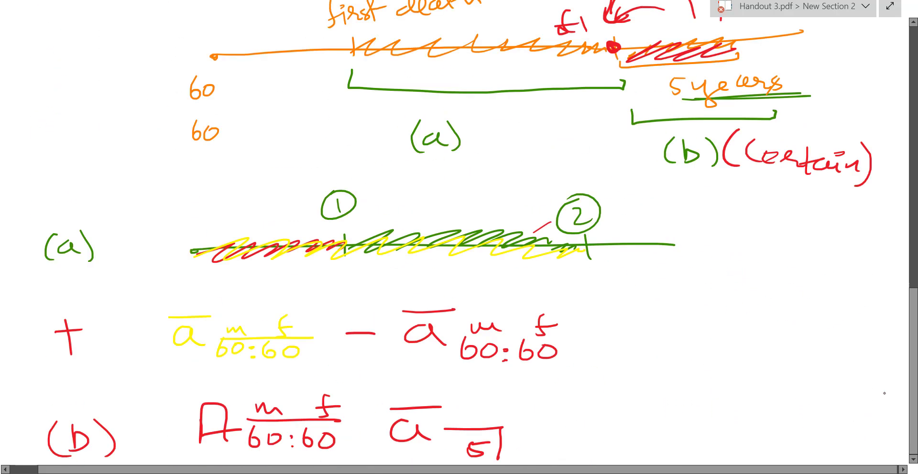
Step: Enclose the (a) and (b) terms in square brackets and multiply by £10,000
{"action": "left_click_drag", "start_coordinate": [156, 288], "coordinate": [159, 362]}
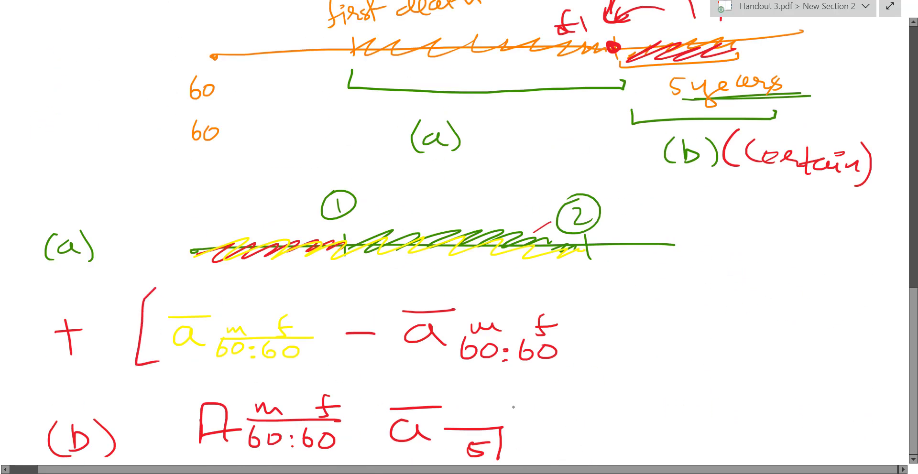
{"action": "left_click_drag", "start_coordinate": [513, 407], "coordinate": [526, 462]}
{"action": "left_click_drag", "start_coordinate": [621, 328], "coordinate": [605, 349]}
{"action": "left_click_drag", "start_coordinate": [608, 329], "coordinate": [629, 352]}
{"action": "mouse_move", "coordinate": [662, 323]}
{"action": "left_mouse_down"}
{"action": "mouse_move", "coordinate": [640, 357]}
{"action": "mouse_move", "coordinate": [673, 337]}
{"action": "left_mouse_up"}
{"action": "mouse_move", "coordinate": [684, 330]}
{"action": "left_mouse_down"}
{"action": "mouse_move", "coordinate": [689, 356]}
{"action": "mouse_move", "coordinate": [703, 336]}
{"action": "mouse_move", "coordinate": [721, 360]}
{"action": "left_mouse_up"}
{"action": "left_click_drag", "start_coordinate": [761, 338], "coordinate": [818, 341]}
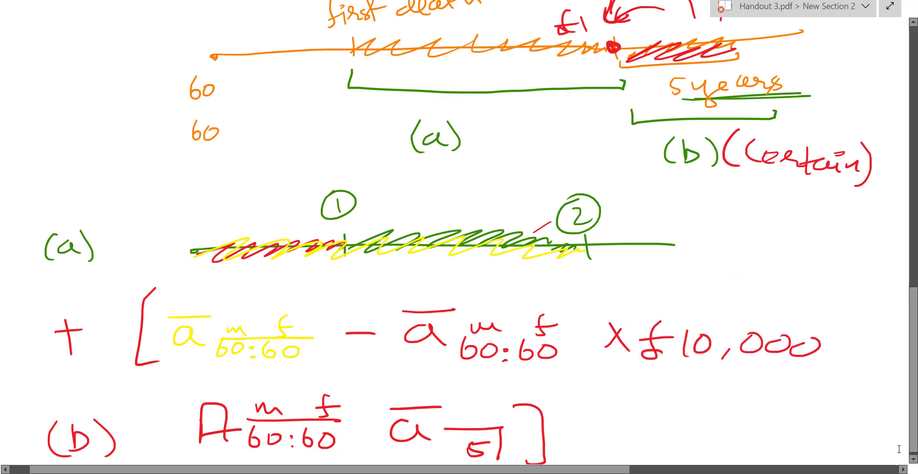
Step: Mark the first joint-life annuity term for ages 60:60 in yellow
{"action": "left_click", "coordinate": [913, 460]}
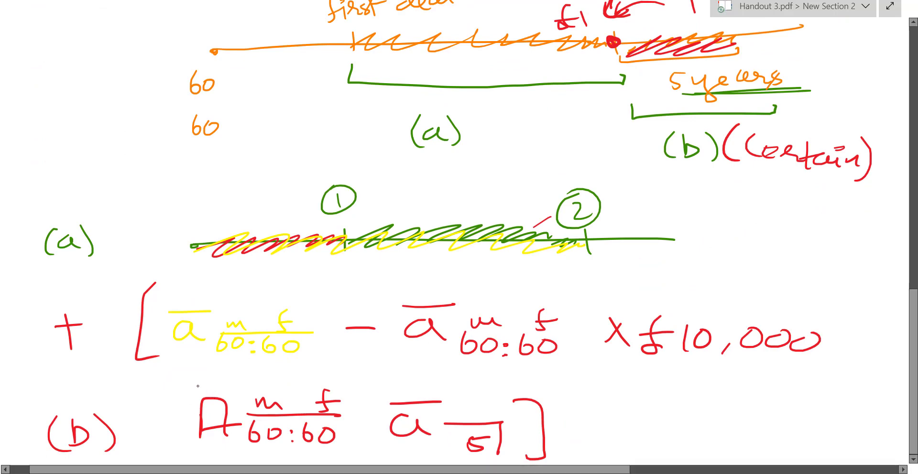
{"action": "left_click_drag", "start_coordinate": [195, 381], "coordinate": [243, 376]}
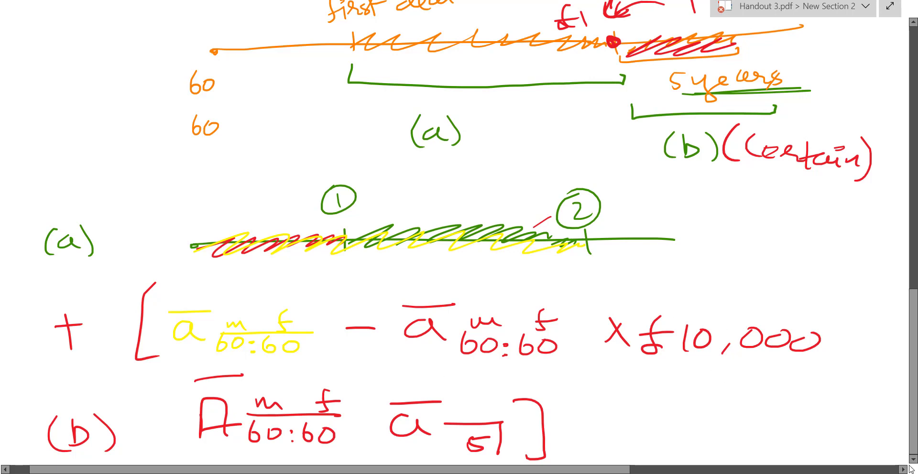
{"action": "scroll", "coordinate": [533, 333], "scroll_direction": "down", "scroll_amount": 5}
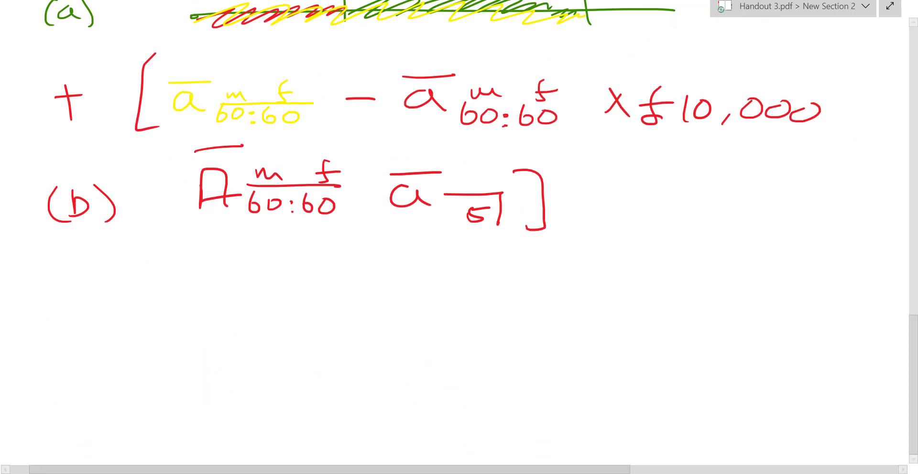
Step: In the blank Word document, start the line 'EPV =' with 'a-bar', consulting the handwritten notes
{"action": "mouse_move", "coordinate": [636, 470]}
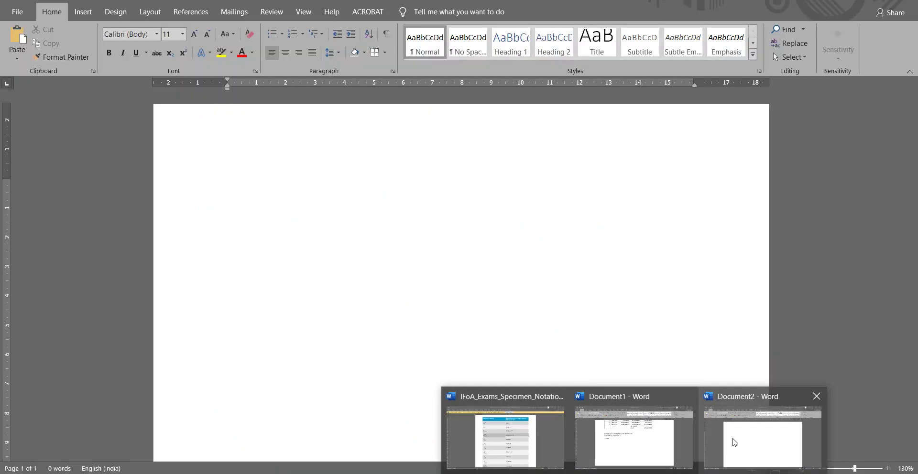
{"action": "left_click", "coordinate": [731, 437]}
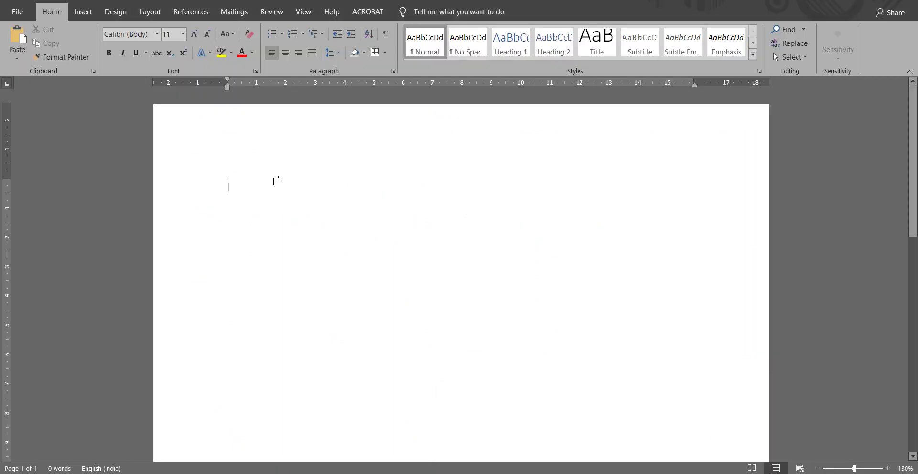
{"action": "type", "text": "EPV "}
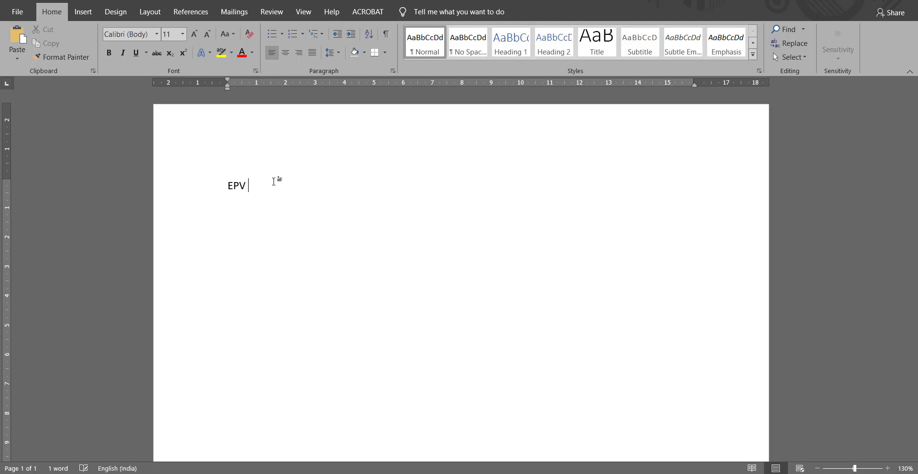
{"action": "type", "text": "="}
{"action": "key", "text": "alt+Tab"}
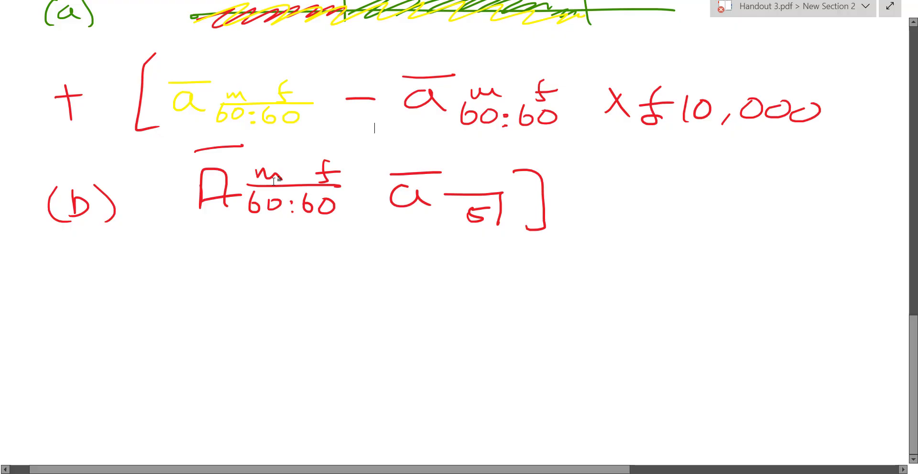
{"action": "key", "text": "alt+Tab"}
{"action": "type", "text": "a"}
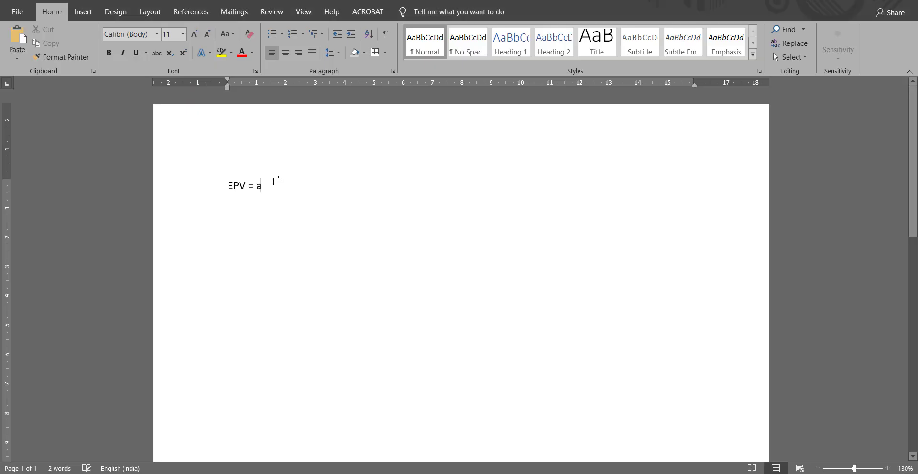
{"action": "type", "text": "-bar"}
{"action": "key", "text": "alt+Tab"}
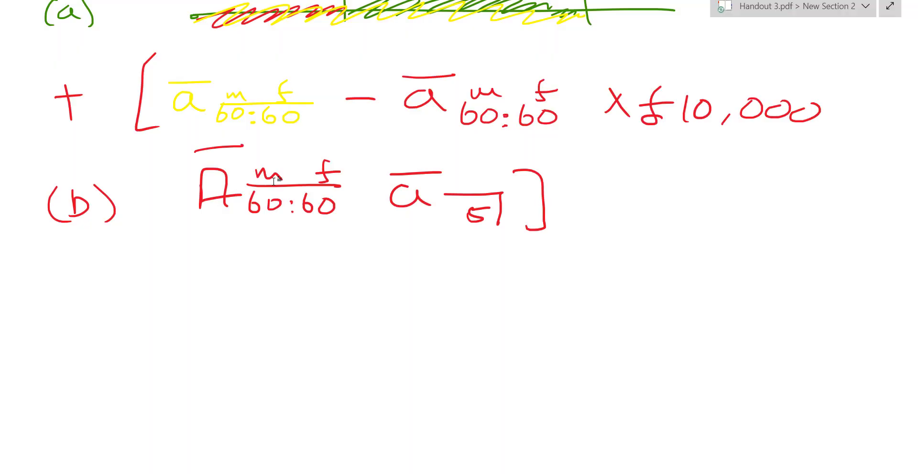
{"action": "key", "text": "alt+Tab"}
{"action": "key", "text": "alt+Tab"}
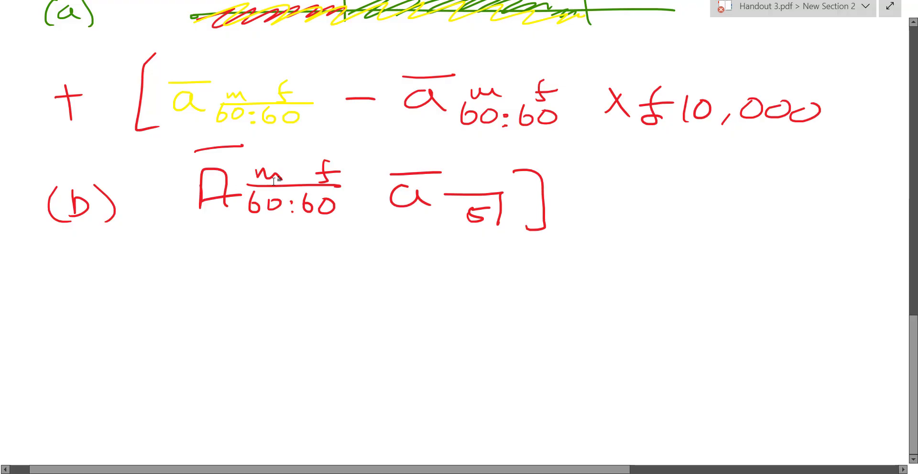
Step: Insert '10,000*' so the line reads 'EPV = 10,000*(a-bar', and add a line above
{"action": "key", "text": "Tab"}
{"action": "type", "text": "10."}
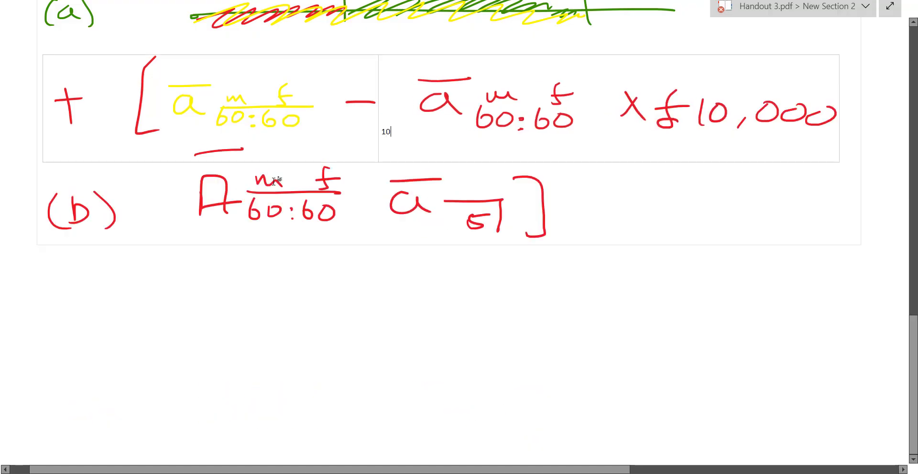
{"action": "key", "text": "ctrl+z"}
{"action": "key", "text": "ctrl+z"}
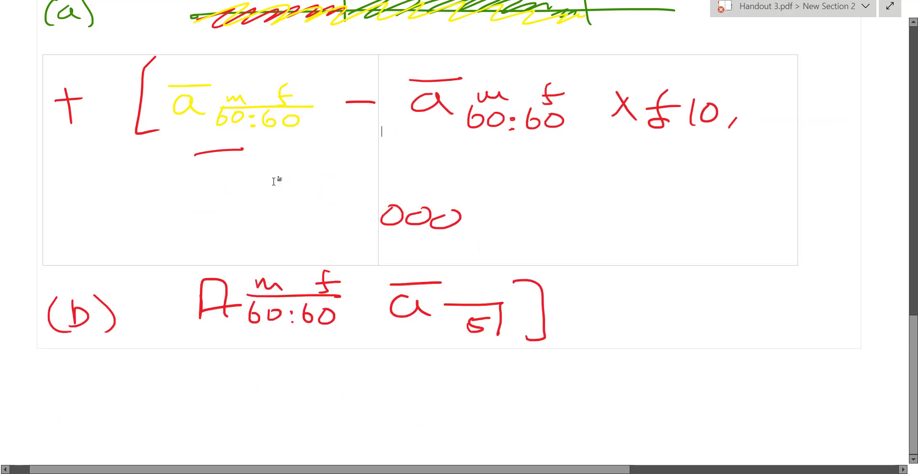
{"action": "scroll", "coordinate": [273, 181], "scroll_direction": "up", "scroll_amount": 5}
{"action": "key", "text": "alt+Tab"}
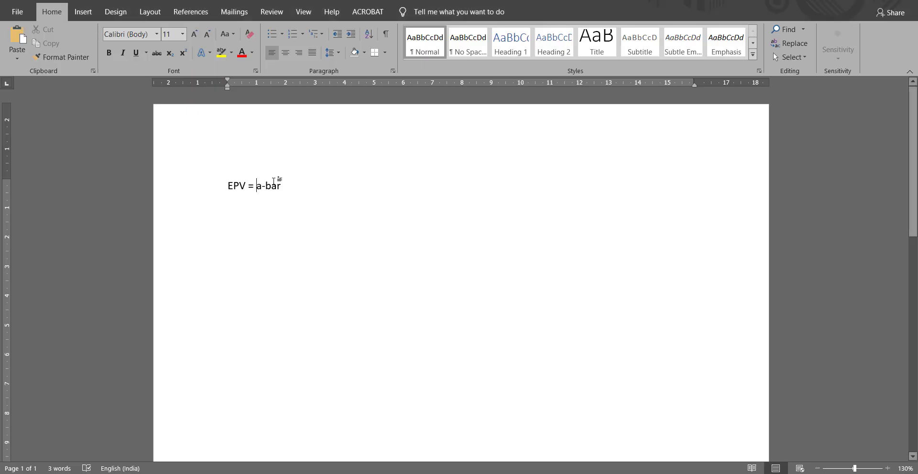
{"action": "type", "text": "10,000"}
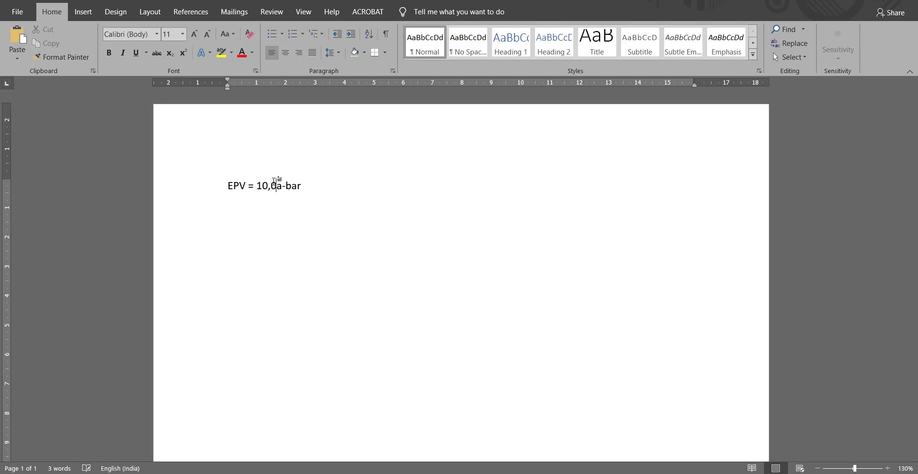
{"action": "type", "text": "*"}
{"action": "key", "text": "alt+Tab"}
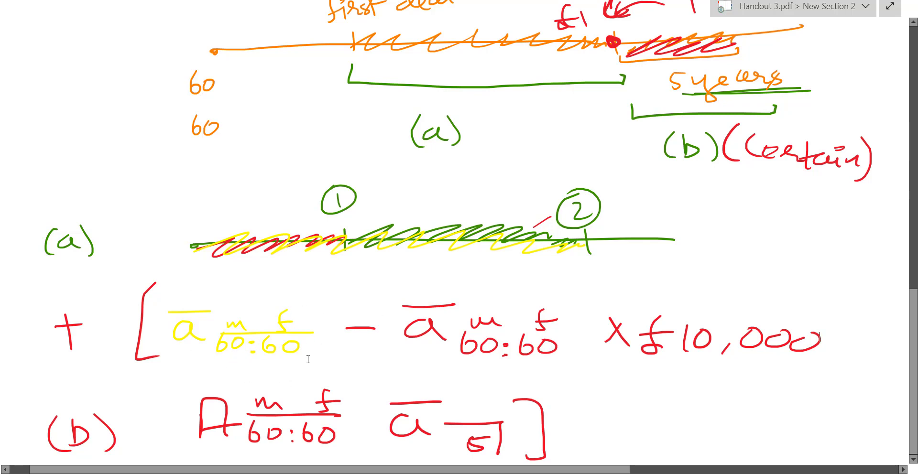
{"action": "key", "text": "alt+Tab"}
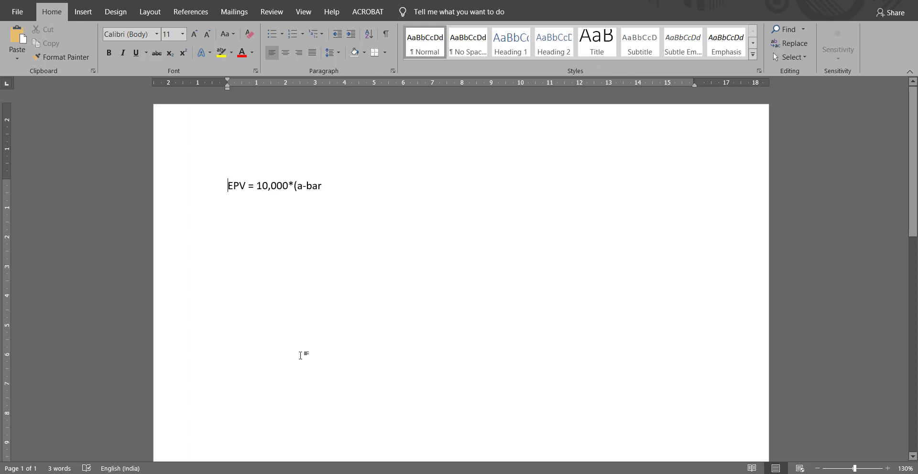
{"action": "key", "text": "Return"}
Step: Type 'Let's assume that the first life is male and the second life is female.' above the EPV line
{"action": "type", "text": "Let"}
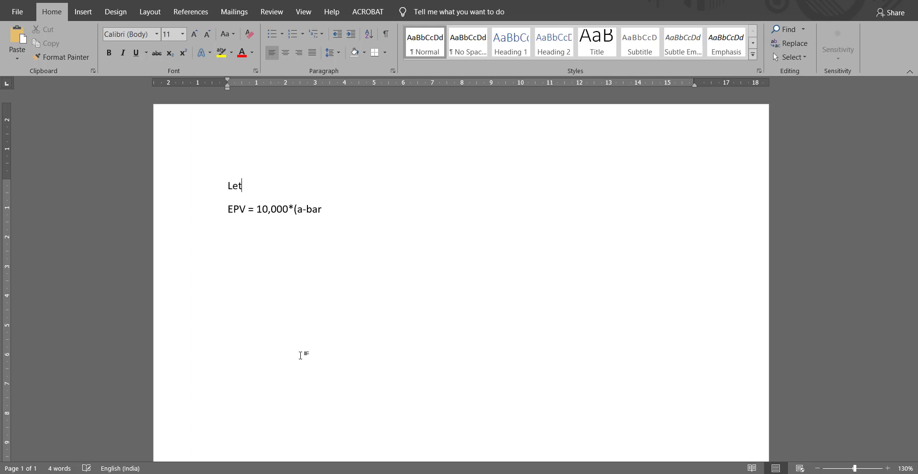
{"action": "type", "text": "'s assu\\"}
{"action": "key", "text": "BackSpace"}
{"action": "type", "text": "me that t"}
{"action": "type", "text": "he fist"}
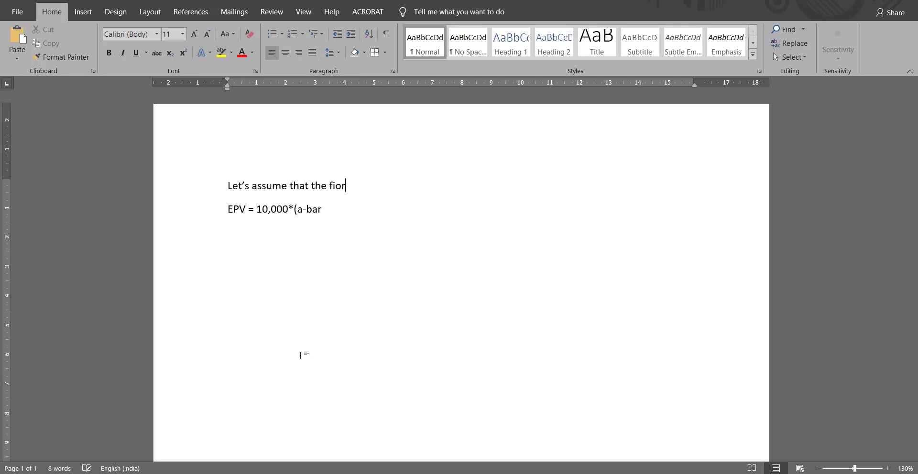
{"action": "key", "text": "BackSpace"}
{"action": "key", "text": "BackSpace"}
{"action": "type", "text": "s"}
{"action": "key", "text": "BackSpace"}
{"action": "type", "text": "rst life is mad"}
{"action": "key", "text": "BackSpace"}
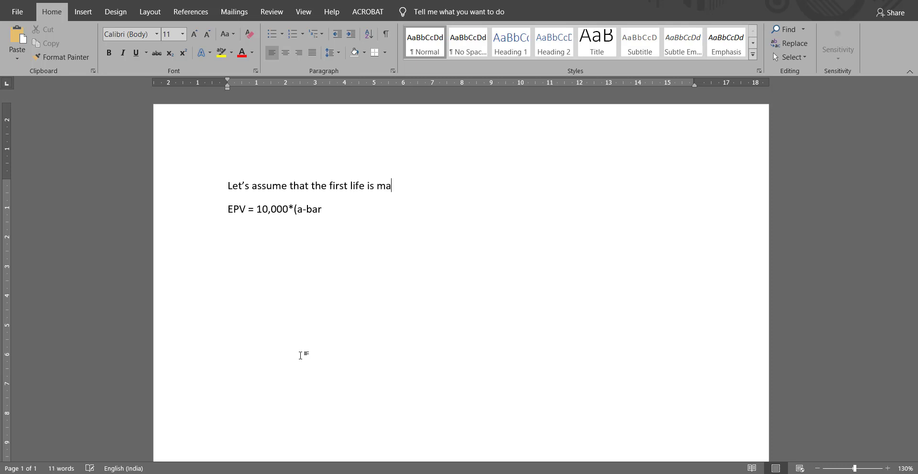
{"action": "type", "text": "le and the second life is fg"}
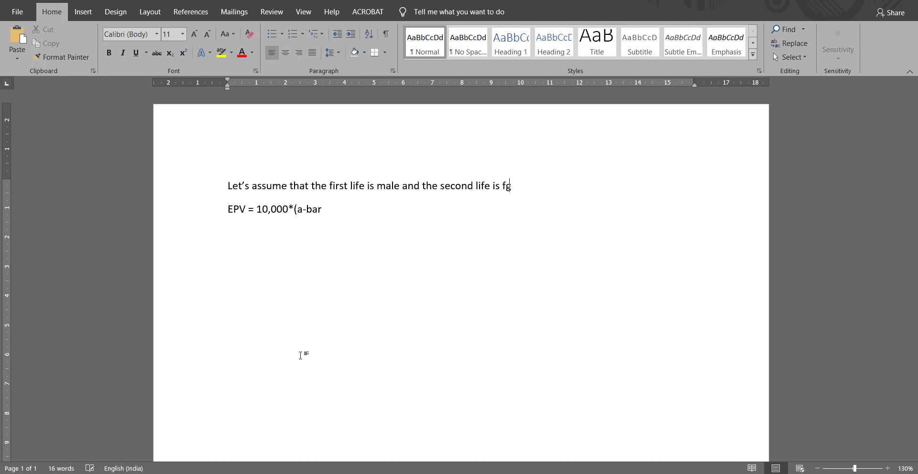
{"action": "key", "text": "BackSpace"}
{"action": "key", "text": "BackSpace"}
{"action": "type", "text": "emale"}
{"action": "key", "text": "alt+Tab"}
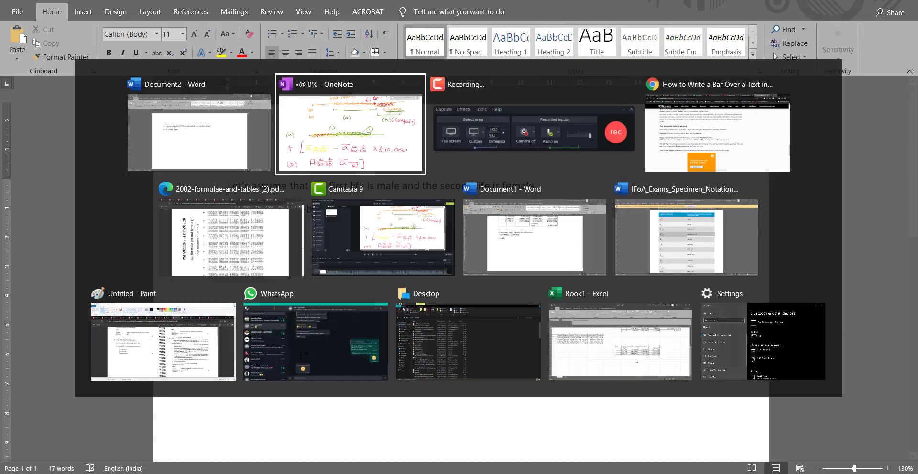
{"action": "key", "text": "alt+Tab"}
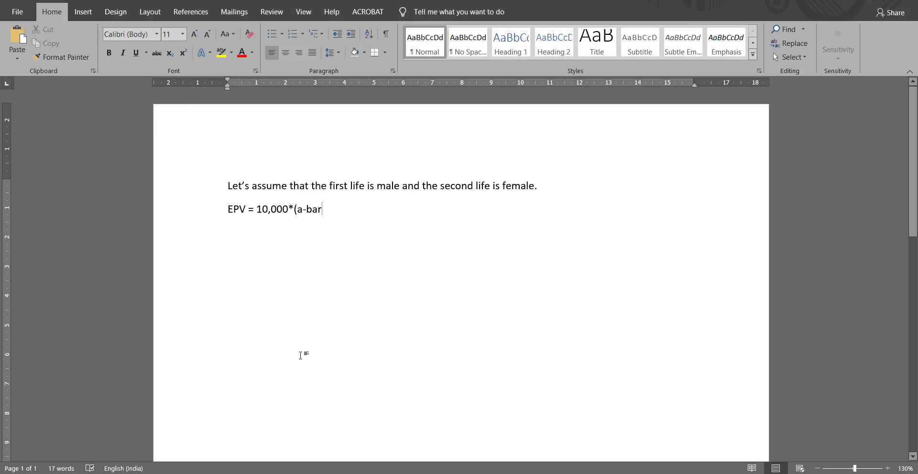
Step: Add '(:60:60)bar' after a-bar, making the line 'EPV = 10,000*(a-bar(:60:60)bar'
{"action": "key", "text": "alt+Tab"}
{"action": "key", "text": "alt+Tab"}
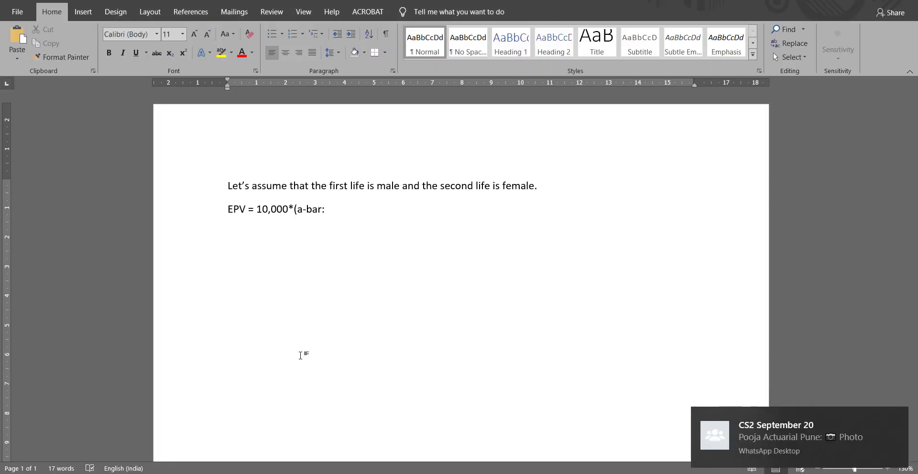
{"action": "type", "text": "60:60"}
{"action": "key", "text": "alt+Tab"}
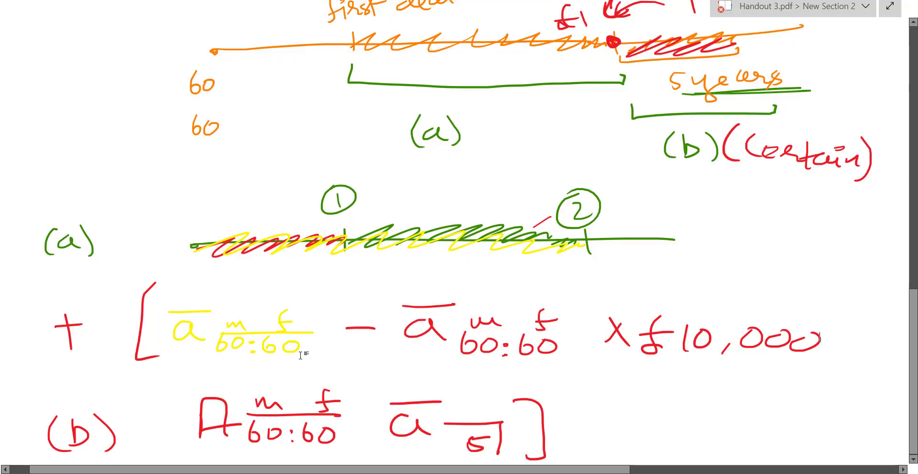
{"action": "key", "text": "alt+Tab"}
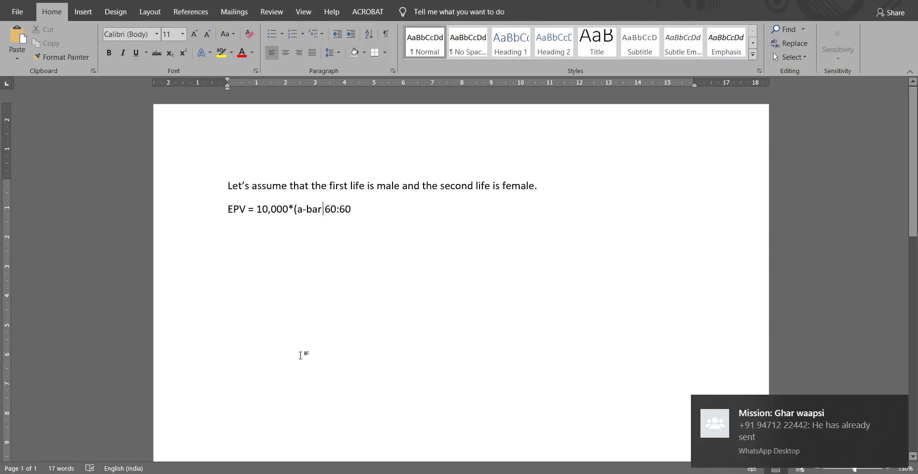
{"action": "type", "text": "("}
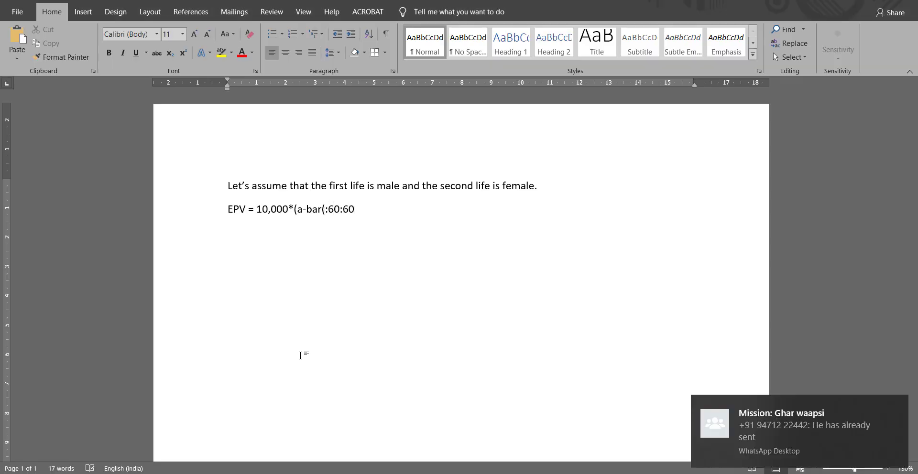
{"action": "type", "text": ":60:60)bard"}
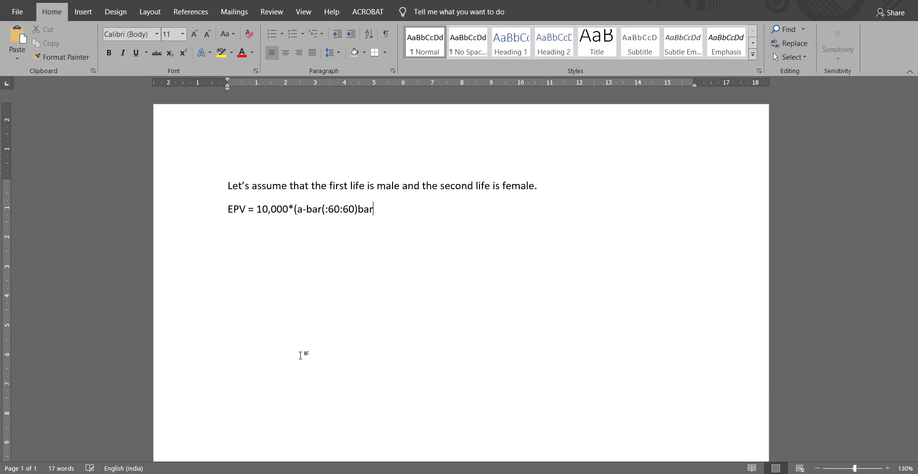
{"action": "key", "text": "BackSpace"}
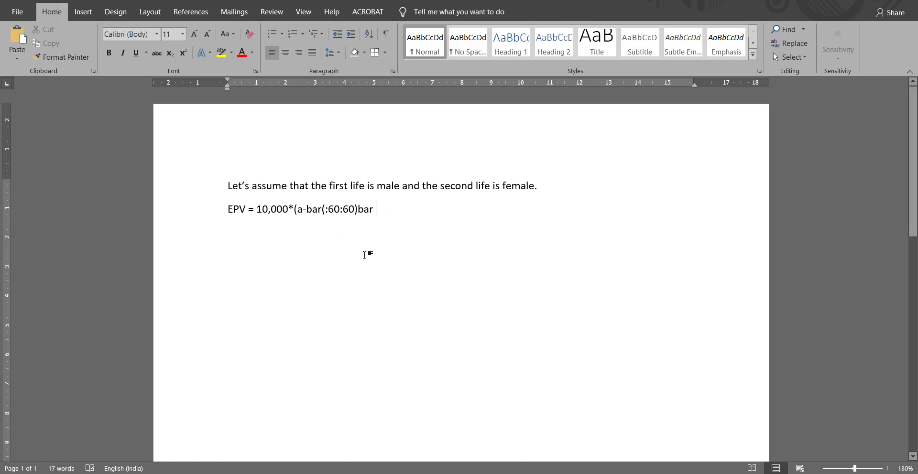
{"action": "left_click", "coordinate": [817, 470]}
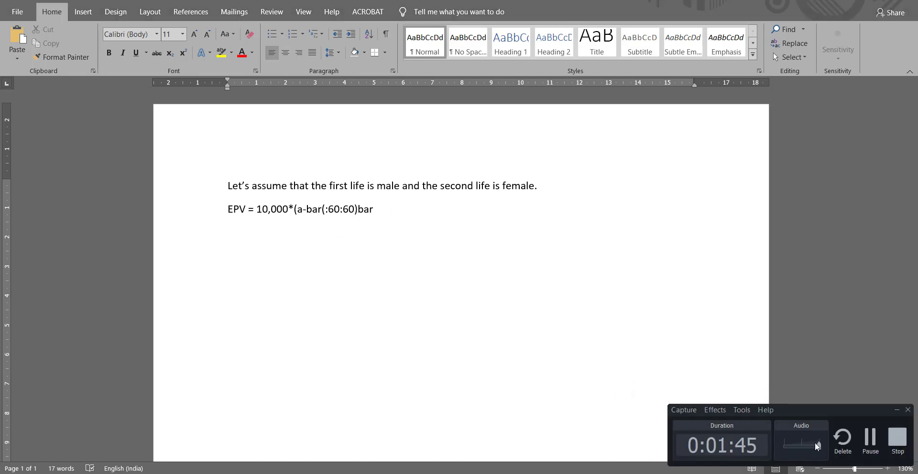
{"action": "left_click", "coordinate": [896, 410]}
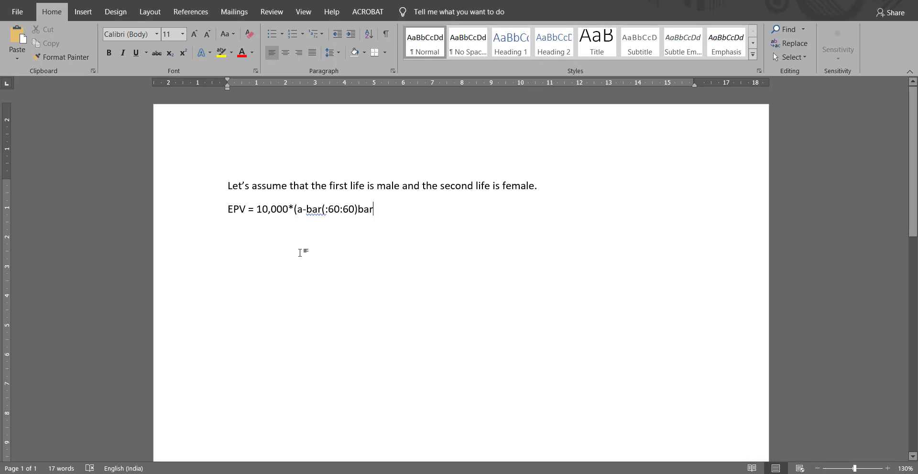
{"action": "key", "text": "BackSpace"}
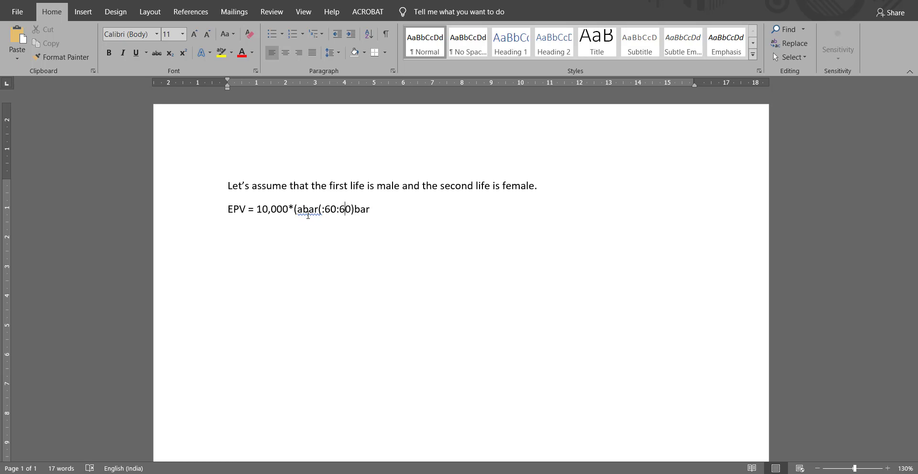
{"action": "key", "text": "Right"}
{"action": "key", "text": "Right"}
{"action": "key", "text": "Right"}
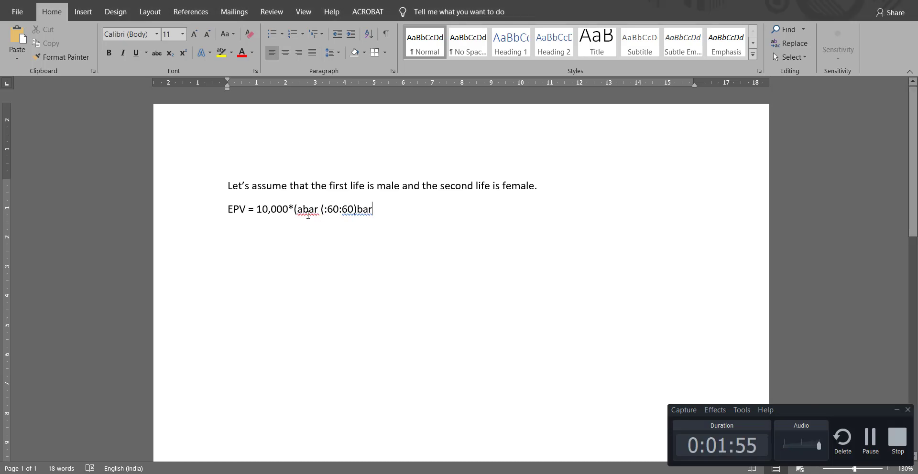
{"action": "key", "text": "alt+Tab"}
{"action": "key", "text": "Tab"}
{"action": "key", "text": "Tab"}
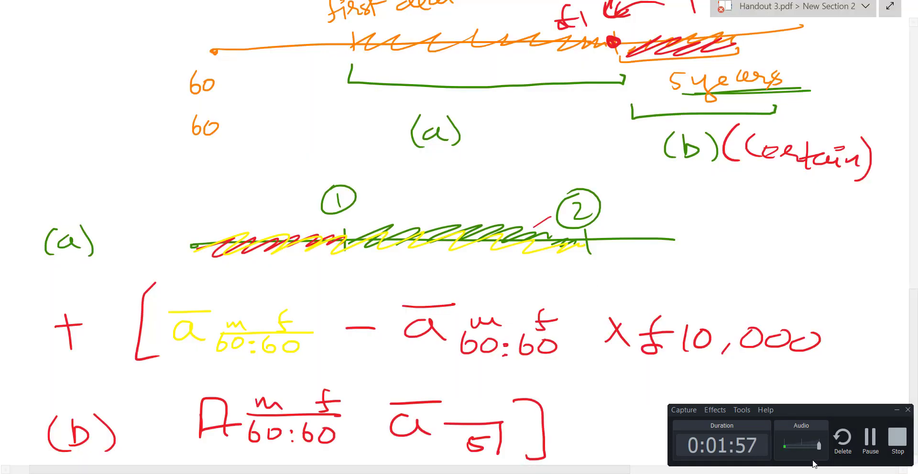
{"action": "left_click", "coordinate": [897, 410]}
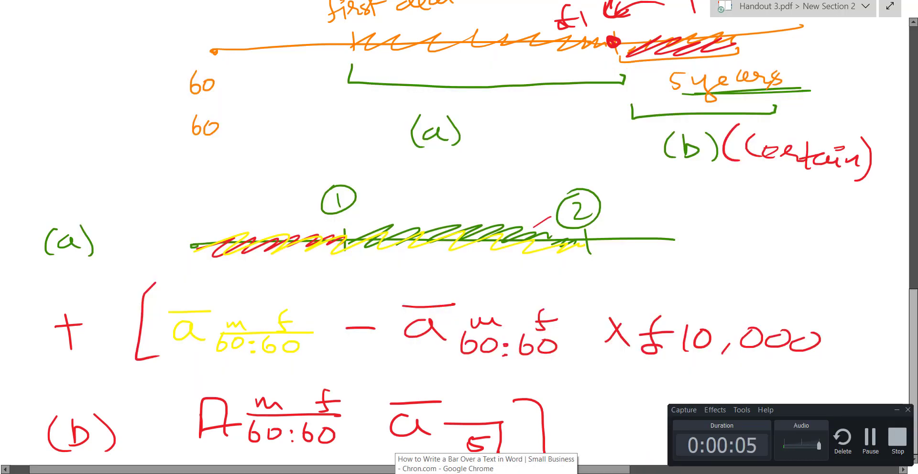
{"action": "left_click", "coordinate": [897, 412]}
{"action": "key", "text": "alt+Tab"}
{"action": "key", "text": "Tab"}
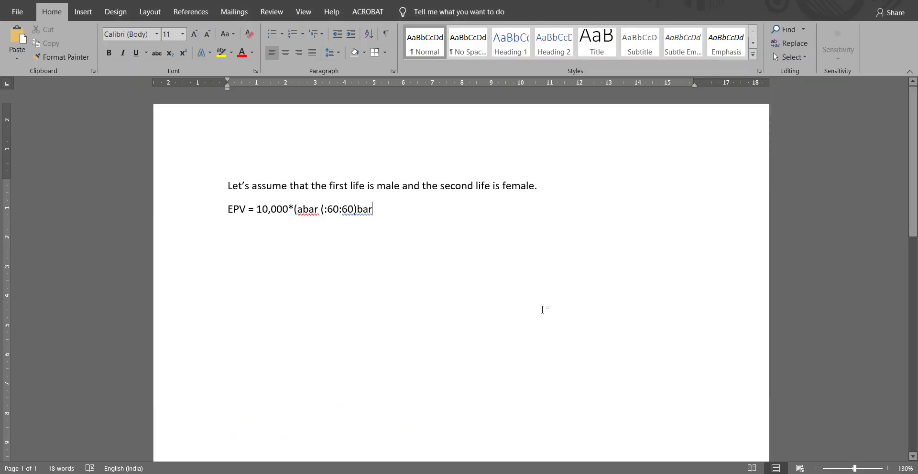
Step: Append ' - abar:60:60' to the EPV line, subtracting the joint-life annuity
{"action": "type", "text": "- a"}
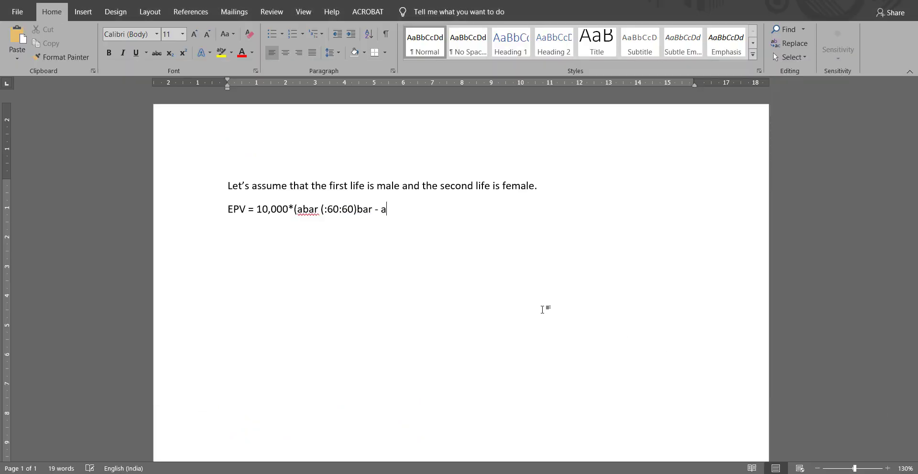
{"action": "type", "text": "bar ("}
{"action": "key", "text": "BackSpace"}
{"action": "key", "text": "BackSpace"}
{"action": "type", "text": ":60:60"}
{"action": "key", "text": "alt+Tab"}
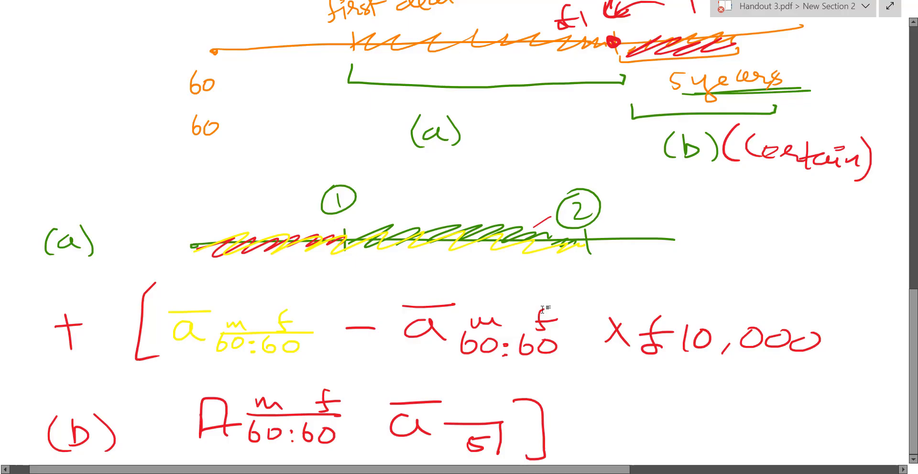
{"action": "key", "text": "alt+Tab"}
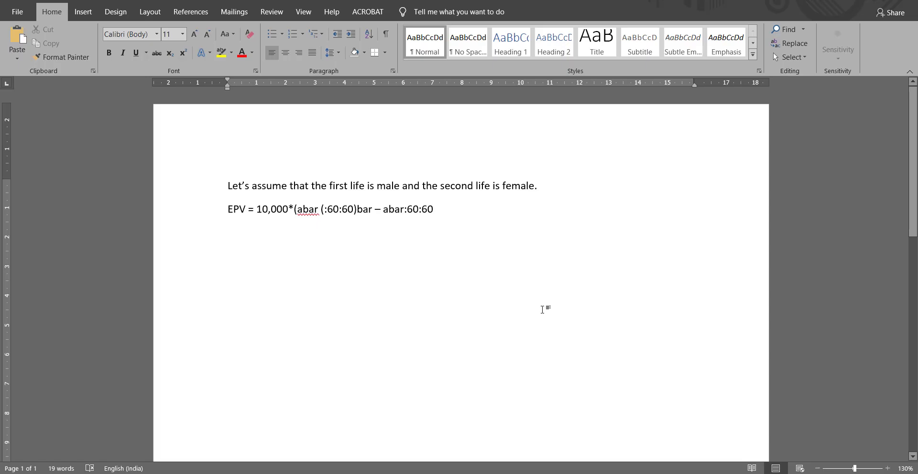
{"action": "key", "text": "alt+Tab"}
{"action": "key", "text": "alt+Tab"}
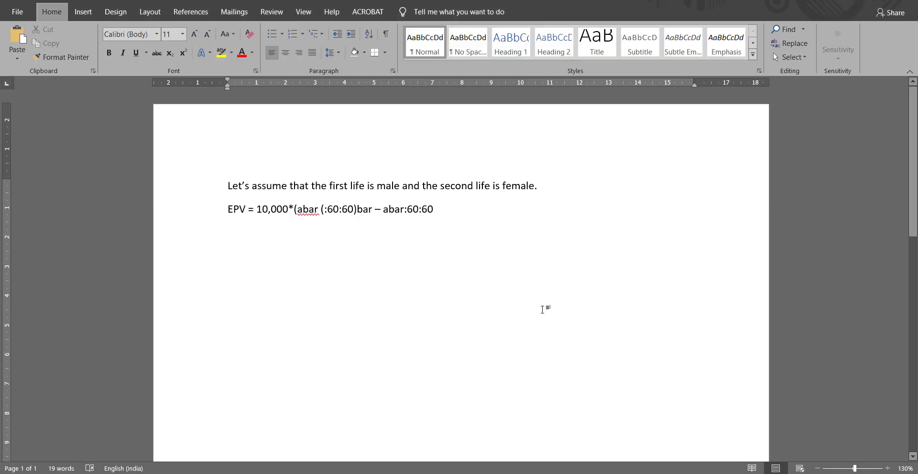
Step: Add '+ A' with the 60:60 subscript to begin the assurance term
{"action": "key", "text": "alt+Tab"}
{"action": "key", "text": "alt+Tab"}
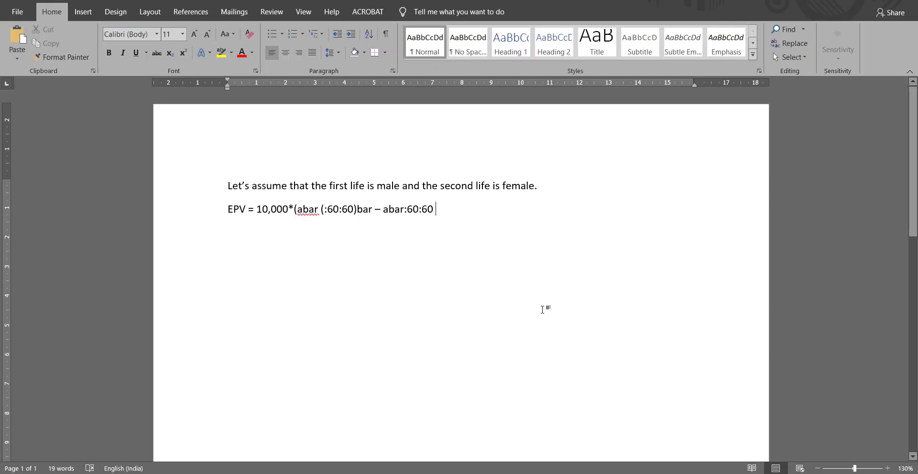
{"action": "type", "text": "+"}
{"action": "key", "text": "alt+Tab"}
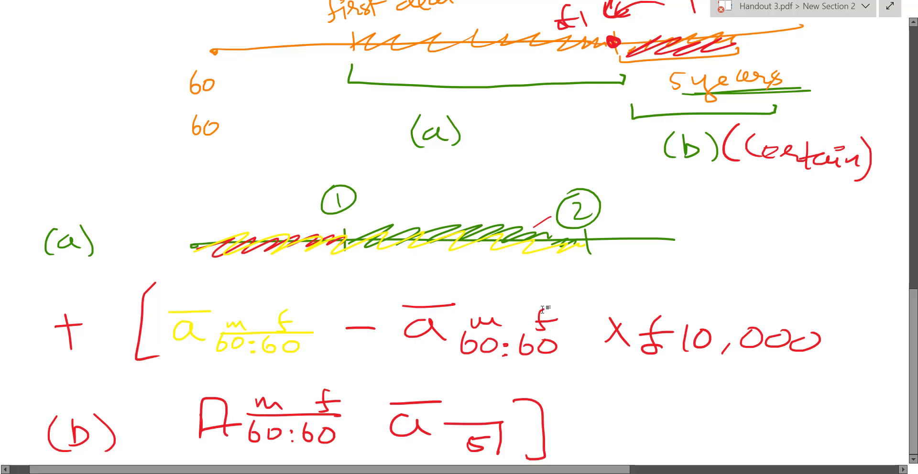
{"action": "key", "text": "alt+Tab"}
{"action": "type", "text": "A"}
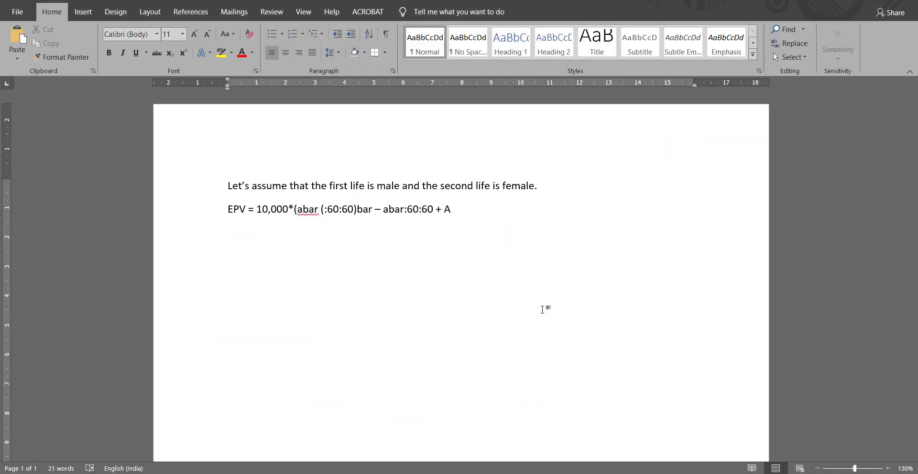
{"action": "key", "text": "alt+Tab"}
{"action": "key", "text": "alt+Tab"}
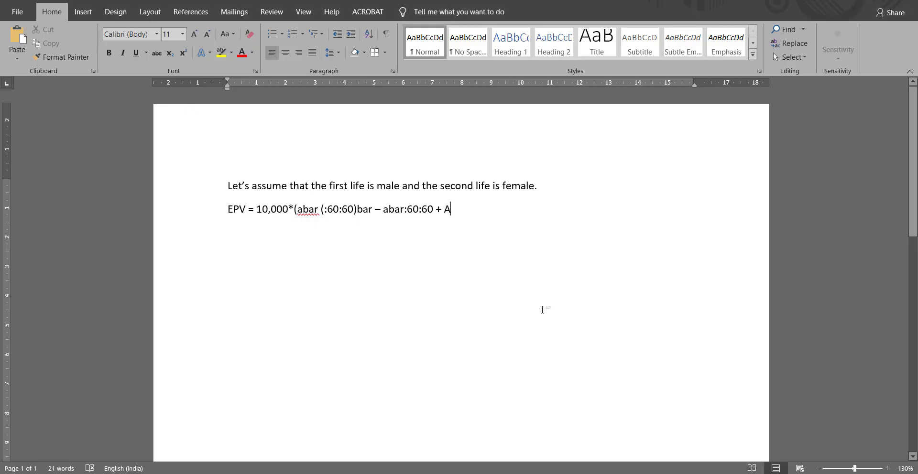
{"action": "type", "text": ":"}
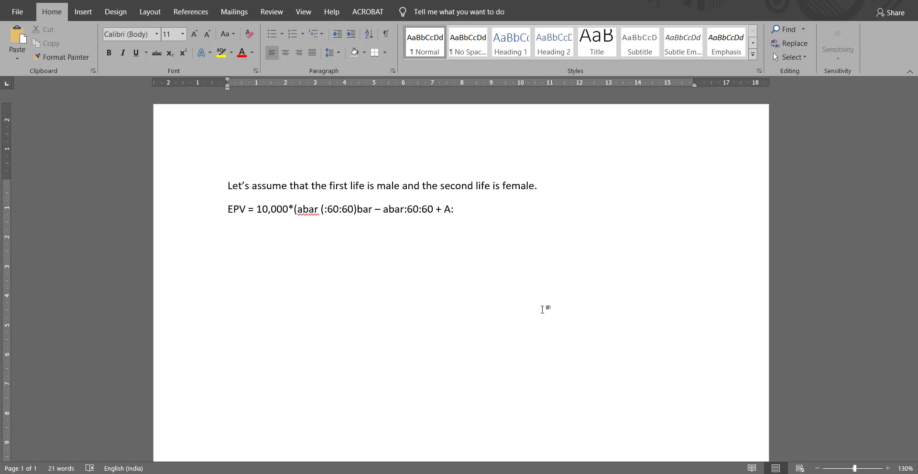
{"action": "type", "text": "60 + A(:60:60)"}
Step: Finish the EPV line with ')bar *abar:<5>)', replacing a mistaken ']' with ')'
{"action": "type", "text": "bar"}
{"action": "key", "text": "alt+Tab"}
{"action": "key", "text": "alt+Tab"}
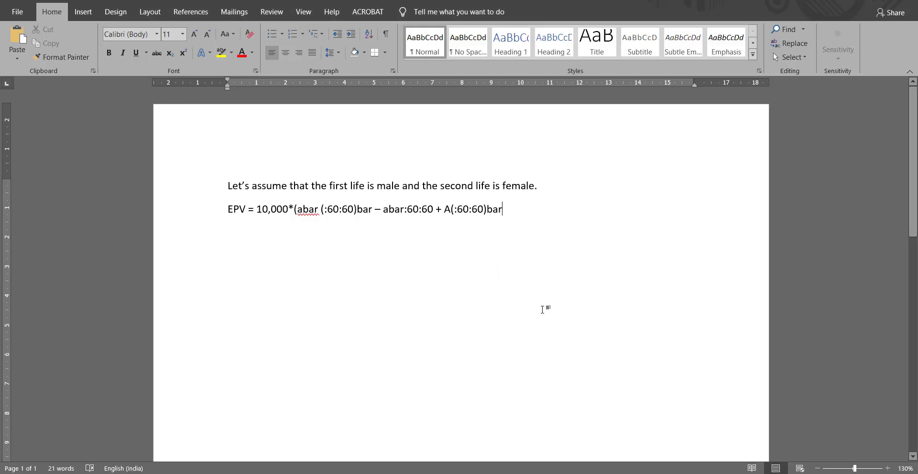
{"action": "type", "text": "*"}
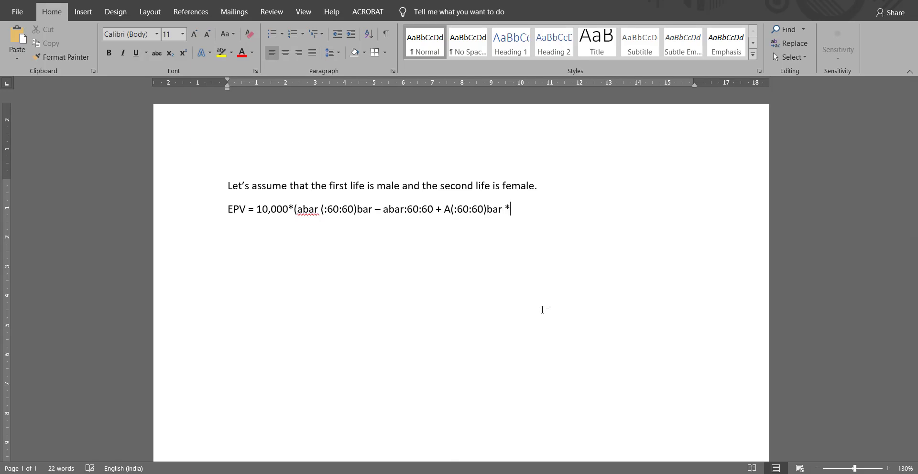
{"action": "key", "text": "alt+Tab"}
{"action": "key", "text": "alt+Tab"}
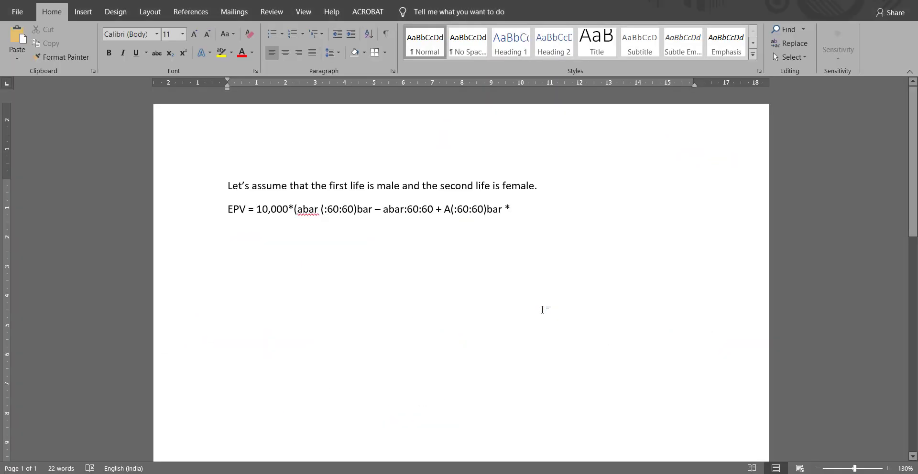
{"action": "type", "text": "abar"}
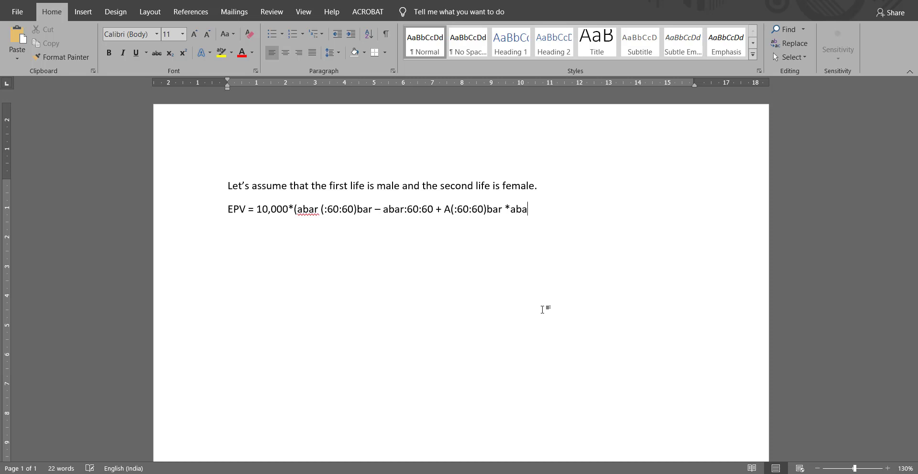
{"action": "type", "text": ":<5>"}
{"action": "key", "text": "alt+Tab"}
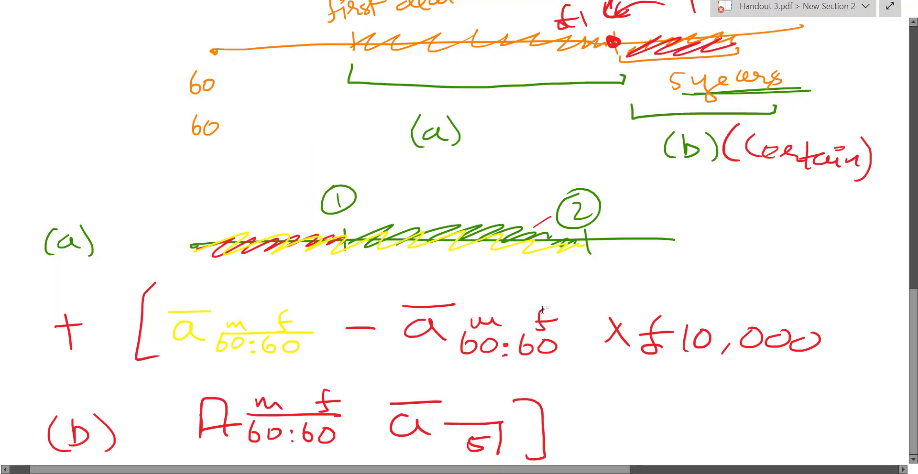
{"action": "key", "text": "alt+Tab"}
{"action": "type", "text": "]"}
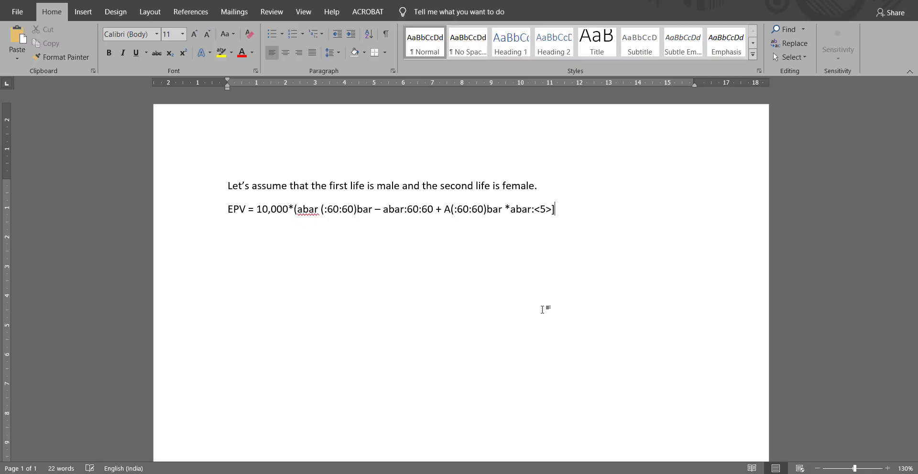
{"action": "key", "text": "BackSpace"}
{"action": "type", "text": ")"}
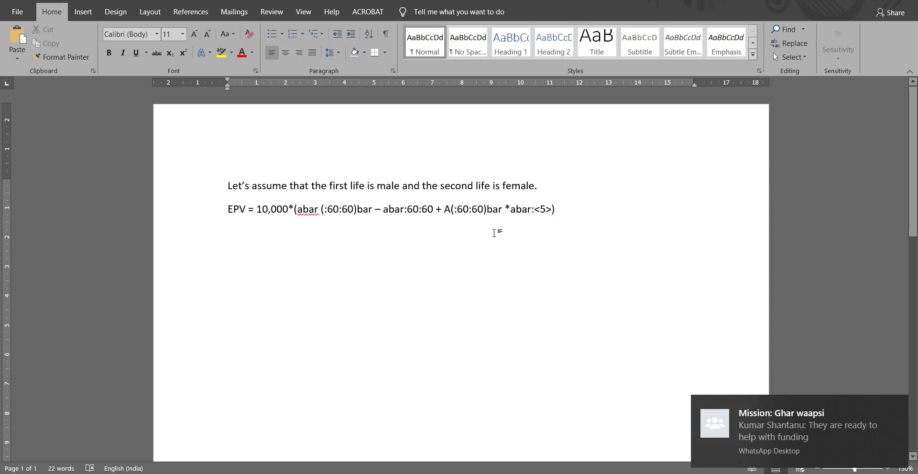
Step: Add an empty line below and select the formula after 'EPV ='
{"action": "key", "text": "Return"}
{"action": "key", "text": "Return"}
{"action": "key", "text": "BackSpace"}
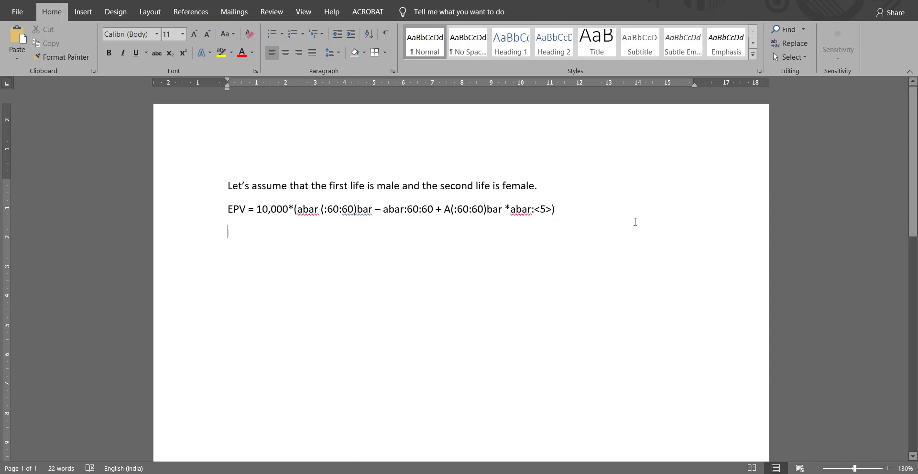
{"action": "left_click_drag", "start_coordinate": [584, 209], "coordinate": [272, 222]}
{"action": "key", "text": "ctrl+c"}
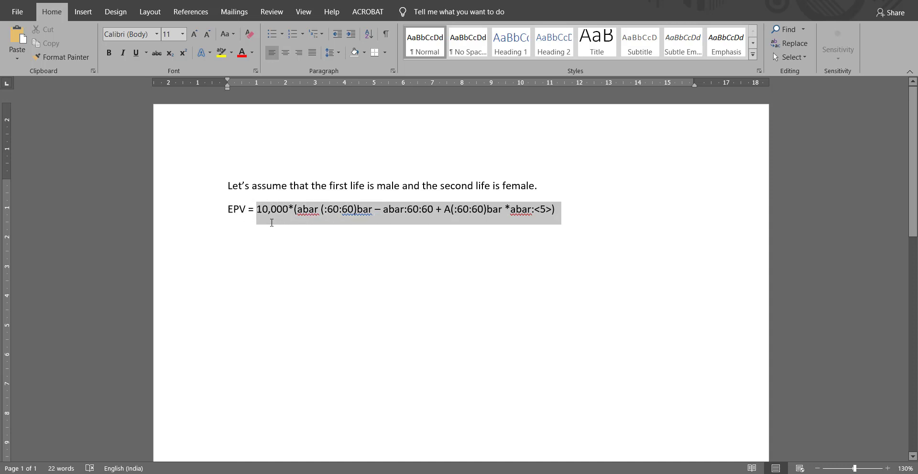
{"action": "left_click", "coordinate": [263, 239]}
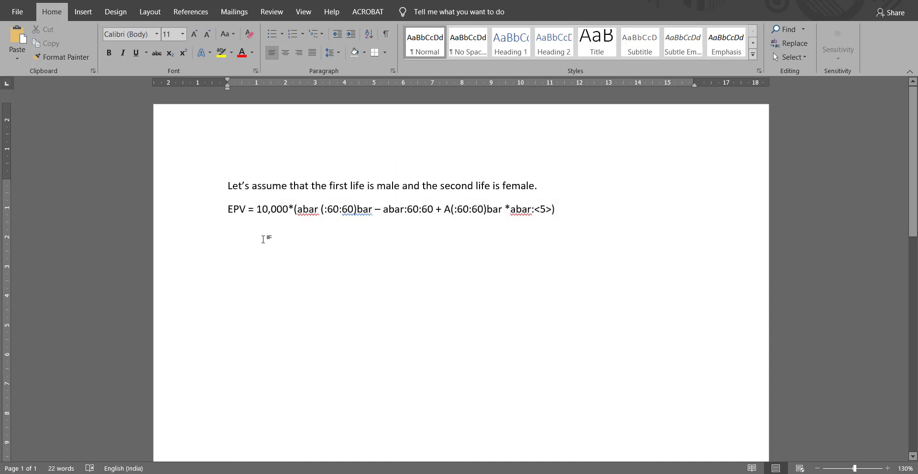
Step: Paste the formula on a new line, rewriting it as abar(60)^m + abar(60)^f – 2*abar:60:60
{"action": "key", "text": "ctrl+v"}
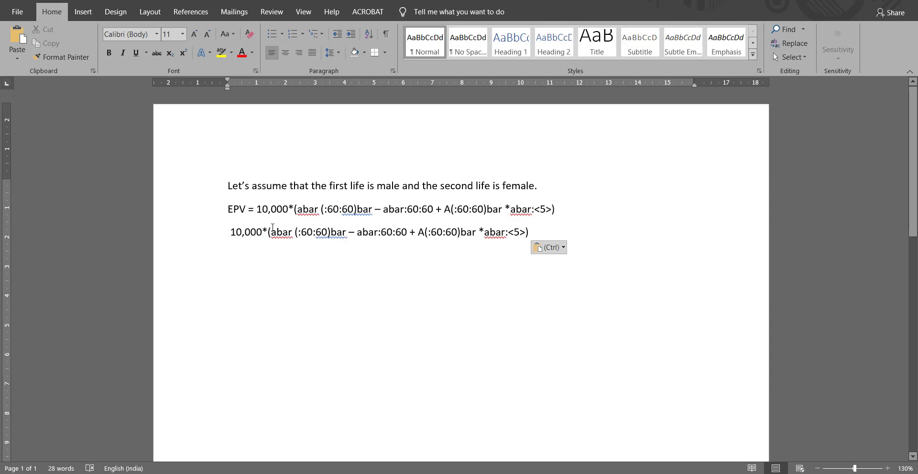
{"action": "left_click", "coordinate": [347, 232]}
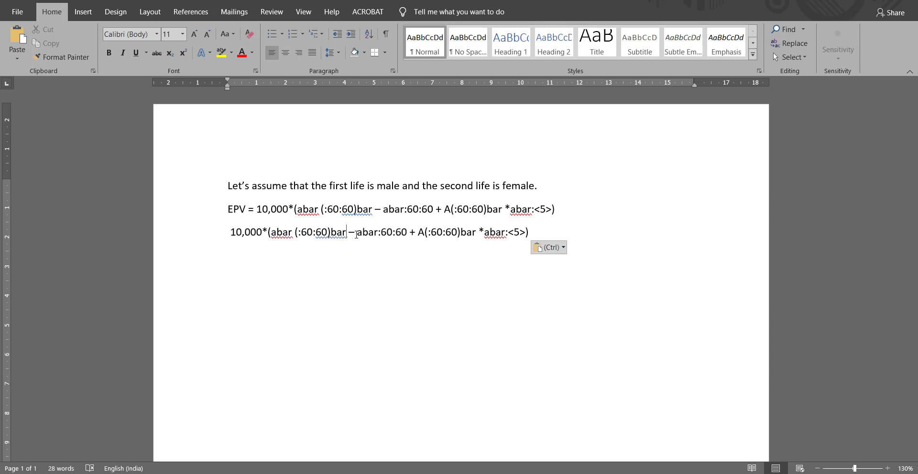
{"action": "key", "text": "BackSpace"}
{"action": "key", "text": "BackSpace"}
{"action": "key", "text": "BackSpace"}
{"action": "key", "text": "BackSpace"}
{"action": "key", "text": "BackSpace"}
{"action": "key", "text": "BackSpace"}
{"action": "key", "text": "BackSpace"}
{"action": "key", "text": "BackSpace"}
{"action": "key", "text": "BackSpace"}
{"action": "key", "text": "BackSpace"}
{"action": "key", "text": "BackSpace"}
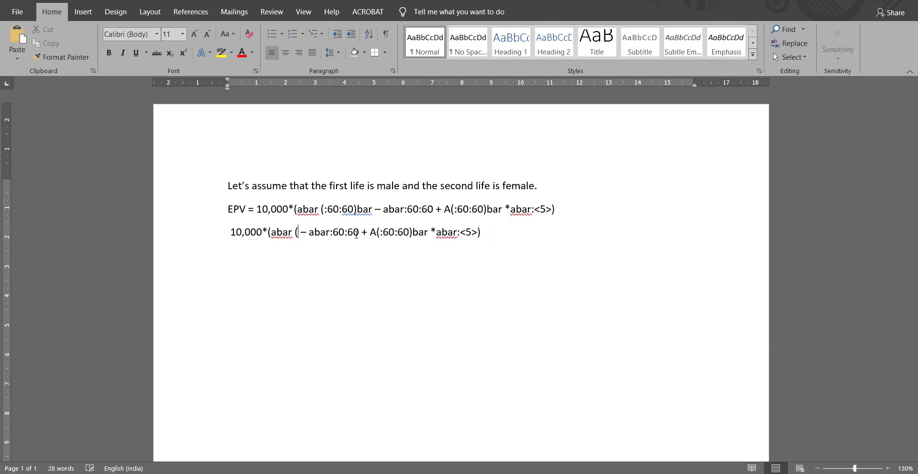
{"action": "key", "text": "BackSpace"}
{"action": "type", "text": "("}
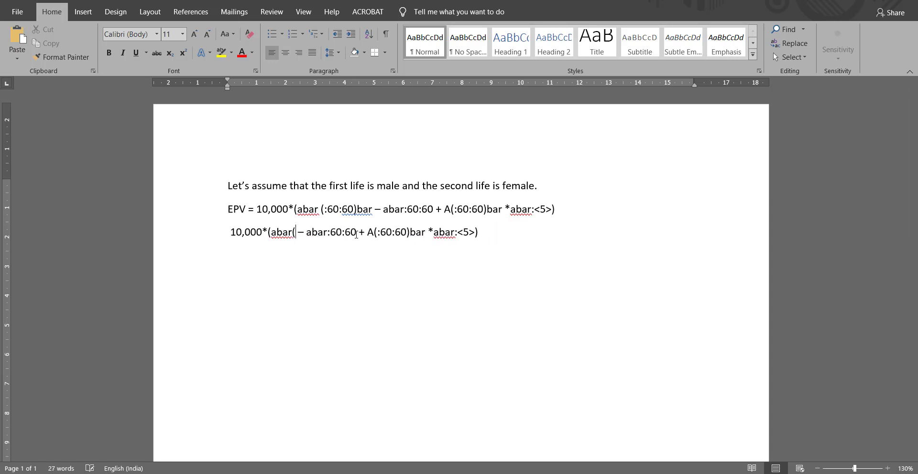
{"action": "type", "text": "60)"}
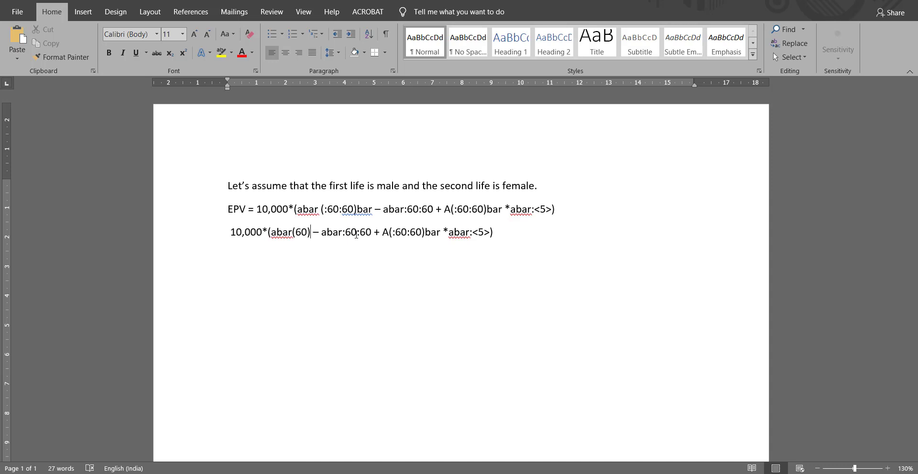
{"action": "type", "text": "^m"}
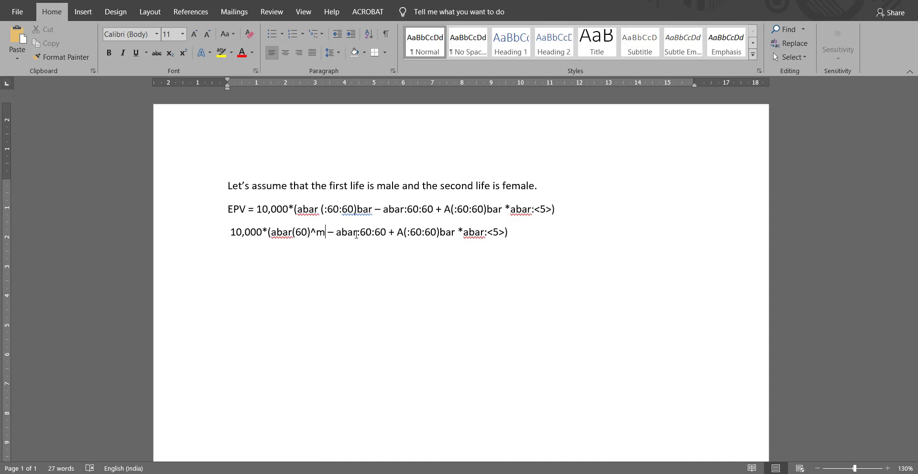
{"action": "type", "text": " + "}
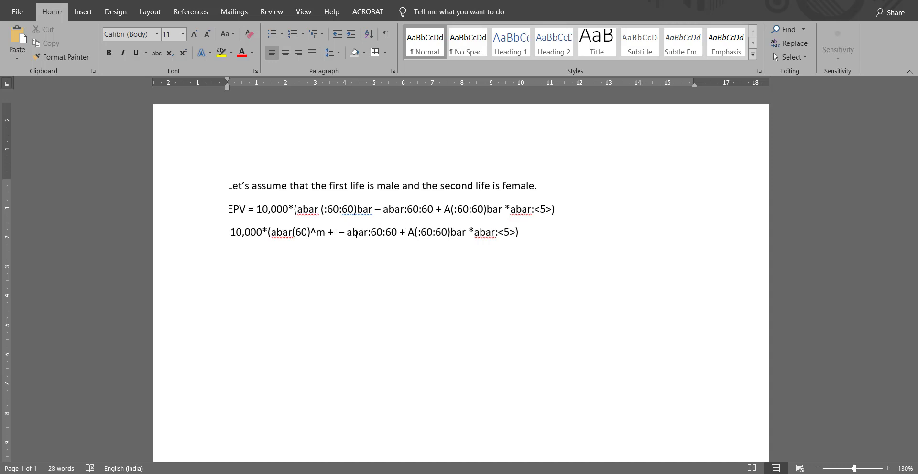
{"action": "type", "text": "abr"}
{"action": "key", "text": "BackSpace"}
{"action": "key", "text": "BackSpace"}
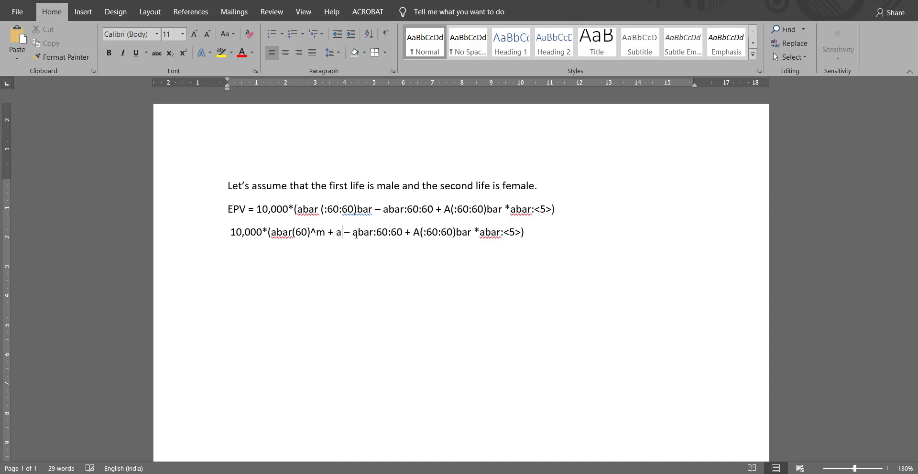
{"action": "type", "text": "bar"}
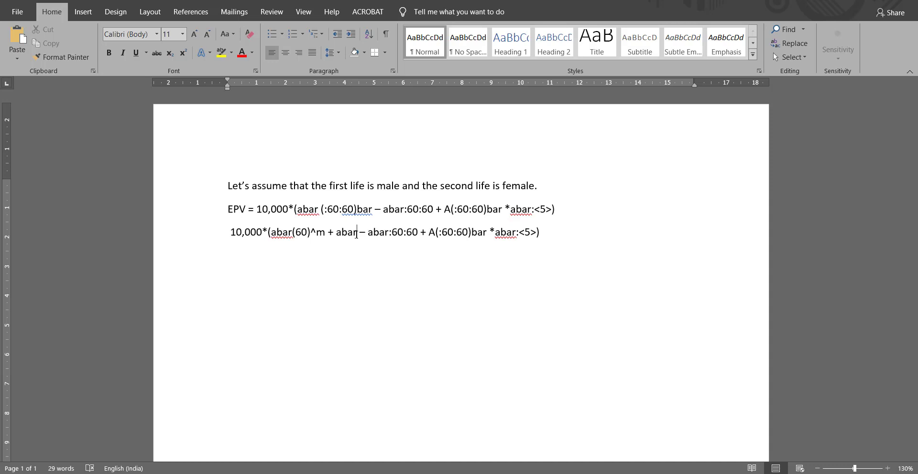
{"action": "type", "text": " (60)"}
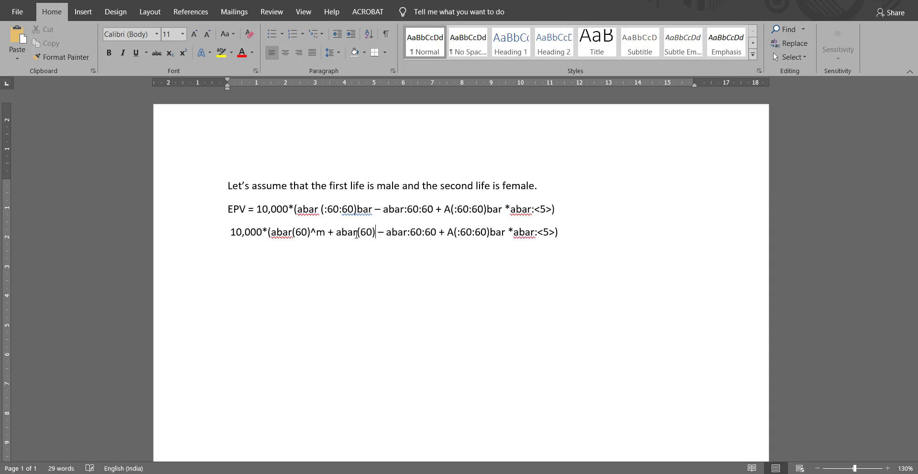
{"action": "type", "text": "^"}
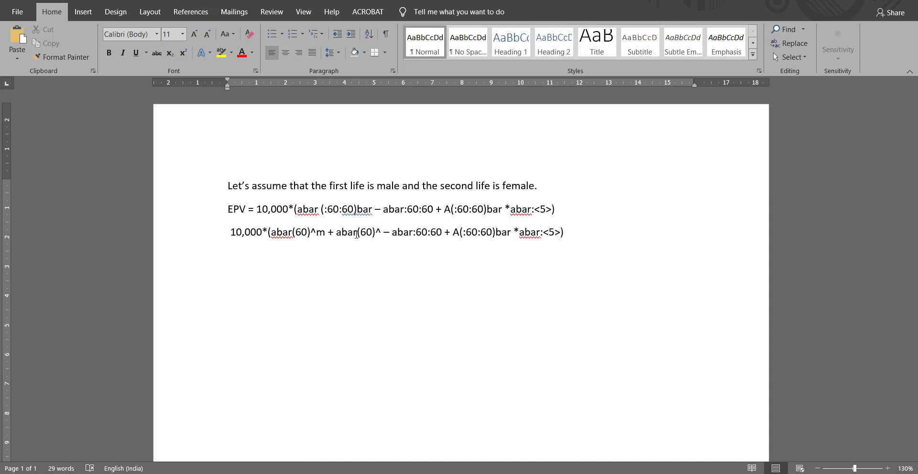
{"action": "type", "text": "f"}
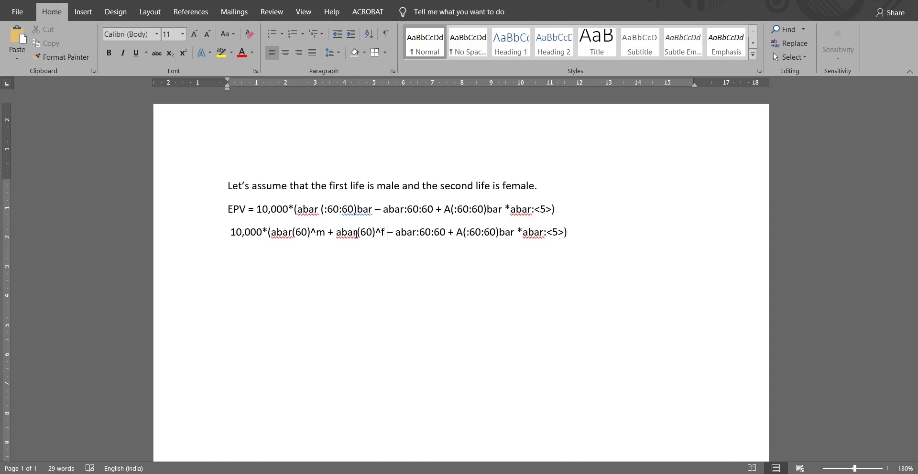
{"action": "type", "text": " 2"}
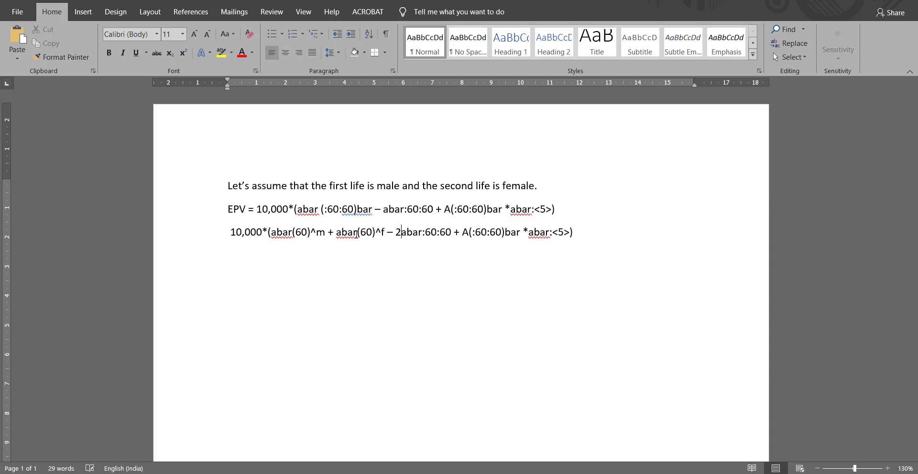
{"action": "type", "text": "*"}
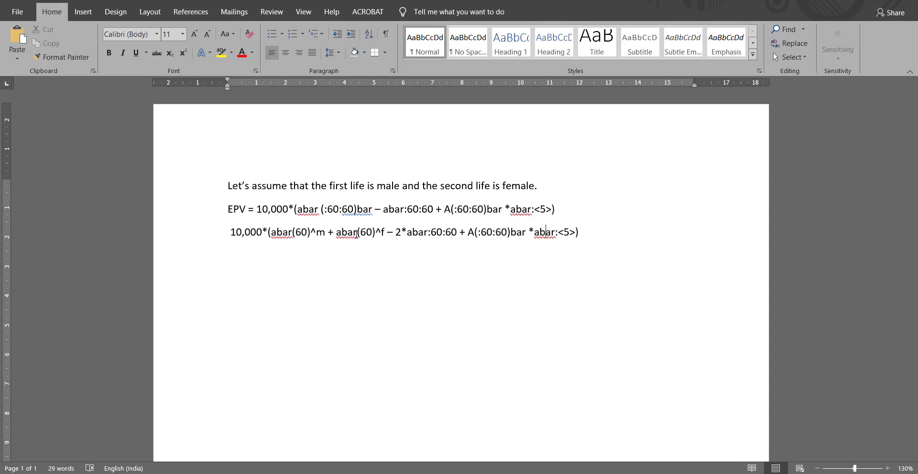
{"action": "key", "text": "Return"}
{"action": "key", "text": "Return"}
{"action": "key", "text": "BackSpace"}
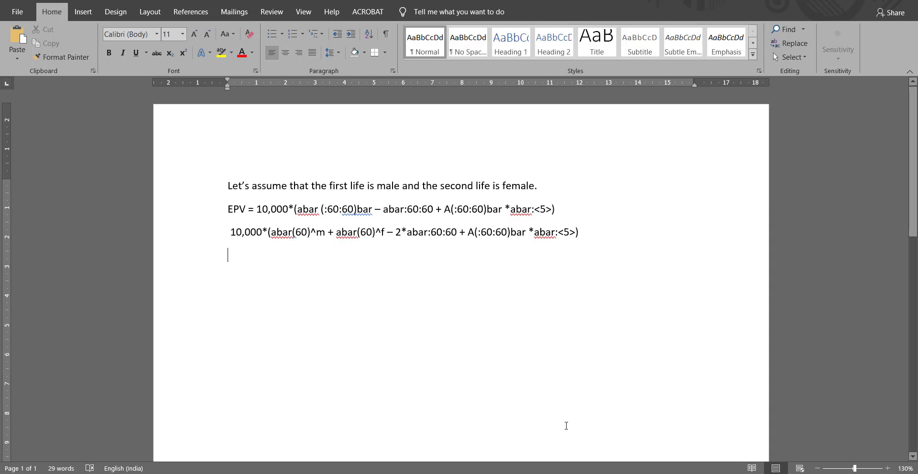
Step: Begin the numeric line with '10,000*' and look up the 4% PMA92C20 tables in the PDF
{"action": "mouse_move", "coordinate": [819, 434]}
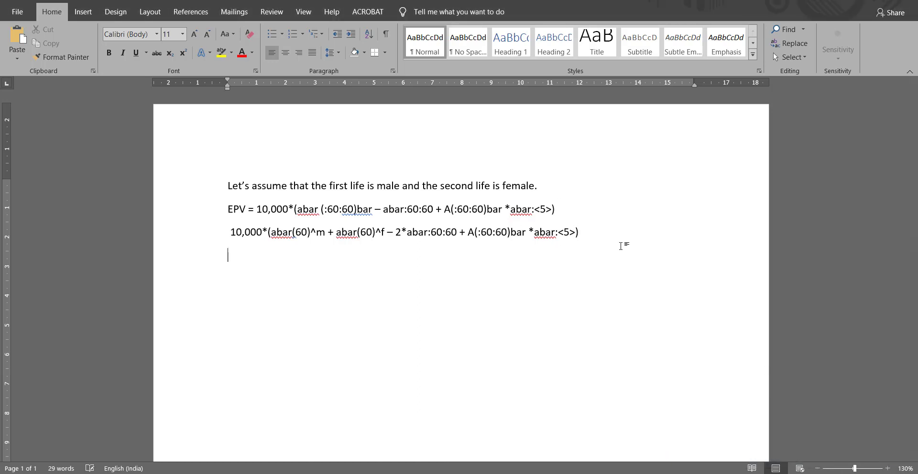
{"action": "type", "text": "10"}
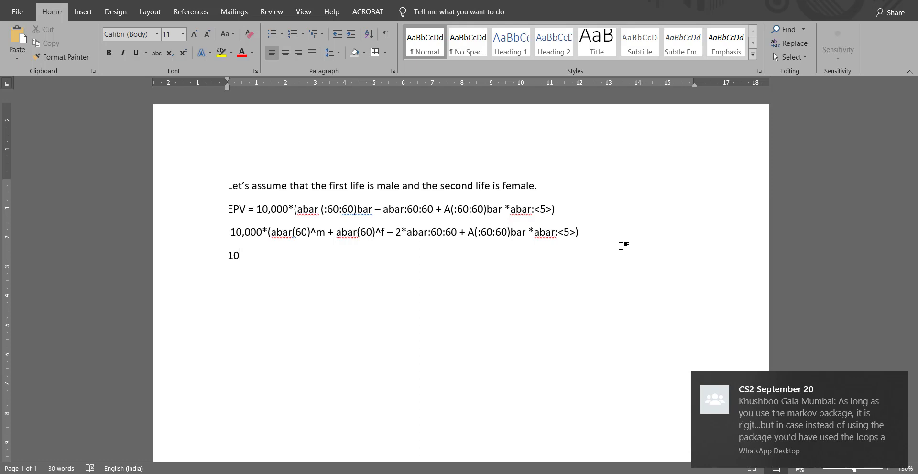
{"action": "type", "text": ",000*"}
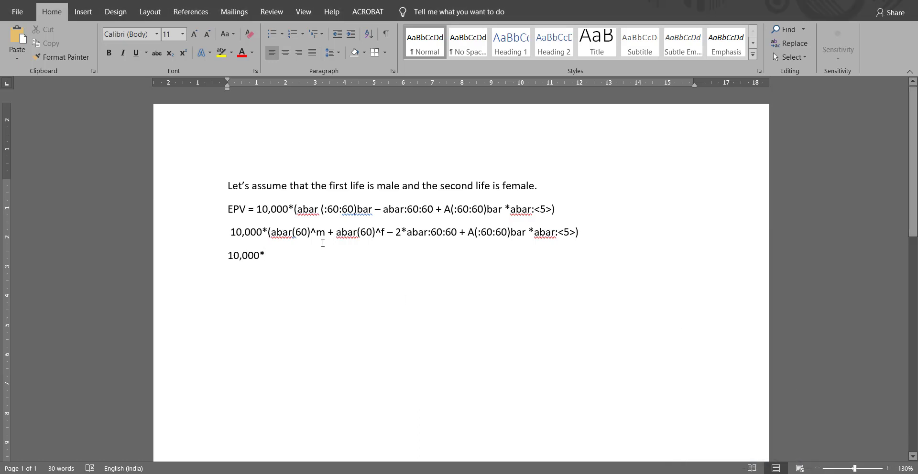
{"action": "key", "text": "alt+Tab"}
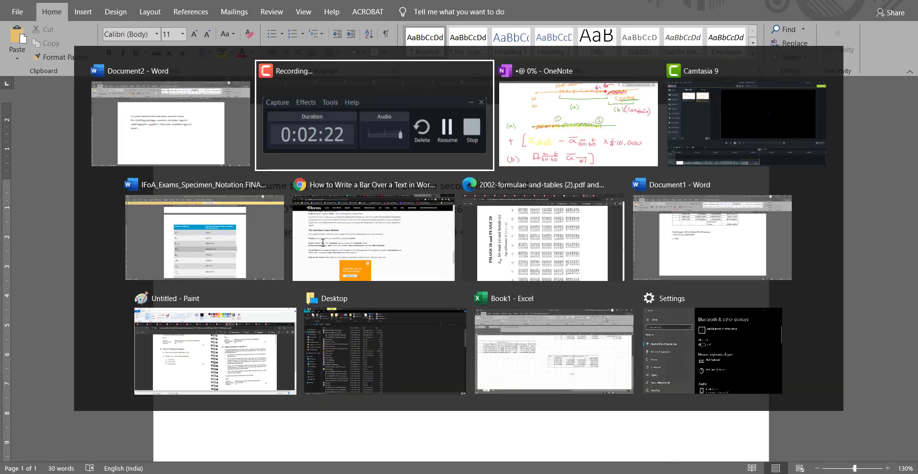
{"action": "key", "text": "alt+Tab"}
{"action": "key", "text": "alt+Tab"}
{"action": "key", "text": "alt+Tab"}
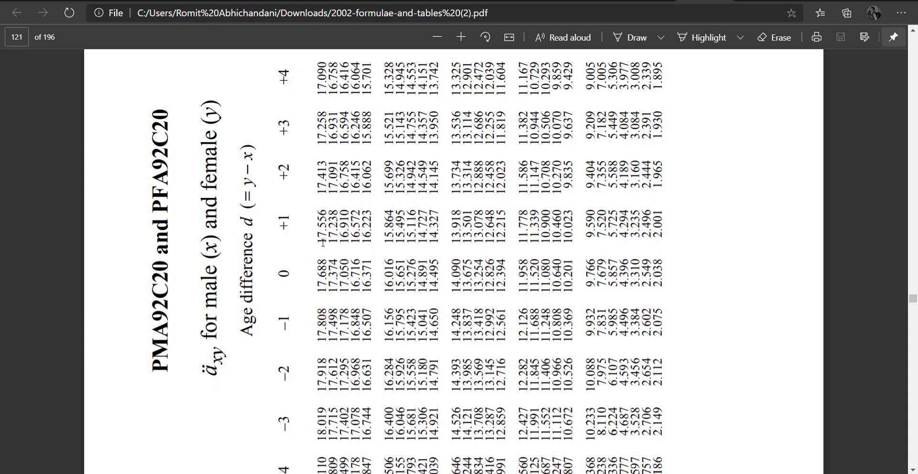
{"action": "scroll", "coordinate": [188, 165], "scroll_direction": "up", "scroll_amount": 15}
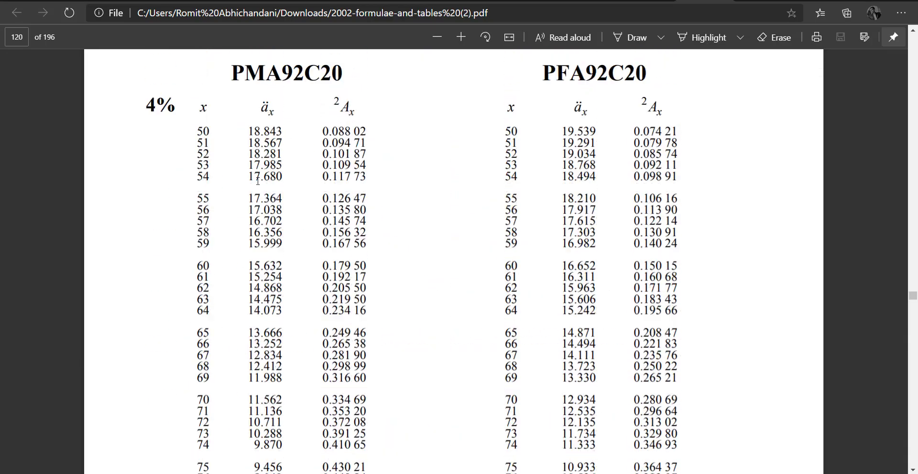
{"action": "scroll", "coordinate": [306, 203], "scroll_direction": "down", "scroll_amount": 6}
{"action": "scroll", "coordinate": [292, 193], "scroll_direction": "up", "scroll_amount": 4}
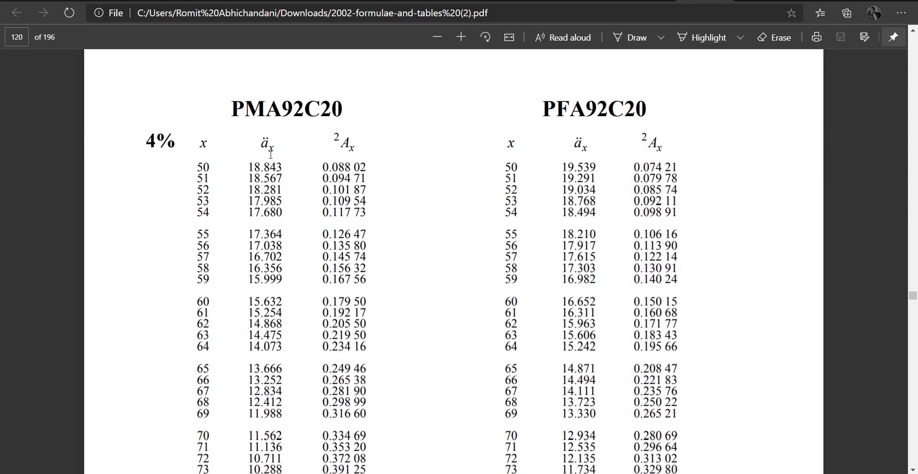
{"action": "scroll", "coordinate": [280, 184], "scroll_direction": "down", "scroll_amount": 3}
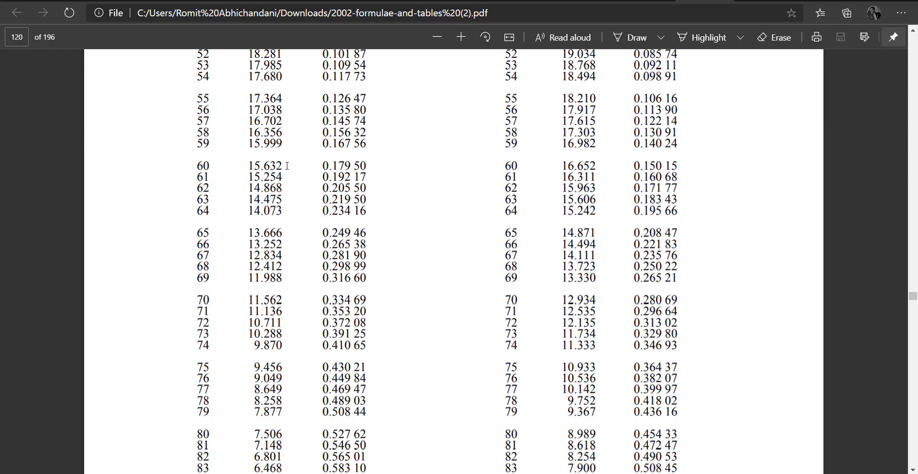
Step: Enter the age-60 value 15.632 as (15.632+0.5), followed by a plus sign
{"action": "key", "text": "alt+Tab"}
{"action": "type", "text": "1"}
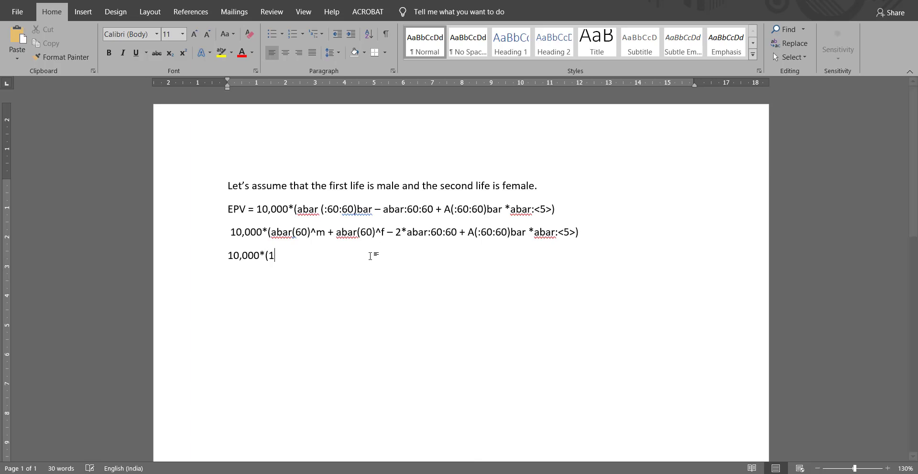
{"action": "type", "text": "5.632"}
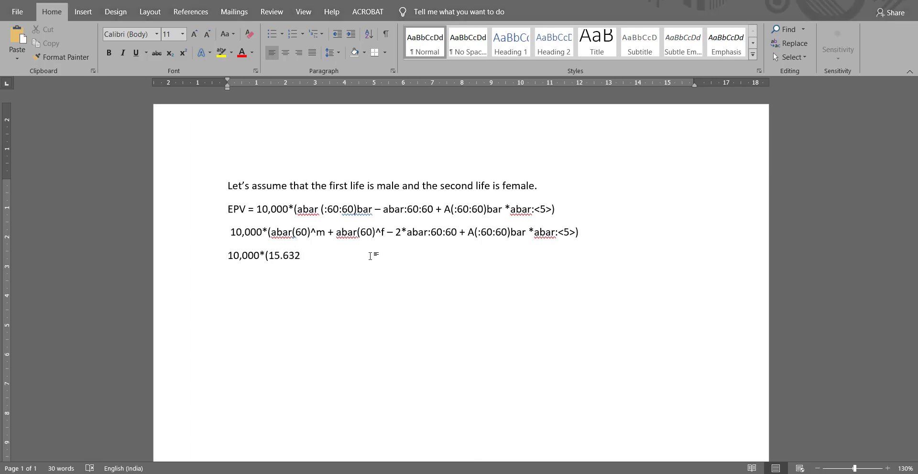
{"action": "key", "text": "alt+Tab"}
{"action": "key", "text": "alt+Tab"}
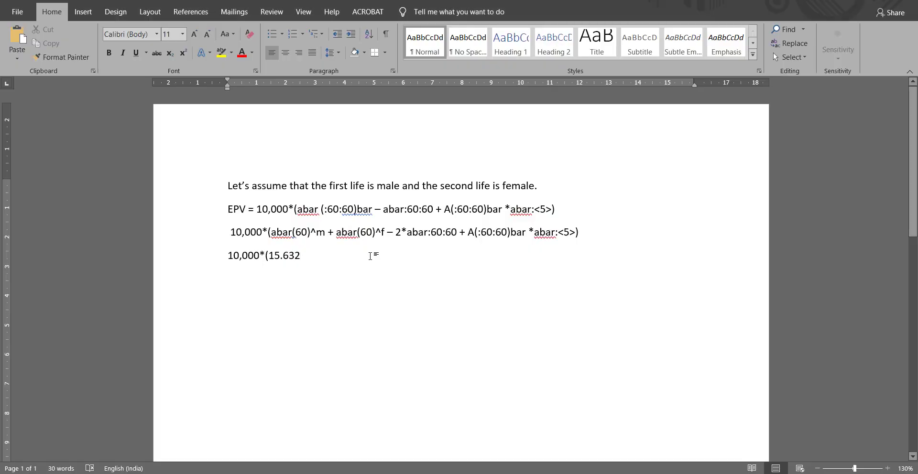
{"action": "type", "text": "*"}
{"action": "key", "text": "BackSpace"}
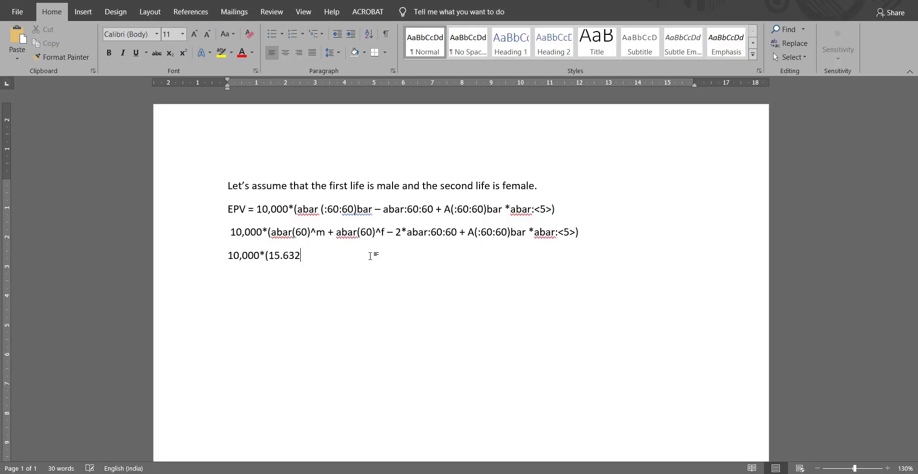
{"action": "type", "text": "+"}
{"action": "type", "text": "("}
{"action": "type", "text": "0"}
{"action": "type", "text": ".5"}
{"action": "type", "text": ")"}
{"action": "key", "text": "alt+Tab"}
{"action": "key", "text": "alt+Tab"}
{"action": "type", "text": "+"}
{"action": "key", "text": "alt+Tab"}
Step: Copy 16.652 from the PFA92C20 column in the PDF and paste it into Word's numeric formula
{"action": "scroll", "coordinate": [418, 237], "scroll_direction": "up", "scroll_amount": 5}
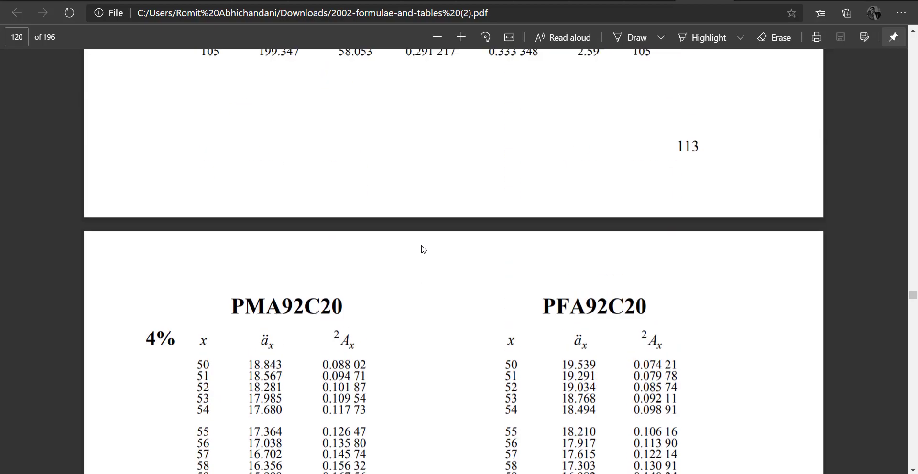
{"action": "scroll", "coordinate": [497, 287], "scroll_direction": "up", "scroll_amount": 2}
{"action": "scroll", "coordinate": [576, 334], "scroll_direction": "down", "scroll_amount": 6}
{"action": "scroll", "coordinate": [573, 342], "scroll_direction": "down", "scroll_amount": 2}
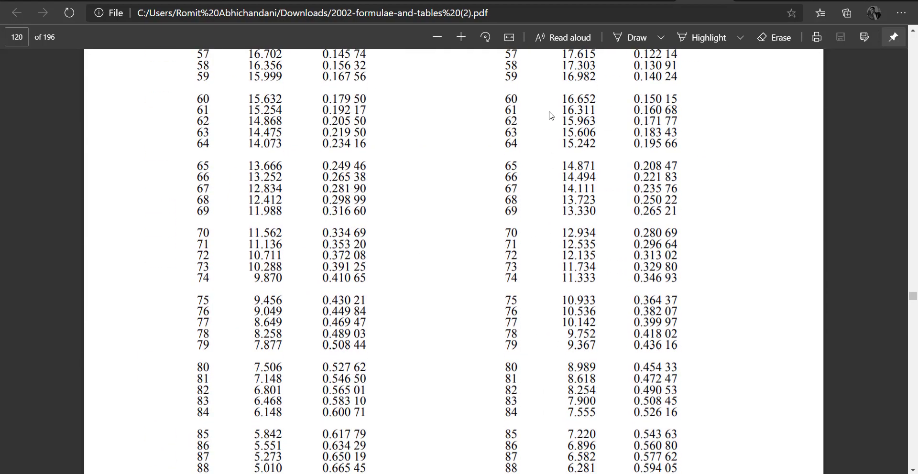
{"action": "left_click_drag", "start_coordinate": [561, 98], "coordinate": [597, 97]}
{"action": "key", "text": "ctrl+c"}
{"action": "key", "text": "alt+Tab"}
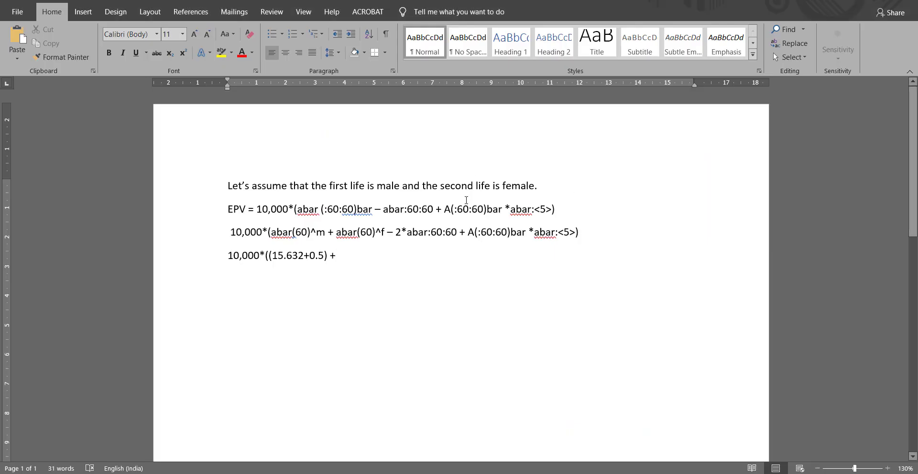
{"action": "key", "text": "ctrl+v"}
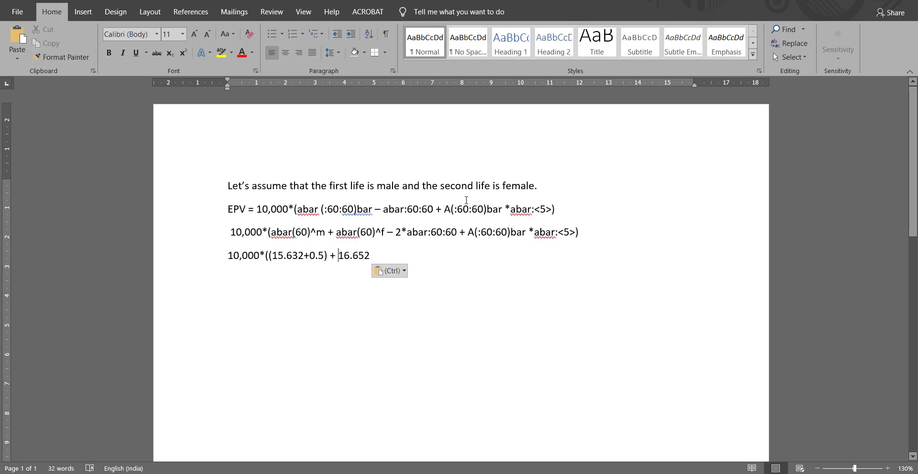
Step: Wrap the value as (16.652+0.5) – 2*( and bring up the PDF's joint-life table
{"action": "key", "text": "ctrl+Left"}
{"action": "type", "text": "("}
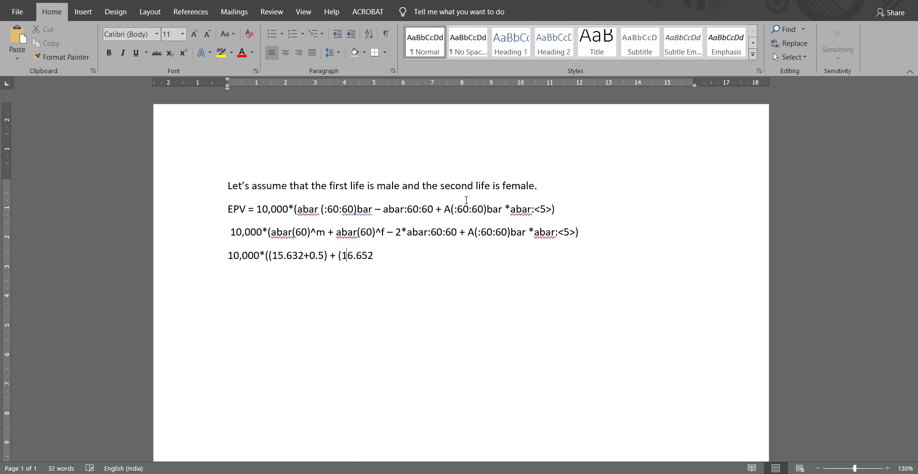
{"action": "key", "text": "Down"}
{"action": "type", "text": "+0.5"}
{"action": "type", "text": ")"}
{"action": "type", "text": " - 2"}
{"action": "type", "text": "*("}
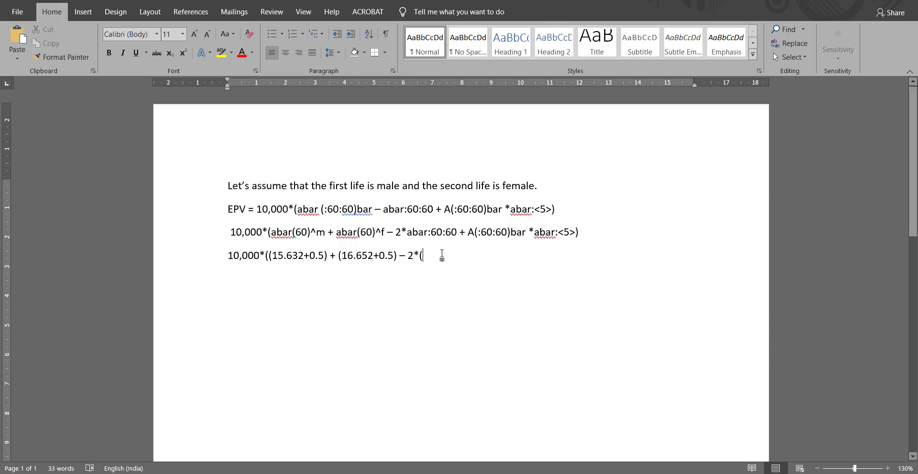
{"action": "key", "text": "alt+Tab"}
{"action": "scroll", "coordinate": [481, 262], "scroll_direction": "down", "scroll_amount": 10}
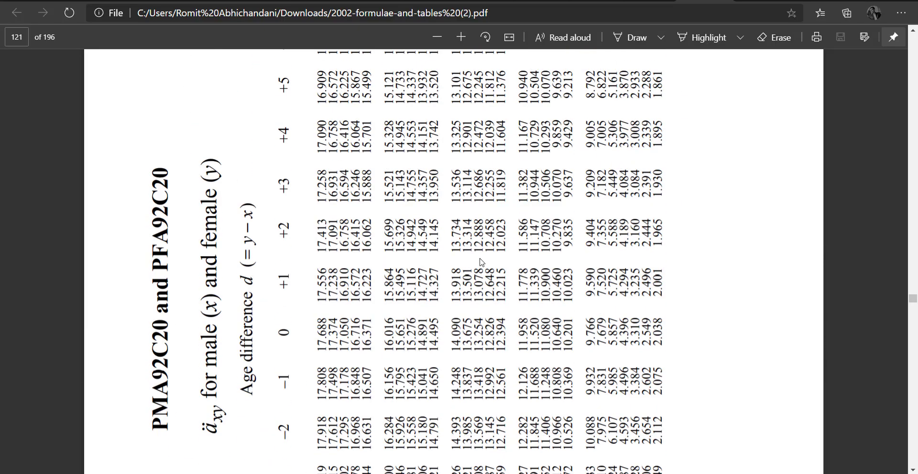
Step: Rotate the PMA92C20 joint-life table page clockwise, check the age-60 rows, then return to Word
{"action": "scroll", "coordinate": [481, 262], "scroll_direction": "down", "scroll_amount": 5}
{"action": "key", "text": "alt+Tab"}
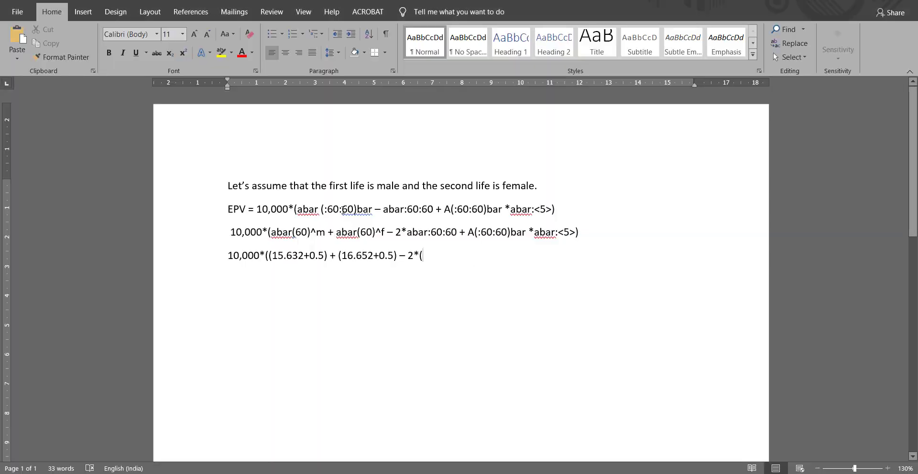
{"action": "key", "text": "alt+Tab"}
{"action": "scroll", "coordinate": [555, 281], "scroll_direction": "down", "scroll_amount": 2}
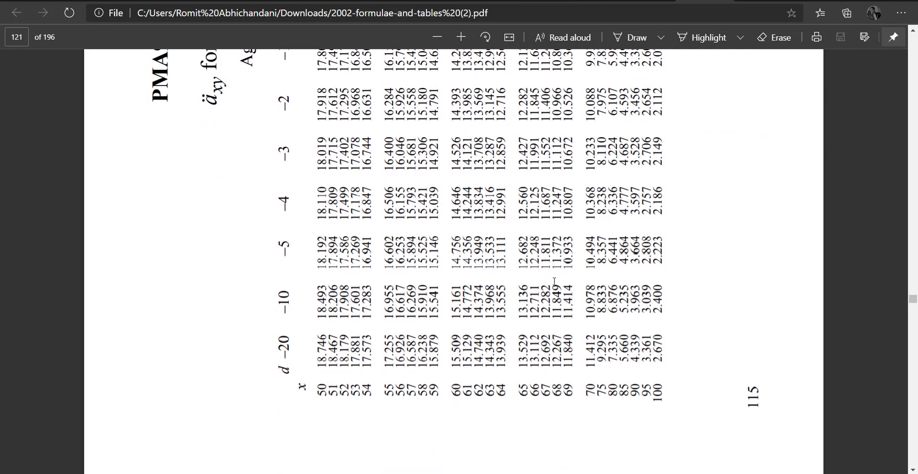
{"action": "scroll", "coordinate": [555, 281], "scroll_direction": "up", "scroll_amount": 3}
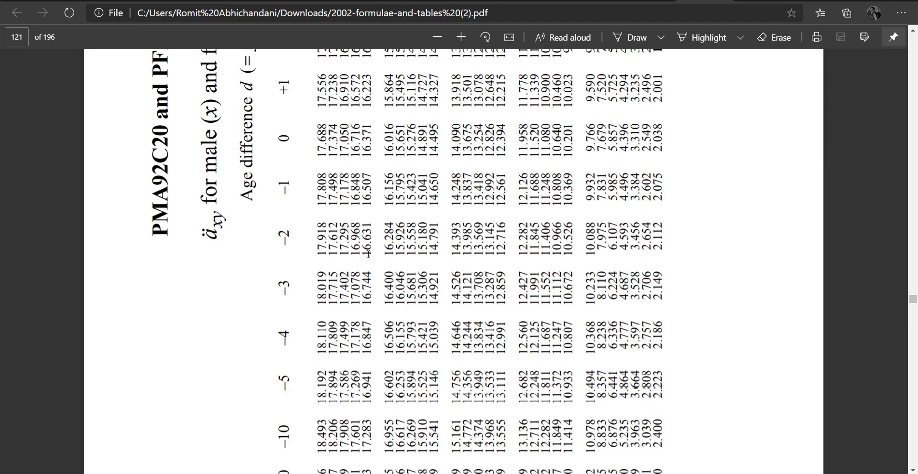
{"action": "scroll", "coordinate": [297, 263], "scroll_direction": "down", "scroll_amount": 3}
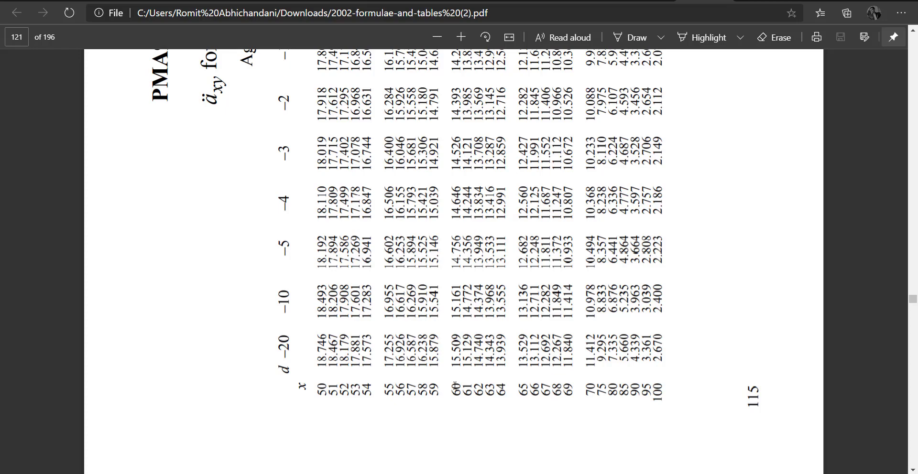
{"action": "scroll", "coordinate": [455, 385], "scroll_direction": "up", "scroll_amount": 3}
{"action": "scroll", "coordinate": [485, 222], "scroll_direction": "down", "scroll_amount": 3}
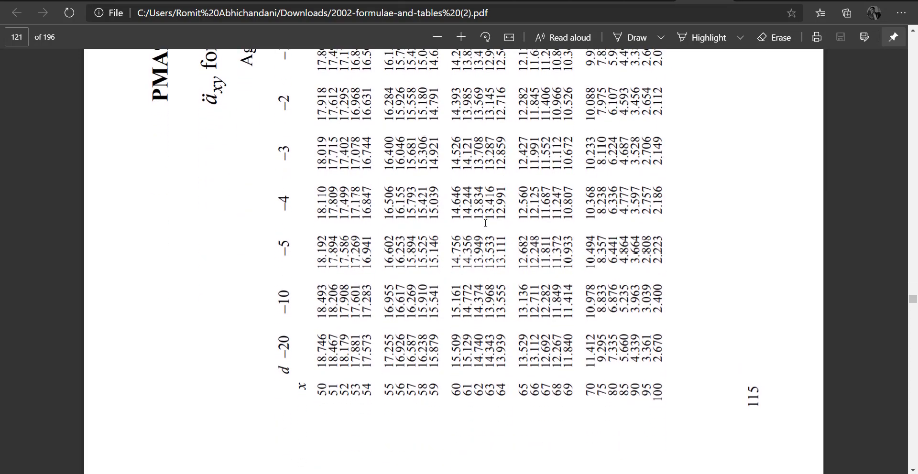
{"action": "right_click", "coordinate": [485, 223]}
{"action": "left_click", "coordinate": [578, 342]}
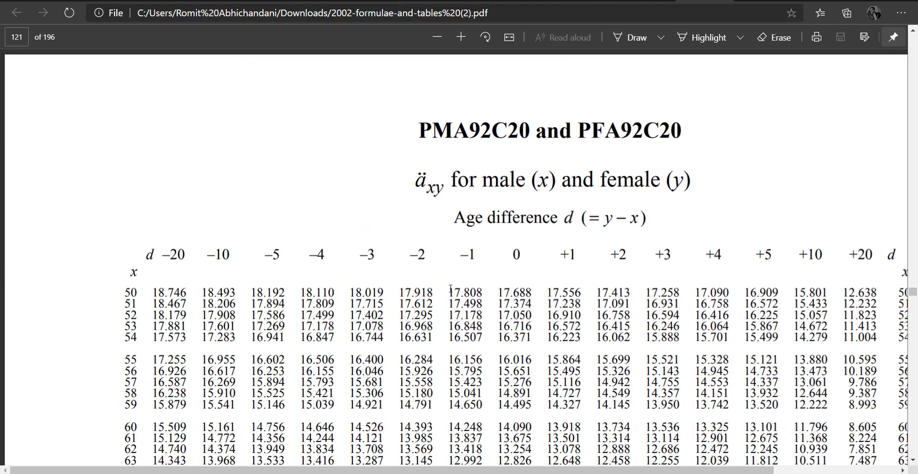
{"action": "scroll", "coordinate": [450, 288], "scroll_direction": "down", "scroll_amount": 5}
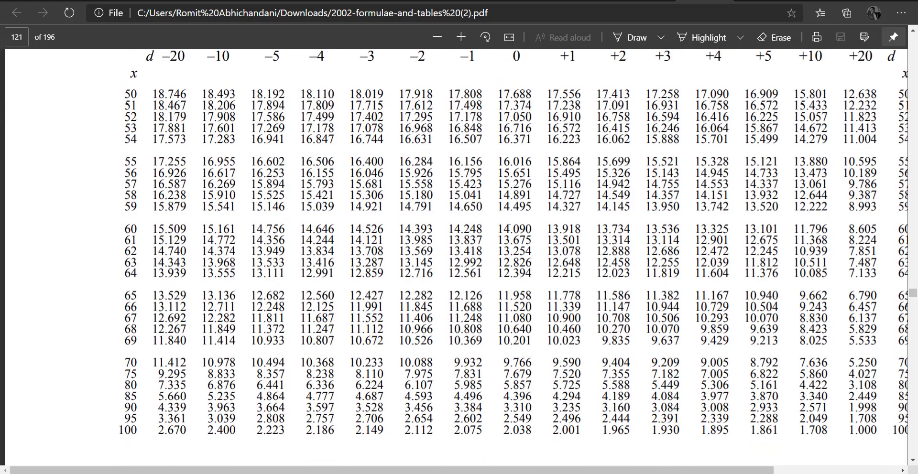
{"action": "key", "text": "alt+Tab"}
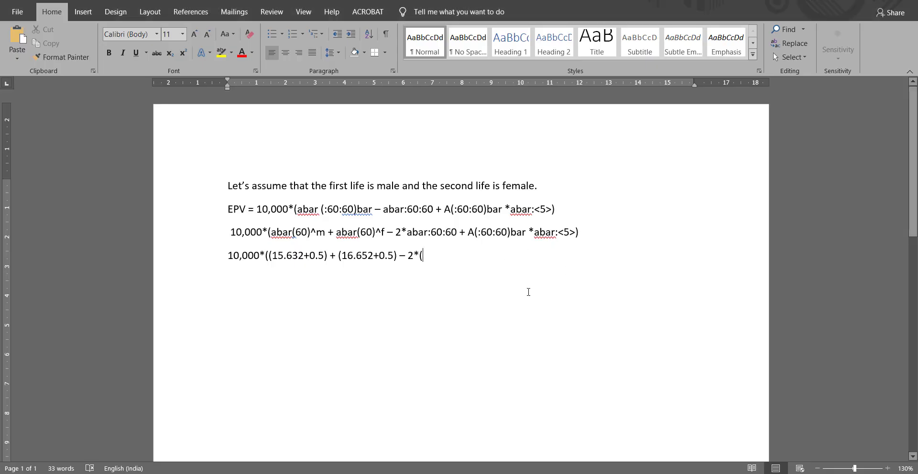
Step: Add the joint-life value as 14.090+.5) + to the formula, checking it against the PDF table
{"action": "type", "text": "14.0"}
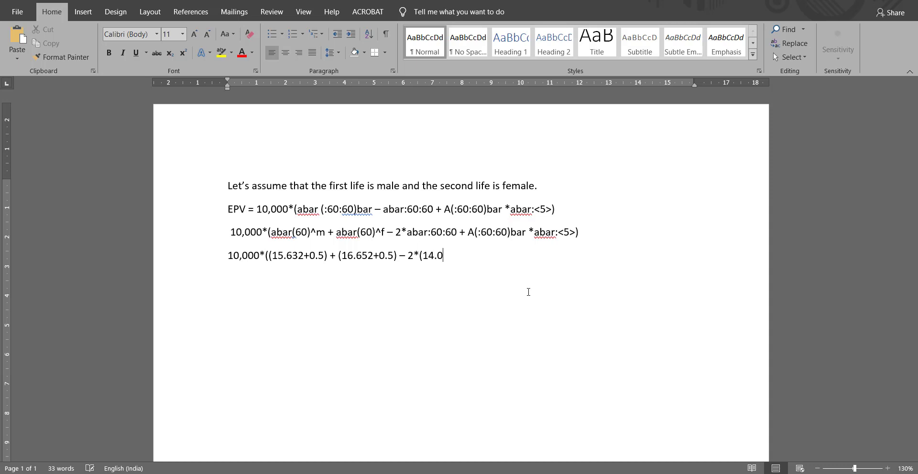
{"action": "type", "text": "90+.5) +"}
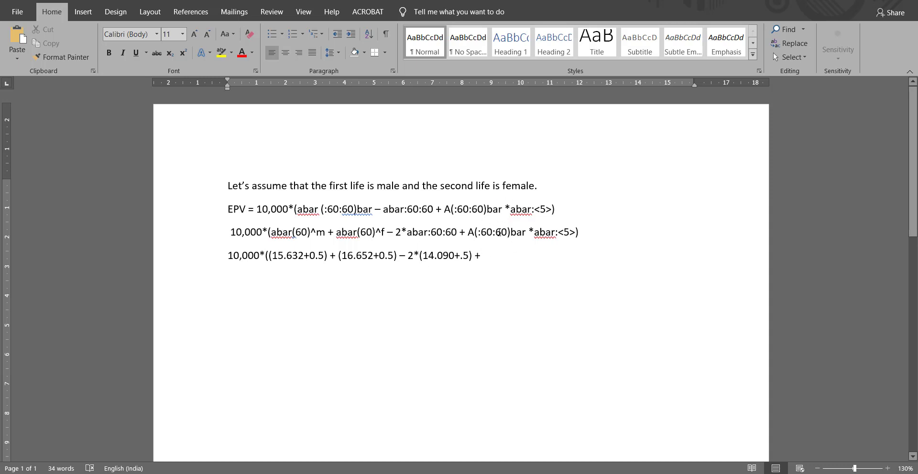
{"action": "key", "text": "alt"}
{"action": "key", "text": "alt+Tab"}
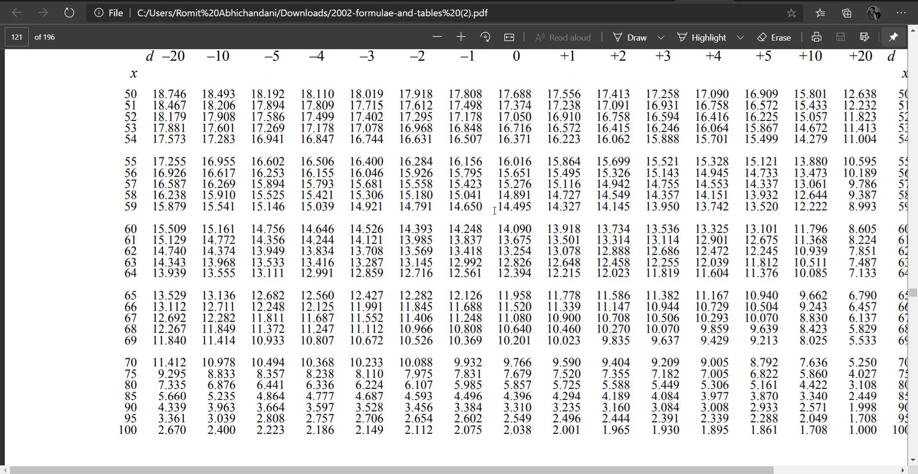
{"action": "scroll", "coordinate": [494, 210], "scroll_direction": "up", "scroll_amount": 15}
{"action": "key", "text": "alt+Tab"}
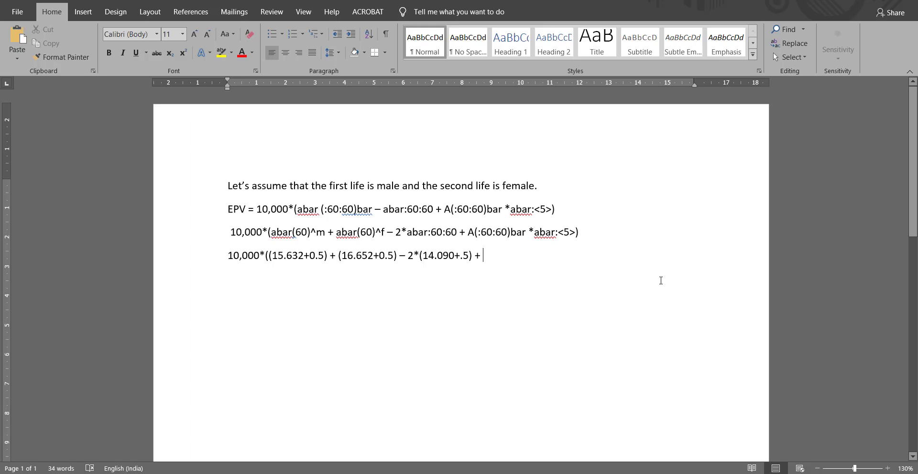
Step: Begin the A term with (1- ln(1.04)*(, replacing the word delta with ln(1.04)
{"action": "type", "text": "("}
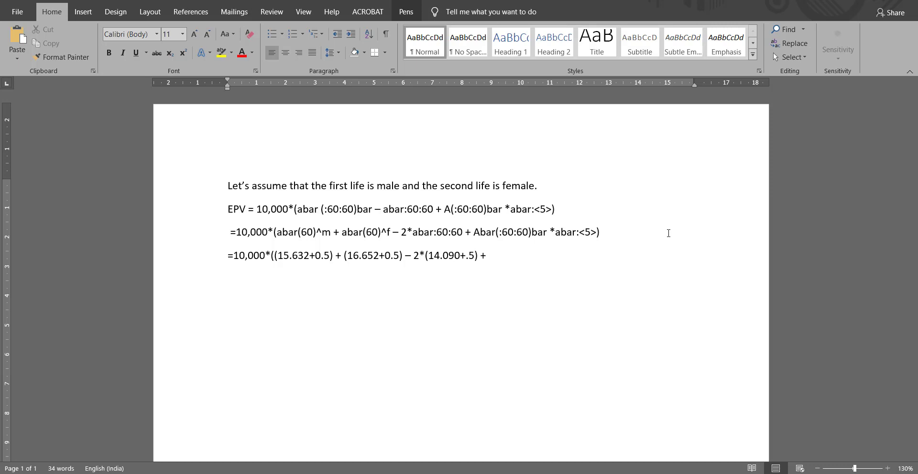
{"action": "type", "text": "(1"}
{"action": "type", "text": "- delta"}
{"action": "type", "text": "*"}
{"action": "key", "text": "BackSpace"}
{"action": "key", "text": "BackSpace"}
{"action": "key", "text": "BackSpace"}
{"action": "key", "text": "BackSpace"}
{"action": "key", "text": "BackSpace"}
{"action": "type", "text": "ln(1.04)"}
{"action": "key", "text": "Right"}
{"action": "type", "text": "("}
Step: Change the +0.5 to -0.5 in the 15.632, 16.652 and 14.090 terms
{"action": "key", "text": "BackSpace"}
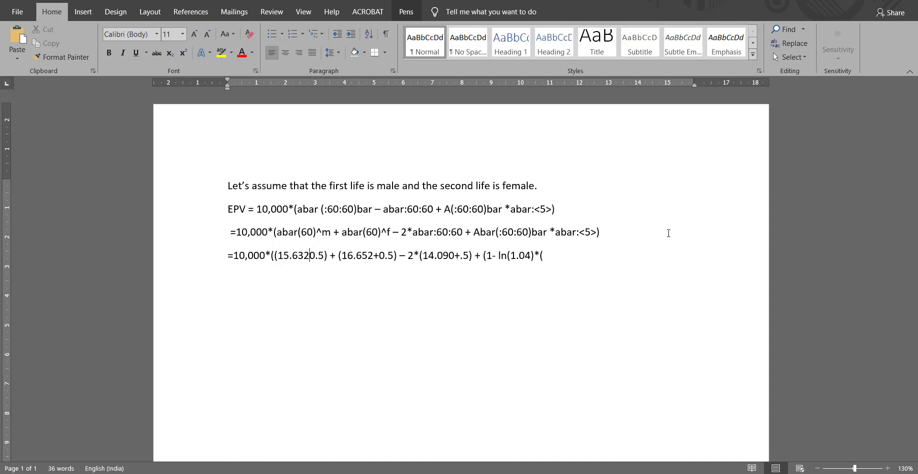
{"action": "type", "text": "-"}
{"action": "key", "text": "Right"}
{"action": "key", "text": "Right"}
{"action": "key", "text": "Right"}
{"action": "key", "text": "Right"}
{"action": "key", "text": "Right"}
{"action": "key", "text": "Right"}
{"action": "key", "text": "Right"}
{"action": "key", "text": "Right"}
{"action": "key", "text": "Right"}
{"action": "key", "text": "Right"}
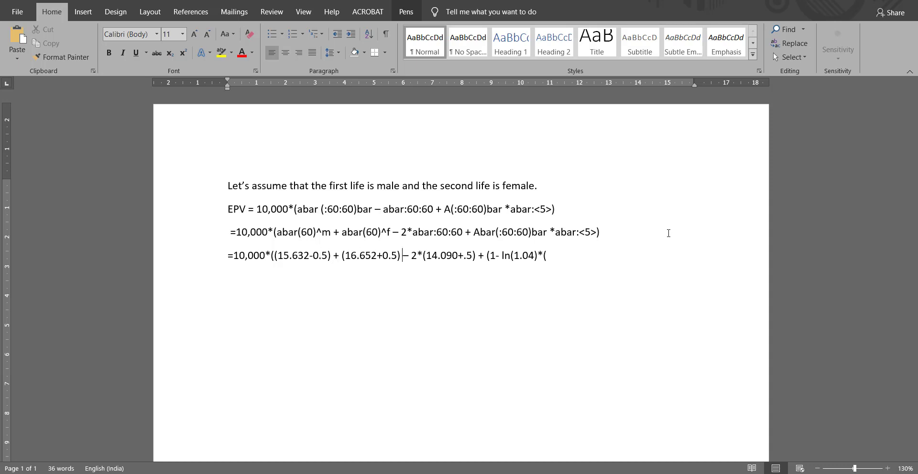
{"action": "key", "text": "BackSpace"}
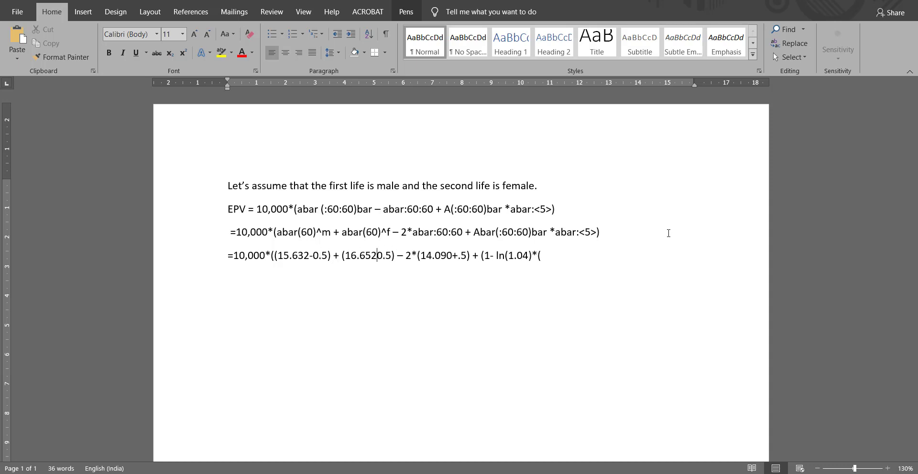
{"action": "type", "text": "-"}
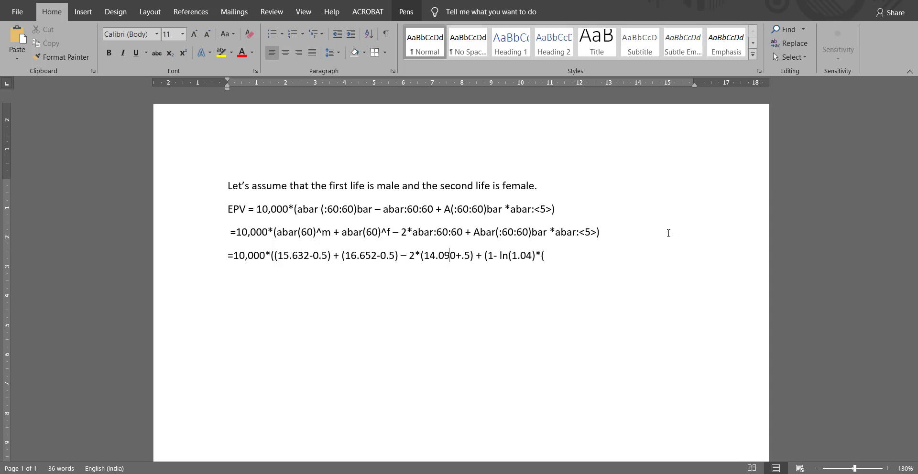
{"action": "key", "text": "BackSpace"}
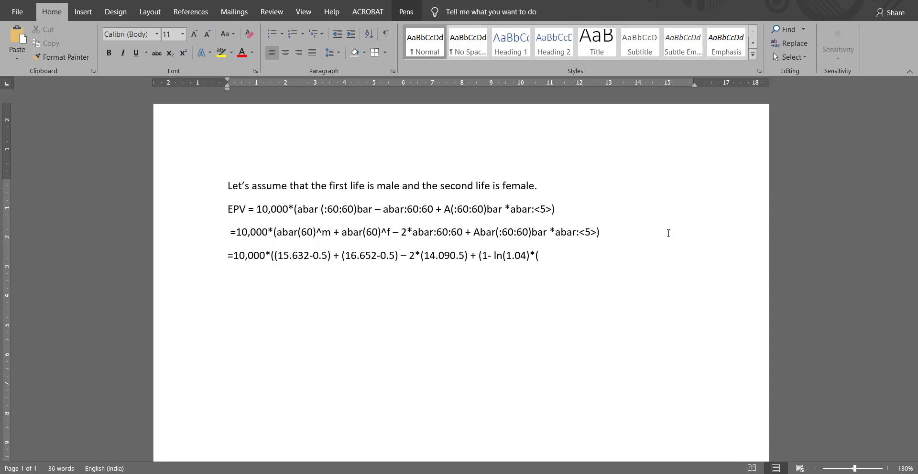
{"action": "type", "text": "-"}
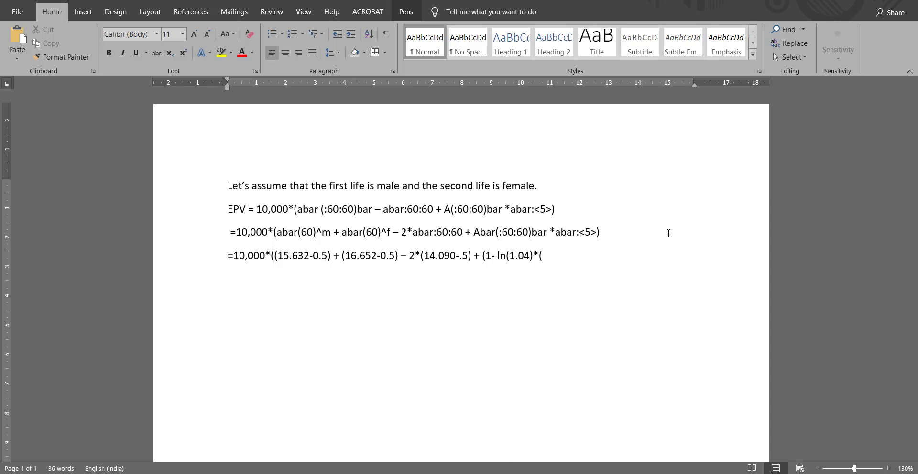
Step: Copy the 15.632-0.5 term to the end of the formula and follow it with +
{"action": "key", "text": "shift+Right"}
{"action": "key", "text": "shift+Right"}
{"action": "key", "text": "shift+Right"}
{"action": "key", "text": "shift+Right"}
{"action": "key", "text": "shift+Right"}
{"action": "key", "text": "shift+Right"}
{"action": "key", "text": "shift+Right"}
{"action": "key", "text": "shift+Right"}
{"action": "key", "text": "shift+Right"}
{"action": "key", "text": "shift+Right"}
{"action": "key", "text": "ctrl+c"}
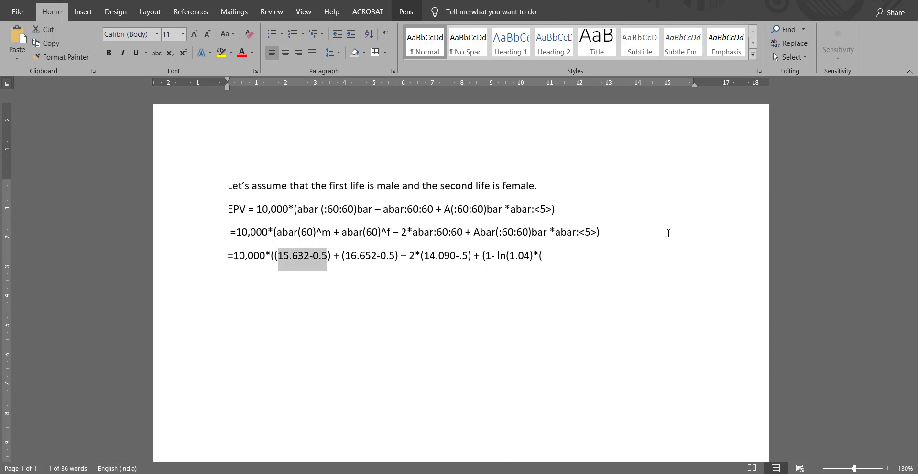
{"action": "key", "text": "Right"}
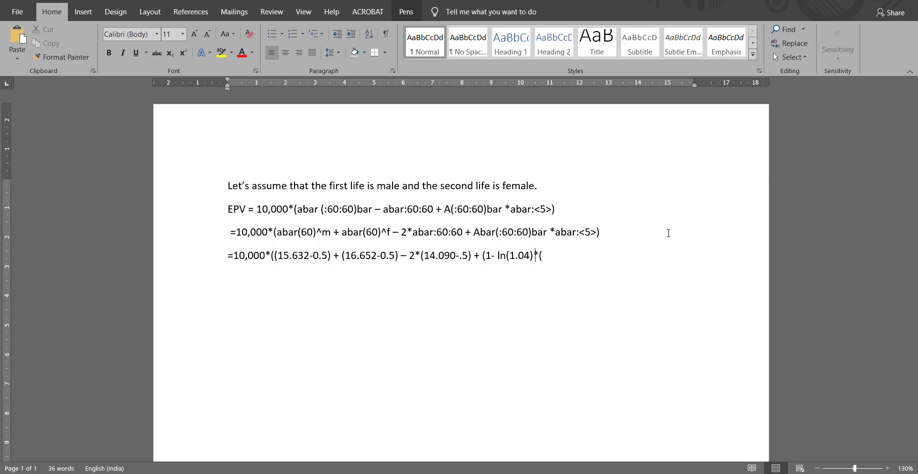
{"action": "key", "text": "Down"}
{"action": "key", "text": "BackSpace"}
{"action": "key", "text": "ctrl+v"}
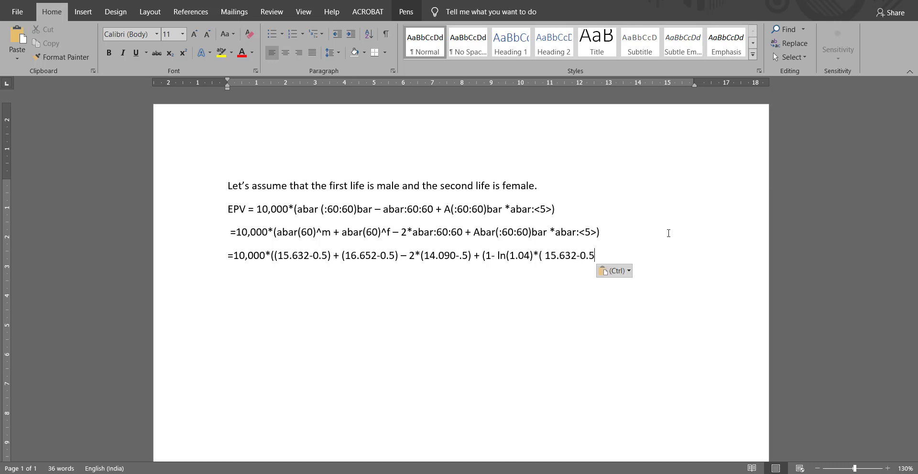
{"action": "key", "text": "Left"}
{"action": "type", "text": "+"}
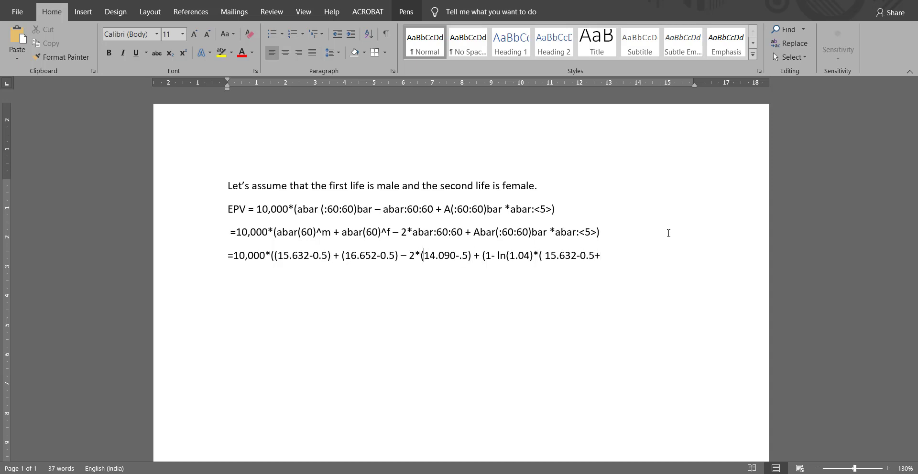
Step: Copy the 16.652-0.5 term after 15.632-0.5+ and add -(
{"action": "key", "text": "shift+Right"}
{"action": "key", "text": "shift+Right"}
{"action": "key", "text": "shift+Right"}
{"action": "key", "text": "shift+Right"}
{"action": "key", "text": "shift+Right"}
{"action": "key", "text": "shift+Right"}
{"action": "key", "text": "shift+Right"}
{"action": "key", "text": "shift+Right"}
{"action": "key", "text": "shift+Right"}
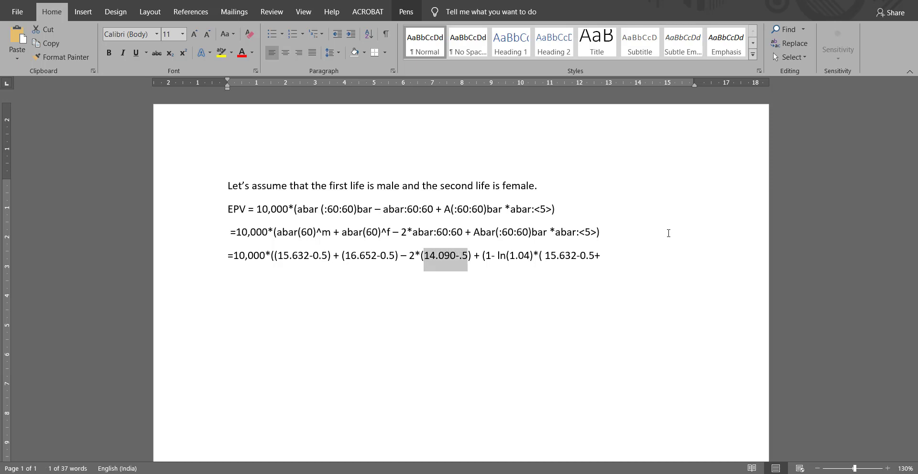
{"action": "key", "text": "Right"}
{"action": "key", "text": "Right"}
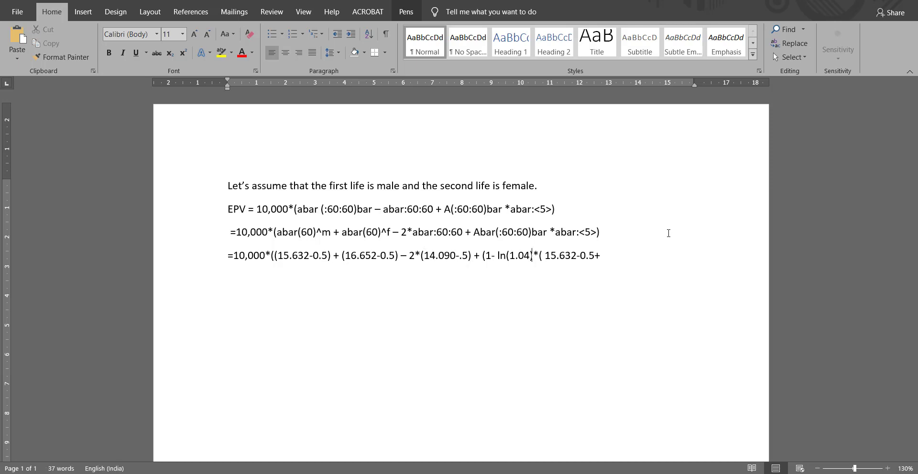
{"action": "key", "text": "End"}
{"action": "key", "text": "Left"}
{"action": "key", "text": "Left"}
{"action": "key", "text": "Left"}
{"action": "key", "text": "Left"}
{"action": "key", "text": "Left"}
{"action": "key", "text": "shift+Left"}
{"action": "key", "text": "shift+Left"}
{"action": "key", "text": "shift+Left"}
{"action": "key", "text": "shift+Left"}
{"action": "key", "text": "shift+Left"}
{"action": "key", "text": "shift+Left"}
{"action": "key", "text": "shift+Left"}
{"action": "key", "text": "shift+Left"}
{"action": "key", "text": "shift+Left"}
{"action": "key", "text": "shift+Left"}
{"action": "key", "text": "ctrl+c"}
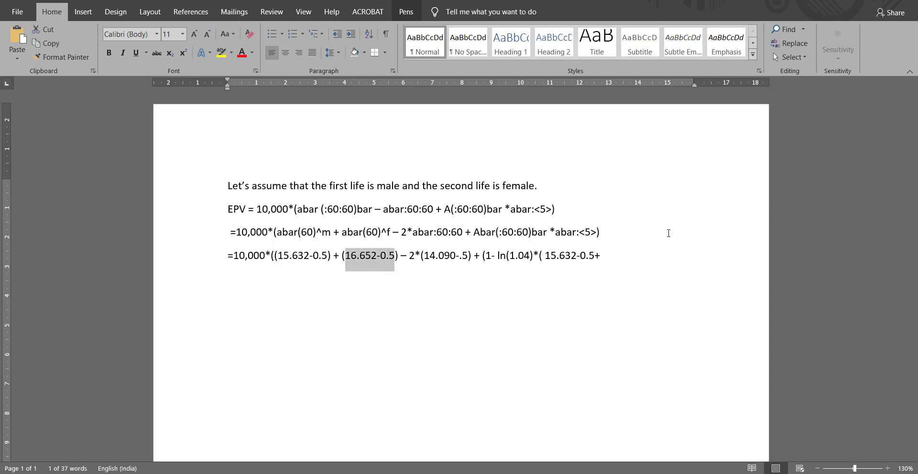
{"action": "key", "text": "Right"}
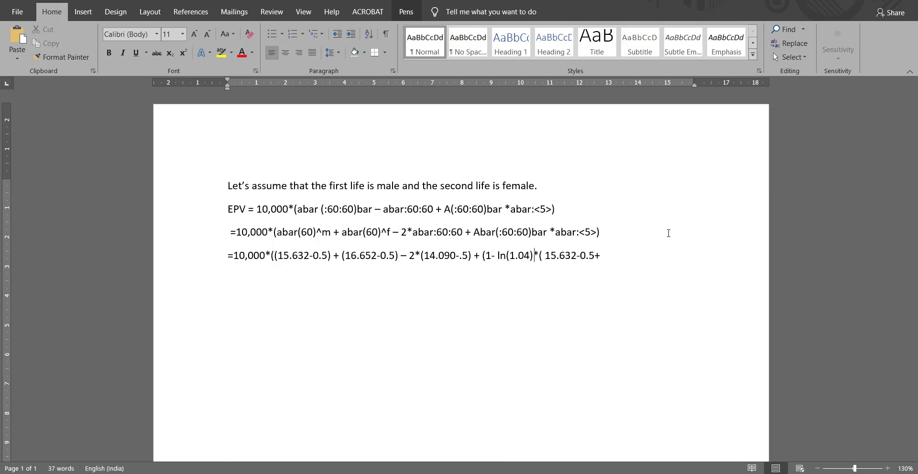
{"action": "key", "text": "ctrl+v"}
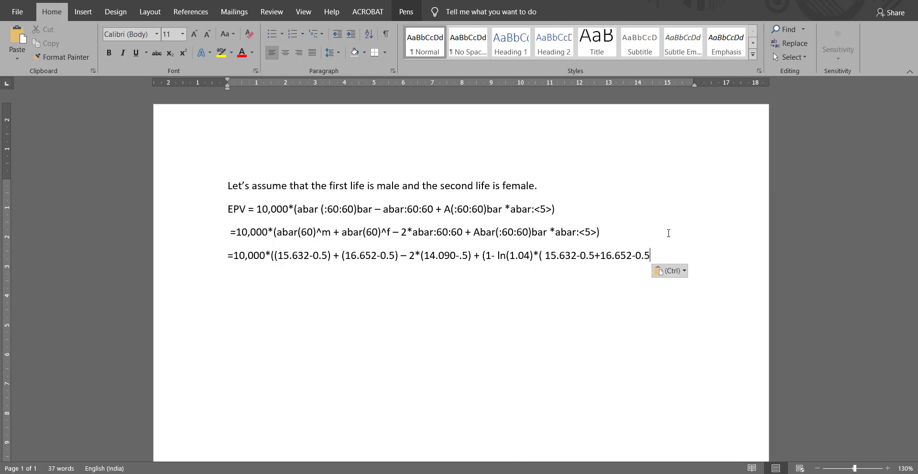
{"action": "type", "text": "-"}
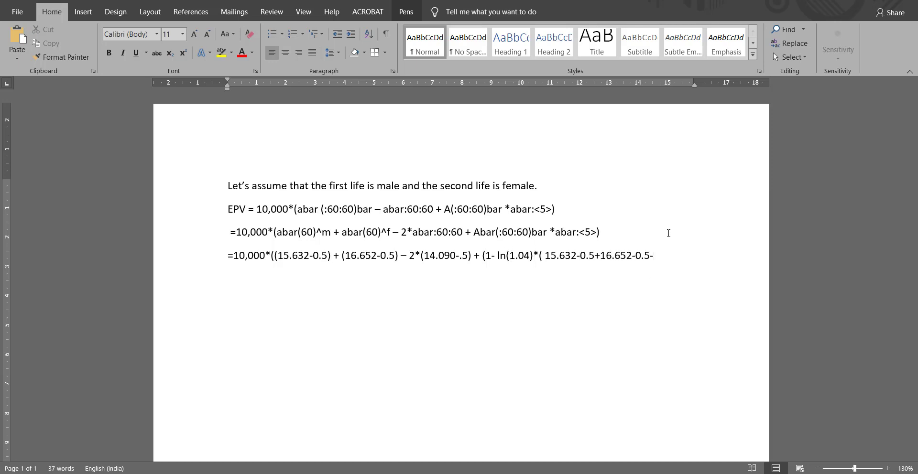
{"action": "type", "text": "("}
Step: Paste the (14.090-.5) term, close the bracket with ), and add an empty line below
{"action": "key", "text": "Left"}
{"action": "key", "text": "Left"}
{"action": "key", "text": "Left"}
{"action": "key", "text": "Left"}
{"action": "key", "text": "Left"}
{"action": "key", "text": "Left"}
{"action": "key", "text": "Left"}
{"action": "key", "text": "Left"}
{"action": "key", "text": "Left"}
{"action": "key", "text": "Left"}
{"action": "key", "text": "Left"}
{"action": "key", "text": "shift+Right"}
{"action": "key", "text": "shift+Right"}
{"action": "key", "text": "shift+Right"}
{"action": "key", "text": "shift+Right"}
{"action": "key", "text": "shift+Right"}
{"action": "key", "text": "shift+Right"}
{"action": "key", "text": "shift+Right"}
{"action": "key", "text": "shift+Right"}
{"action": "key", "text": "shift+Right"}
{"action": "key", "text": "shift+Right"}
{"action": "key", "text": "shift+Right"}
{"action": "key", "text": "ctrl+c"}
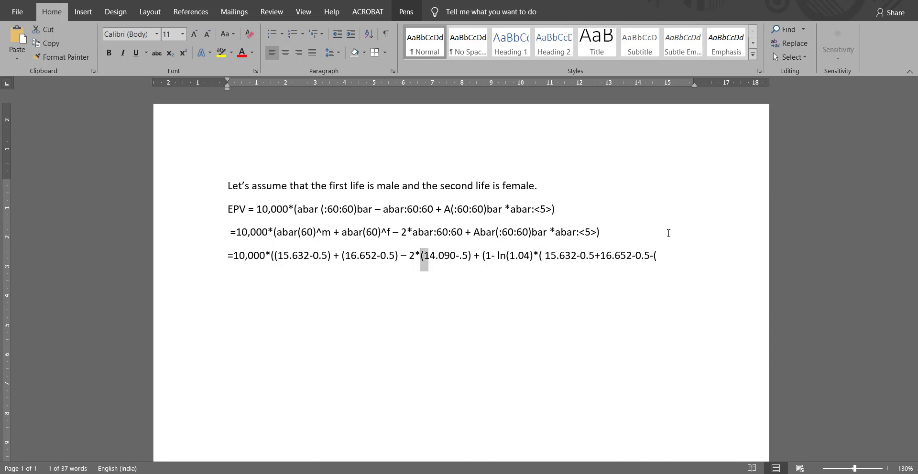
{"action": "key", "text": "Right"}
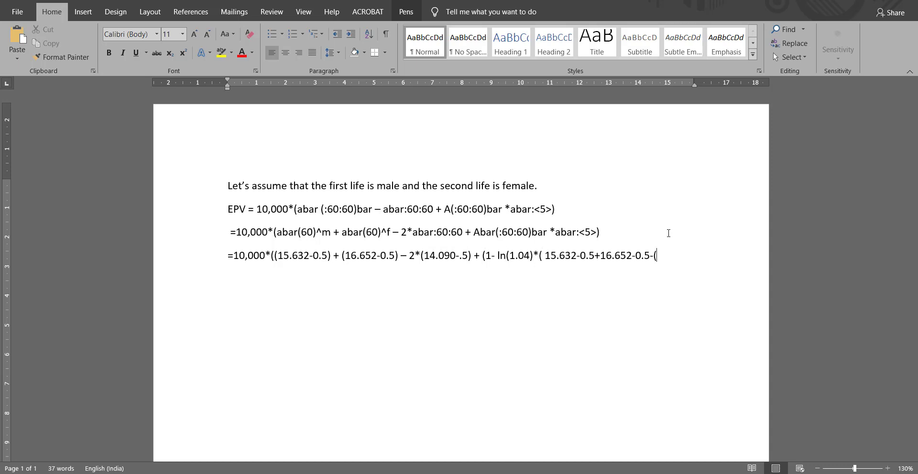
{"action": "key", "text": "ctrl+v"}
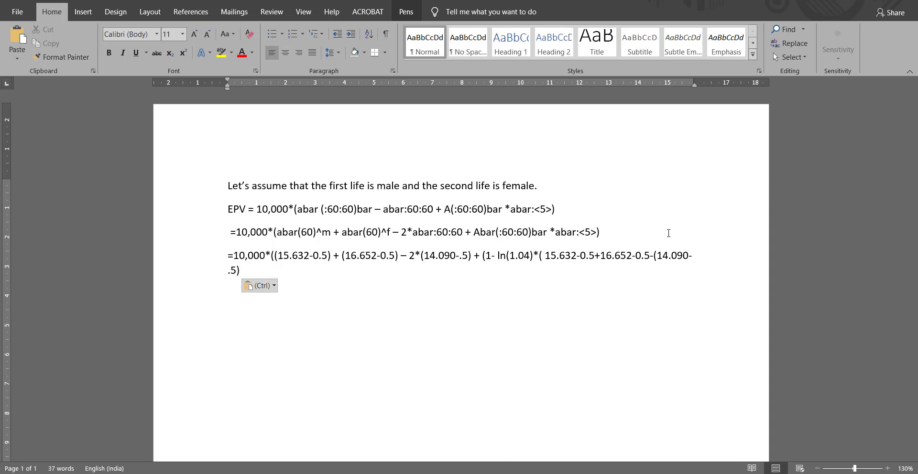
{"action": "type", "text": ")"}
{"action": "key", "text": "Return"}
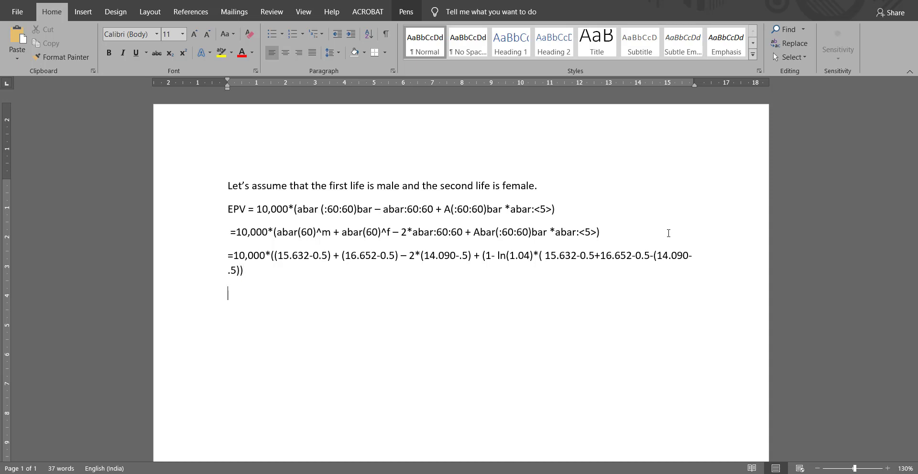
{"action": "key", "text": "Up"}
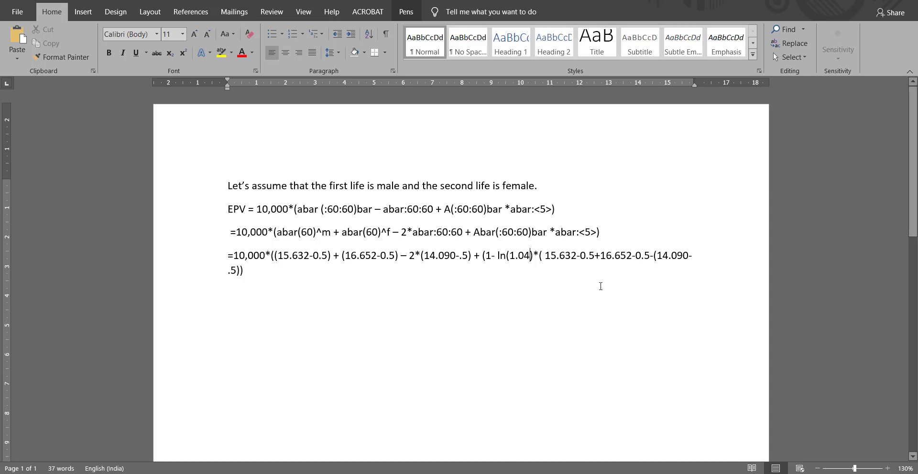
Step: Append the 5-year certain factor *(1-1.04^-5)/ln(1.04) and close the remaining brackets
{"action": "left_click", "coordinate": [530, 255]}
{"action": "left_click", "coordinate": [245, 273]}
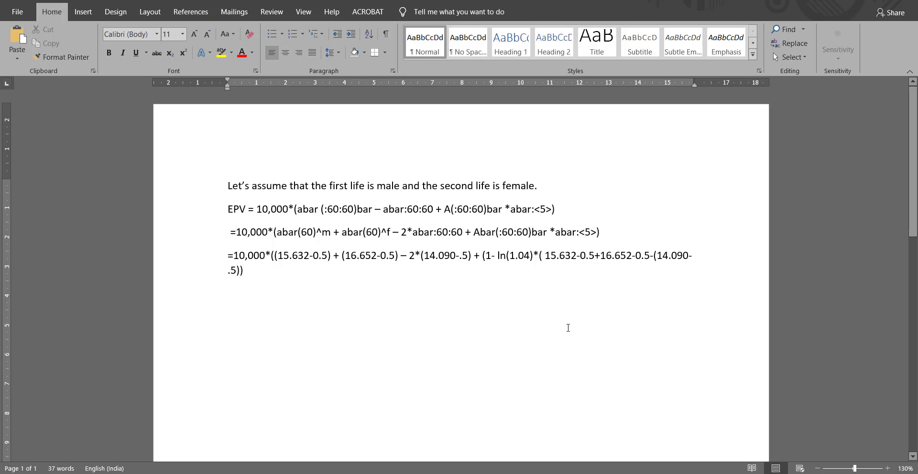
{"action": "type", "text": "*(1"}
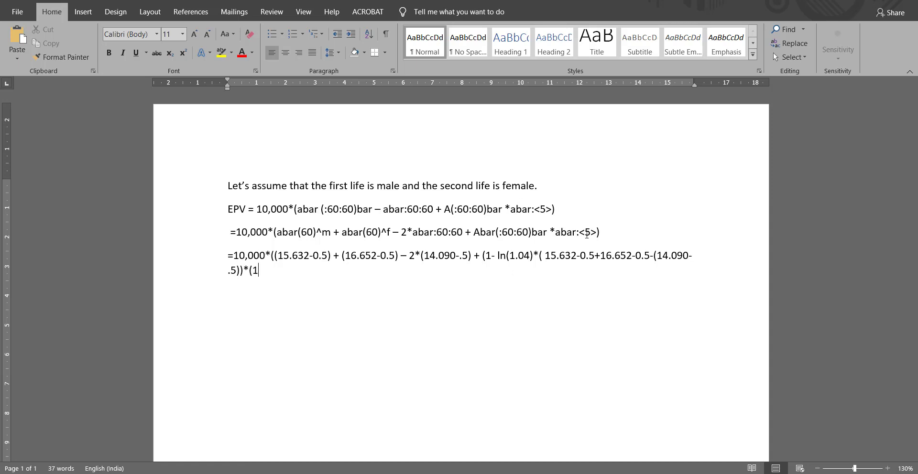
{"action": "type", "text": "-(1.04"}
{"action": "key", "text": "BackSpace"}
{"action": "key", "text": "Right"}
{"action": "type", "text": "^-5)/ln(1.04"}
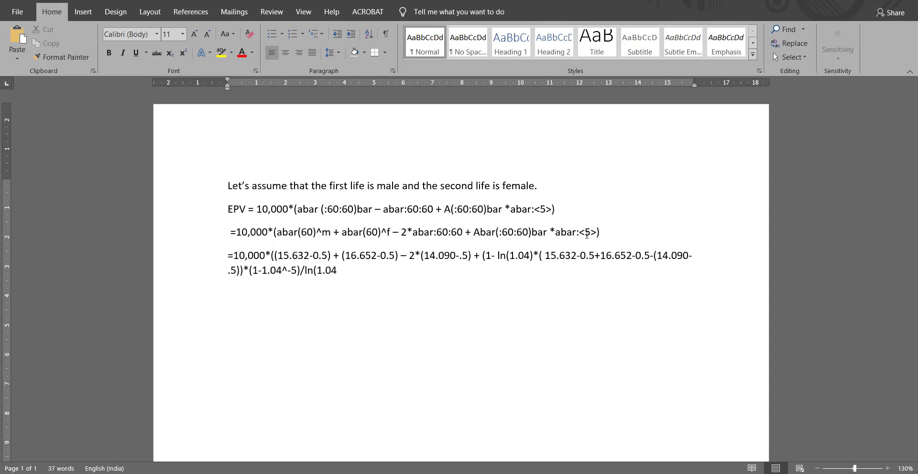
{"action": "type", "text": "))"}
{"action": "key", "text": "Right"}
{"action": "key", "text": "Right"}
{"action": "key", "text": "Right"}
{"action": "key", "text": "Right"}
{"action": "key", "text": "Right"}
{"action": "key", "text": "Right"}
{"action": "key", "text": "Right"}
{"action": "key", "text": "Right"}
{"action": "key", "text": "Right"}
{"action": "key", "text": "Right"}
{"action": "key", "text": "Right"}
{"action": "key", "text": "Right"}
{"action": "key", "text": "Right"}
{"action": "key", "text": "Right"}
{"action": "key", "text": "Right"}
{"action": "key", "text": "Right"}
{"action": "key", "text": "Right"}
{"action": "key", "text": "Right"}
{"action": "key", "text": "Right"}
{"action": "key", "text": "Right"}
{"action": "key", "text": "Right"}
{"action": "key", "text": "Right"}
{"action": "key", "text": "Right"}
{"action": "key", "text": "Right"}
{"action": "key", "text": "Down"}
{"action": "key", "text": "Left"}
{"action": "type", "text": ")"}
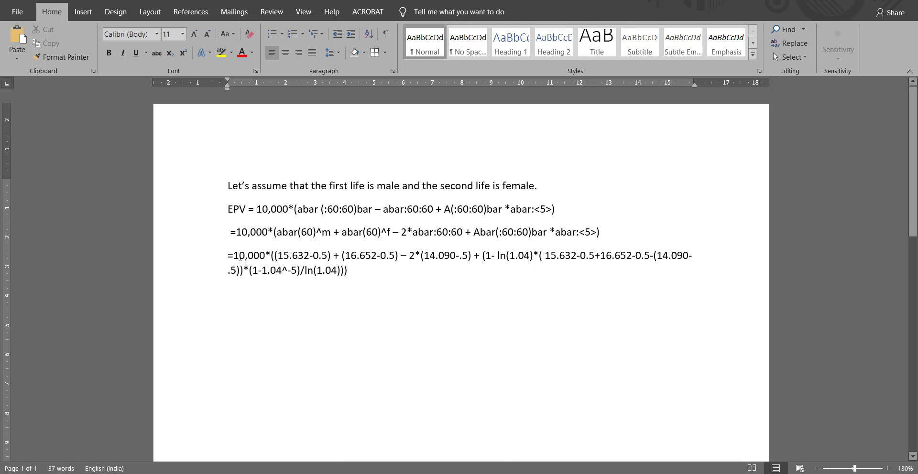
Step: Replace the en dash before 2*(14.090-.5) with a plain hyphen minus
{"action": "left_click", "coordinate": [233, 256]}
{"action": "triple_click", "coordinate": [354, 274]}
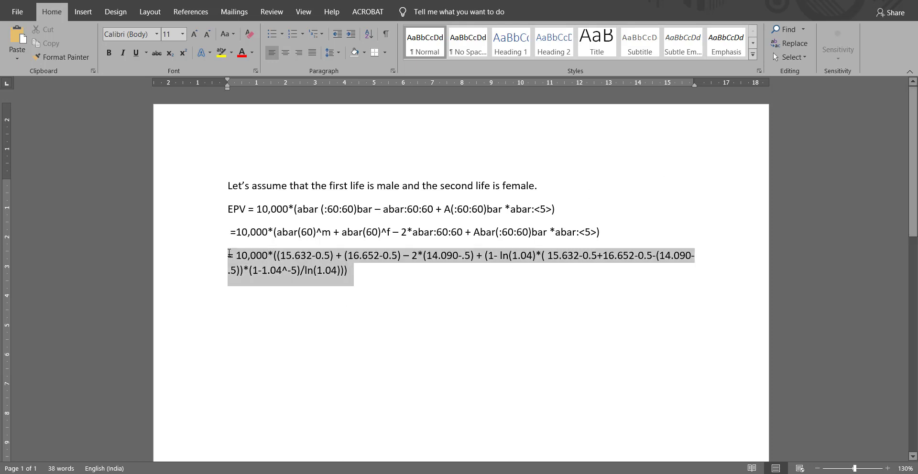
{"action": "left_click", "coordinate": [465, 319]}
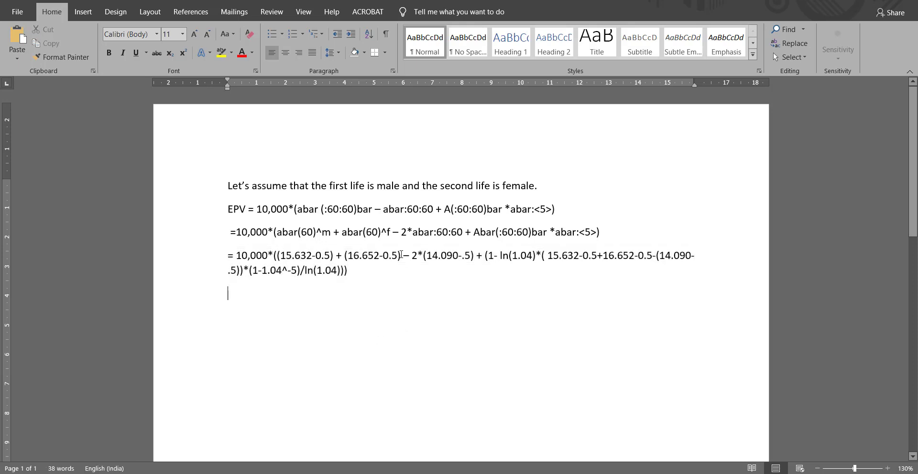
{"action": "left_click", "coordinate": [411, 256]}
{"action": "key", "text": "BackSpace"}
{"action": "key", "text": "BackSpace"}
{"action": "key", "text": "BackSpace"}
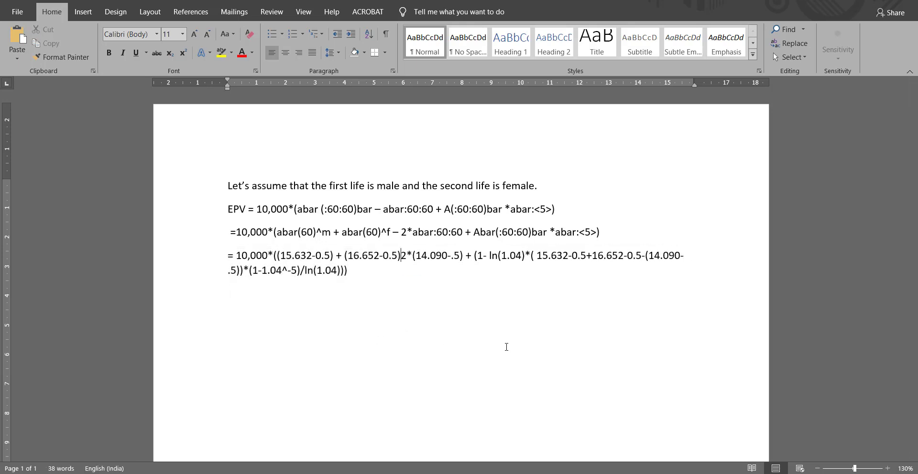
{"action": "type", "text": "-"}
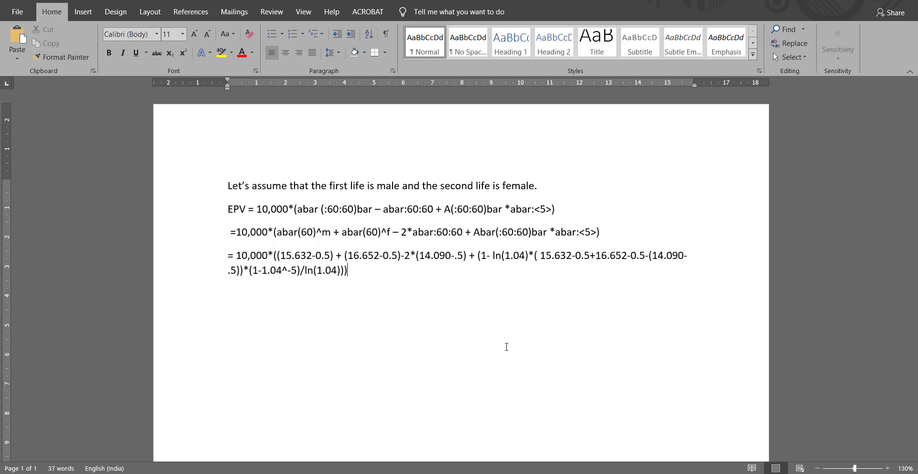
Step: Select the whole numeric EPV expression back to the equals sign and bring up Excel
{"action": "key", "text": "Left"}
{"action": "key", "text": "End"}
{"action": "key", "text": "shift+Left"}
{"action": "key", "text": "shift+Left"}
{"action": "key", "text": "shift+Left"}
{"action": "key", "text": "shift+Left"}
{"action": "key", "text": "shift+Left"}
{"action": "key", "text": "shift+Left"}
{"action": "key", "text": "shift+Left"}
{"action": "key", "text": "shift+Left"}
{"action": "key", "text": "shift+Left"}
{"action": "key", "text": "shift+Left"}
{"action": "key", "text": "shift+Left"}
{"action": "key", "text": "shift+Left"}
{"action": "key", "text": "shift+Left"}
{"action": "key", "text": "shift+Left"}
{"action": "key", "text": "shift+Left"}
{"action": "key", "text": "shift+Left"}
{"action": "key", "text": "shift+Left"}
{"action": "key", "text": "shift+Left"}
{"action": "key", "text": "shift+Left"}
{"action": "key", "text": "shift+Left"}
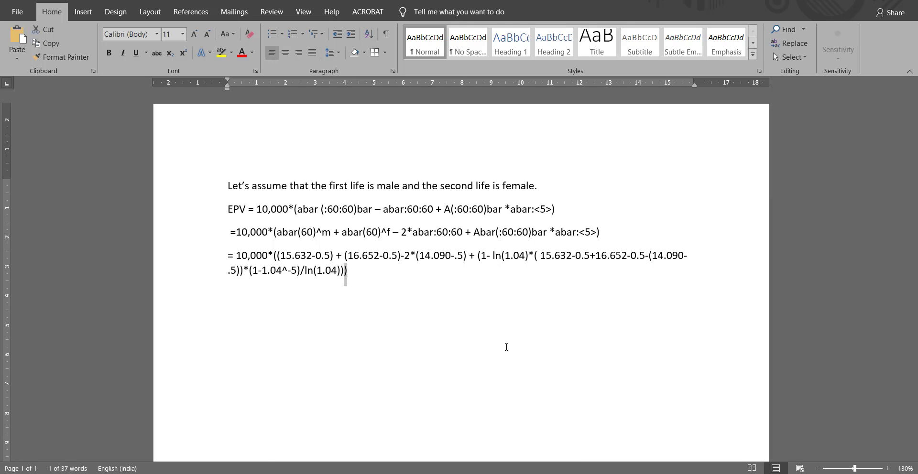
{"action": "key", "text": "shift+Left"}
{"action": "key", "text": "shift+Left"}
{"action": "key", "text": "shift+Left"}
{"action": "key", "text": "shift+Left"}
{"action": "key", "text": "shift+Left"}
{"action": "key", "text": "shift+Left"}
{"action": "key", "text": "shift+Left"}
{"action": "key", "text": "shift+Left"}
{"action": "key", "text": "shift+Left"}
{"action": "key", "text": "shift+Left"}
{"action": "key", "text": "shift+Left"}
{"action": "key", "text": "shift+Left"}
{"action": "key", "text": "shift+Left"}
{"action": "key", "text": "shift+Left"}
{"action": "key", "text": "shift+Left"}
{"action": "key", "text": "shift+Left"}
{"action": "key", "text": "shift+Left"}
{"action": "key", "text": "shift+Left"}
{"action": "key", "text": "shift+Left"}
{"action": "key", "text": "shift+Left"}
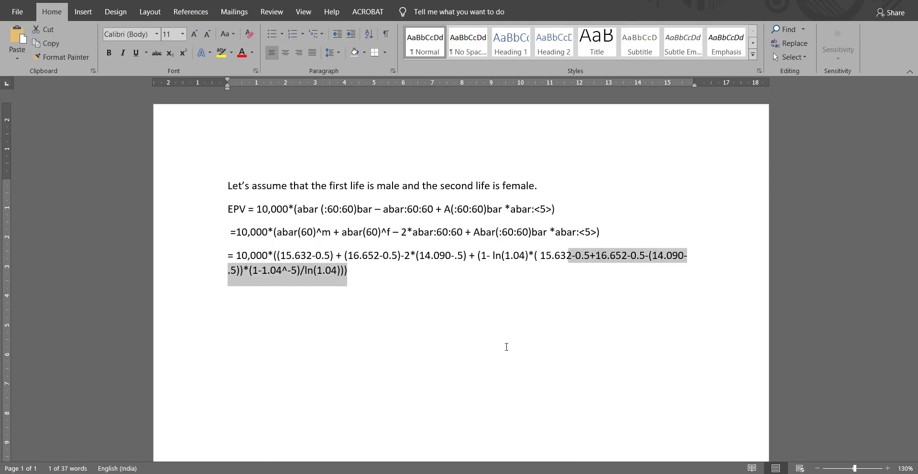
{"action": "key", "text": "shift+Left"}
{"action": "key", "text": "shift+Left"}
{"action": "key", "text": "shift+Left"}
{"action": "key", "text": "shift+Left"}
{"action": "key", "text": "shift+Left"}
{"action": "key", "text": "shift+Left"}
{"action": "key", "text": "shift+Left"}
{"action": "key", "text": "shift+Left"}
{"action": "key", "text": "shift+Left"}
{"action": "key", "text": "shift+Left"}
{"action": "key", "text": "shift+Left"}
{"action": "key", "text": "shift+Left"}
{"action": "key", "text": "shift+Left"}
{"action": "key", "text": "shift+Left"}
{"action": "key", "text": "shift+Left"}
{"action": "key", "text": "shift+Left"}
{"action": "key", "text": "shift+Left"}
{"action": "key", "text": "shift+Left"}
{"action": "key", "text": "shift+Left"}
{"action": "key", "text": "shift+Left"}
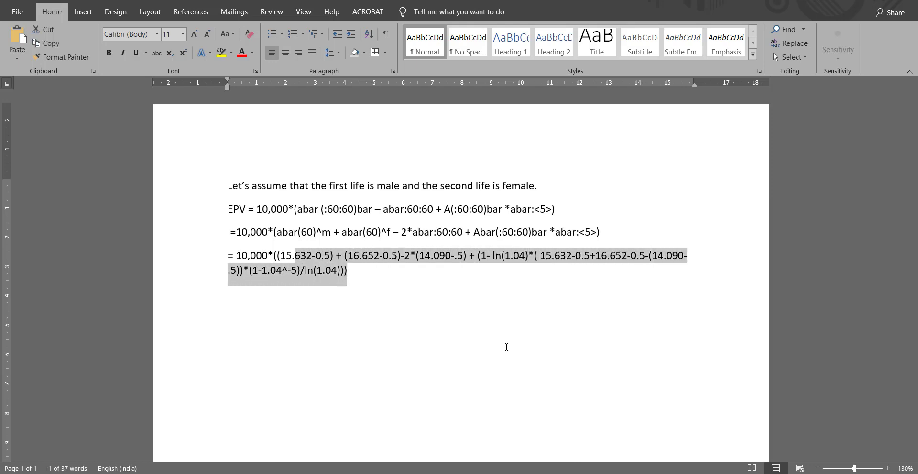
{"action": "key", "text": "shift+Left"}
{"action": "key", "text": "shift+Left"}
{"action": "key", "text": "ctrl+c"}
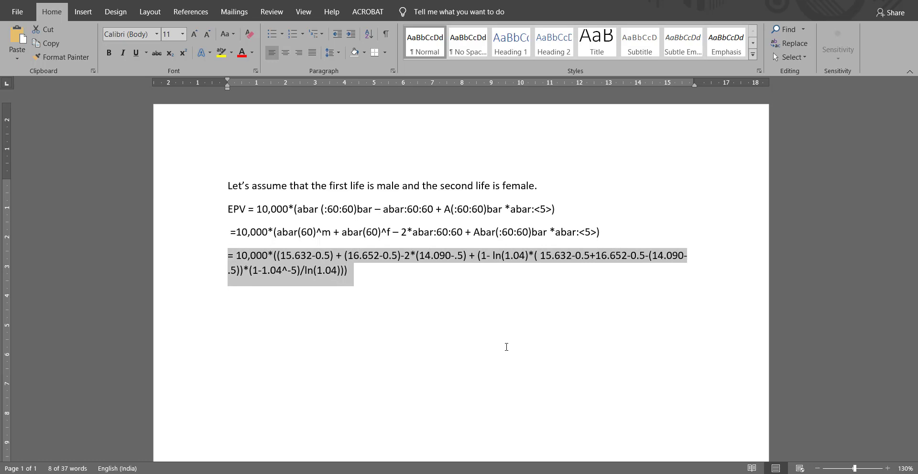
{"action": "key", "text": "alt+Tab"}
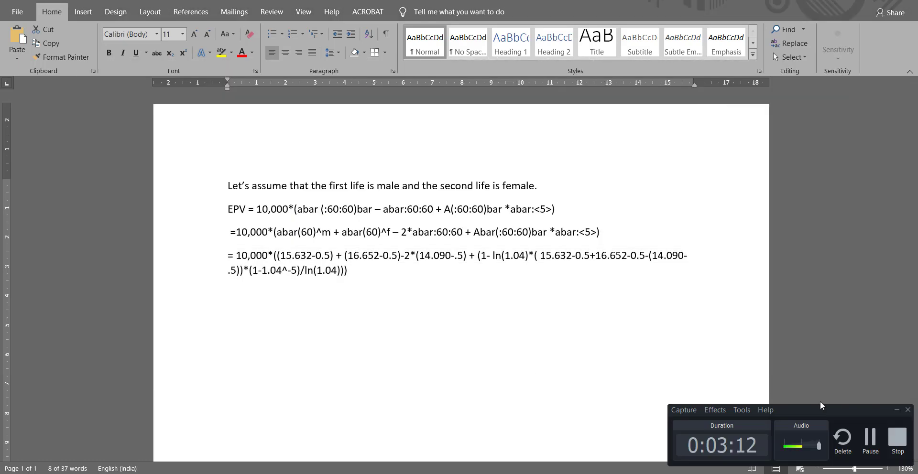
{"action": "key", "text": "alt+Tab"}
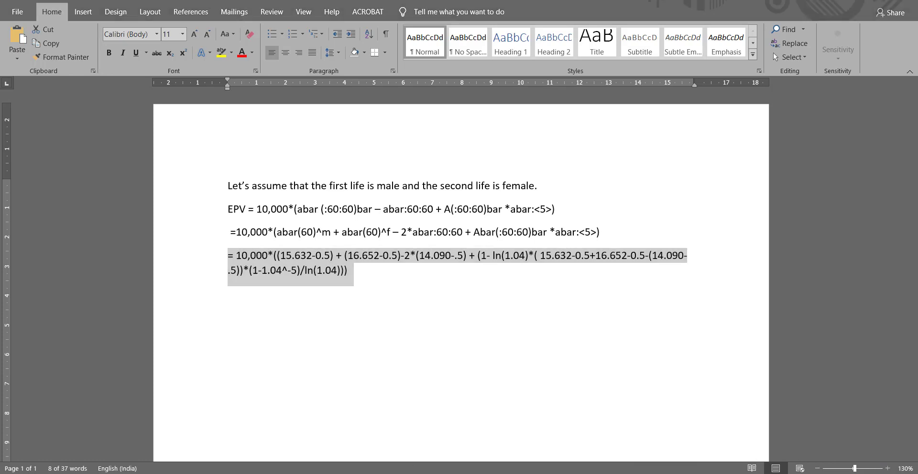
{"action": "key", "text": "alt+Tab"}
Step: Paste the EPV expression as a formula in D61, accepting Excel's correction to get 19531.8
{"action": "left_click", "coordinate": [225, 373]}
{"action": "type", "text": "="}
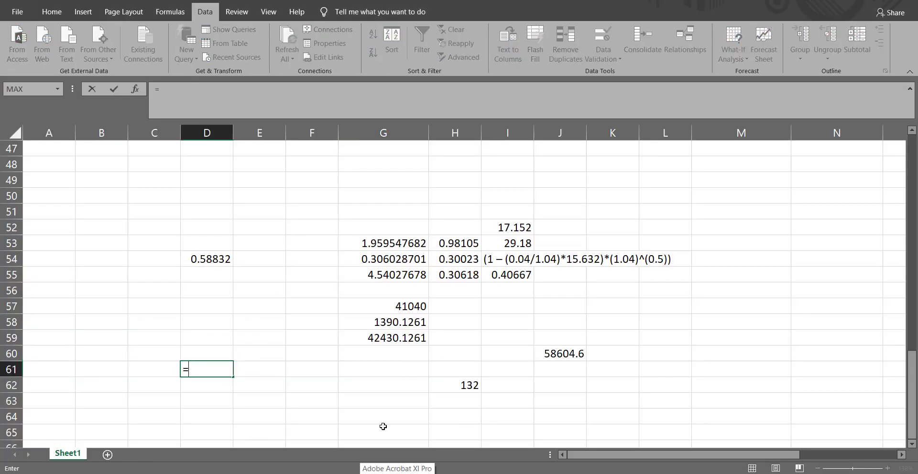
{"action": "key", "text": "ctrl+v"}
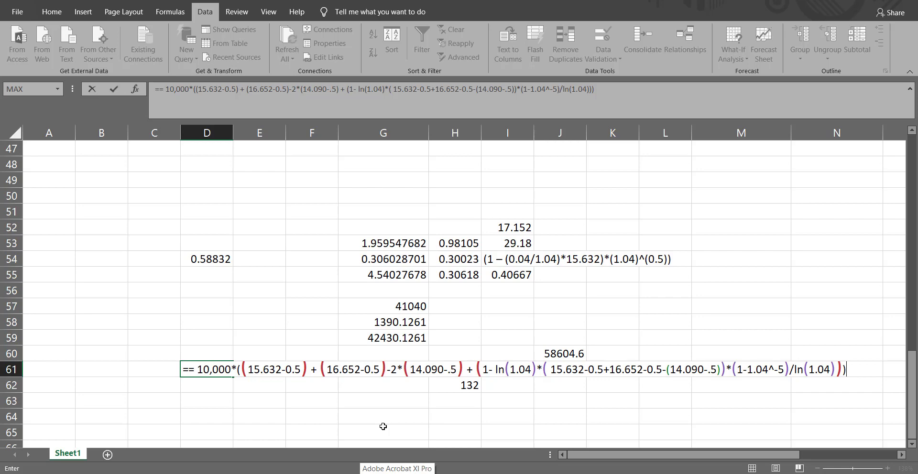
{"action": "key", "text": "Return"}
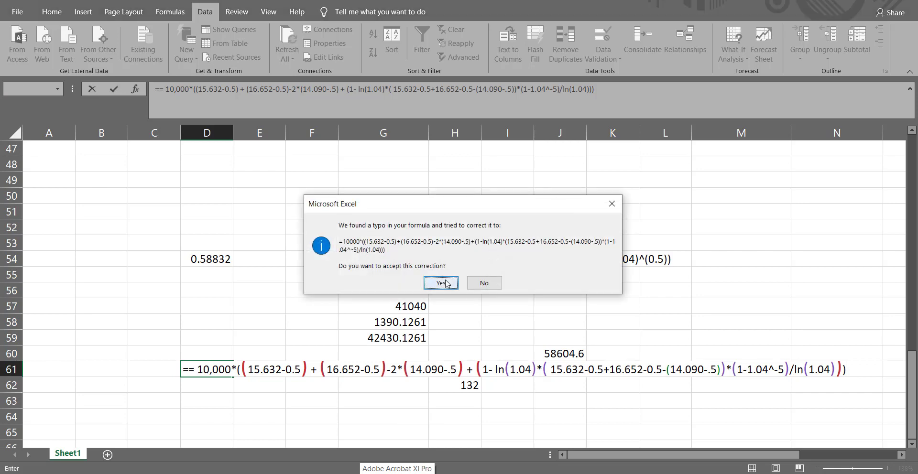
{"action": "left_click", "coordinate": [449, 281]}
{"action": "left_click", "coordinate": [213, 372]}
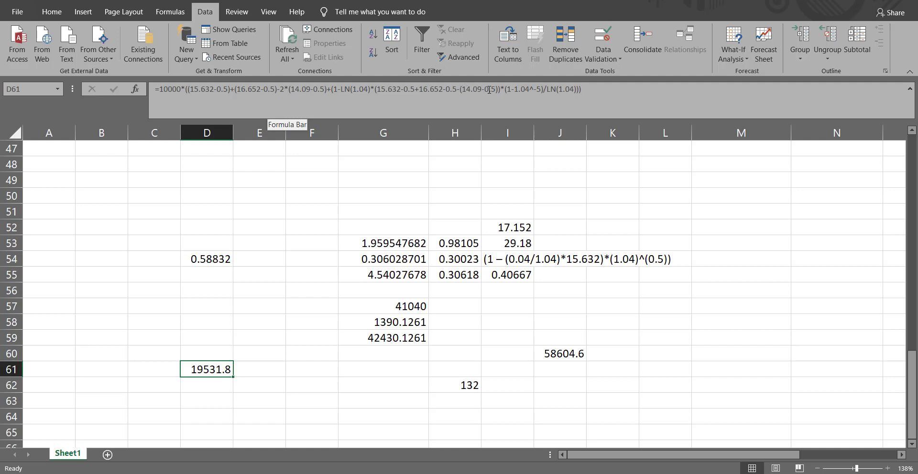
{"action": "left_click", "coordinate": [499, 90]}
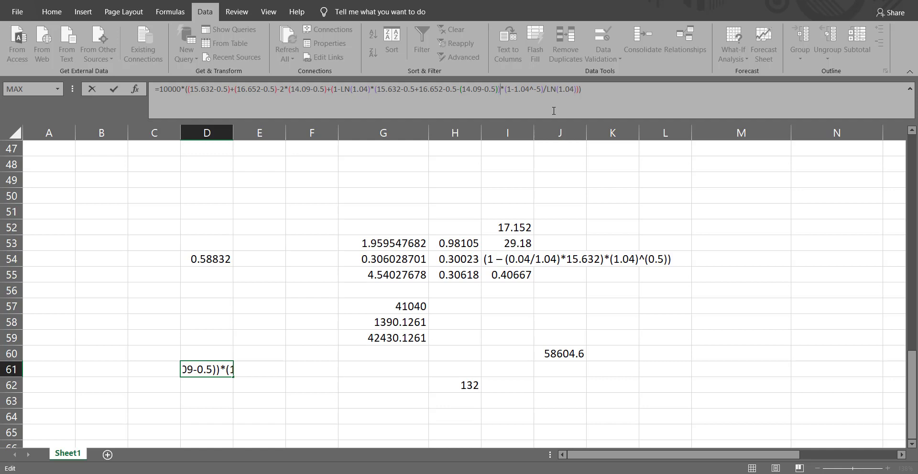
Step: Add the missing closing parenthesis to D61's EPV formula and accept the correction, giving 54934.6
{"action": "type", "text": ")"}
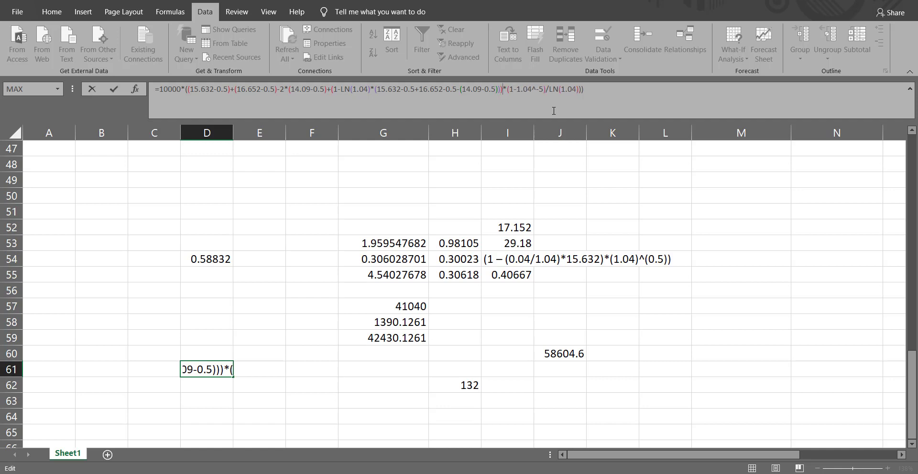
{"action": "key", "text": "Right"}
{"action": "key", "text": "Right"}
{"action": "key", "text": "Right"}
{"action": "key", "text": "Right"}
{"action": "key", "text": "Right"}
{"action": "key", "text": "Right"}
{"action": "key", "text": "Right"}
{"action": "key", "text": "Right"}
{"action": "key", "text": "Right"}
{"action": "key", "text": "Right"}
{"action": "key", "text": "Return"}
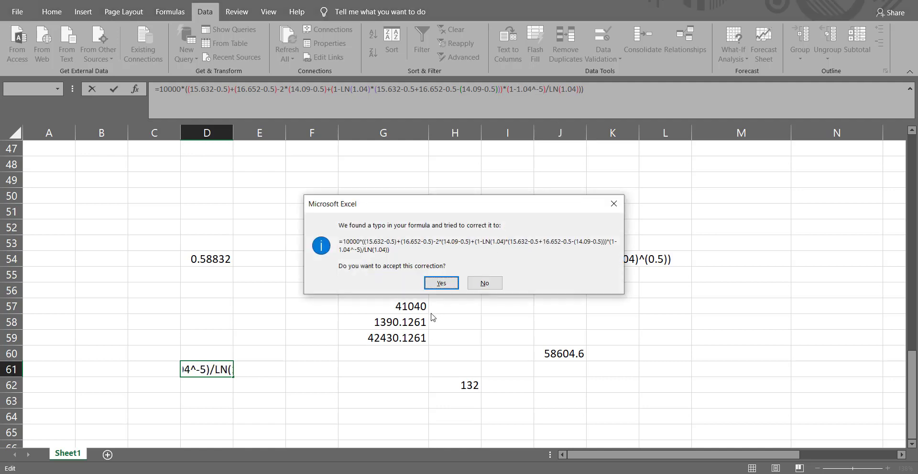
{"action": "left_click", "coordinate": [441, 283]}
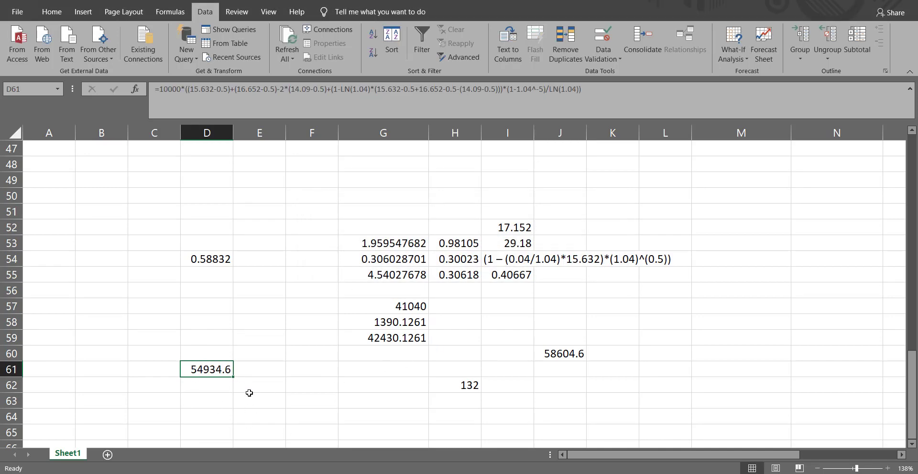
Step: Copy D61's result and select the last formula paragraph in the Word working document
{"action": "key", "text": "ctrl+c"}
{"action": "key", "text": "alt+Tab"}
{"action": "triple_click", "coordinate": [399, 277]}
Step: Add a new line reading '= 54934.55' below the long EPV formula, pasted from Excel
{"action": "left_click", "coordinate": [410, 300]}
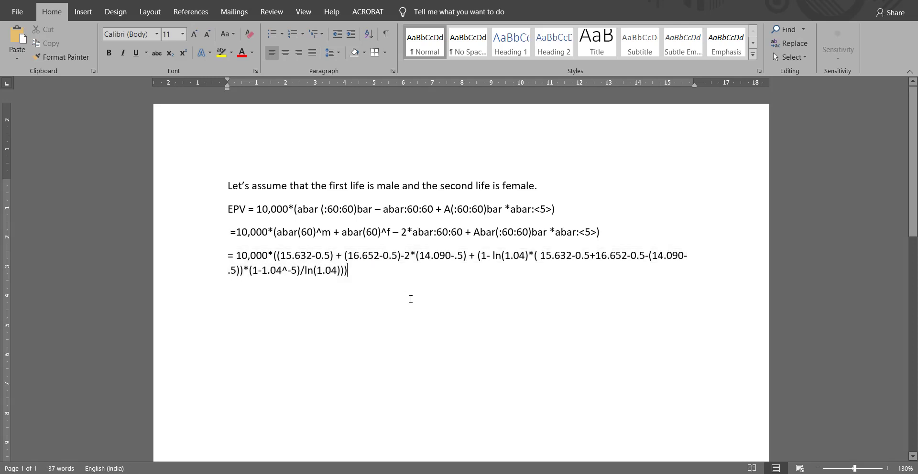
{"action": "key", "text": "Return"}
{"action": "type", "text": "="}
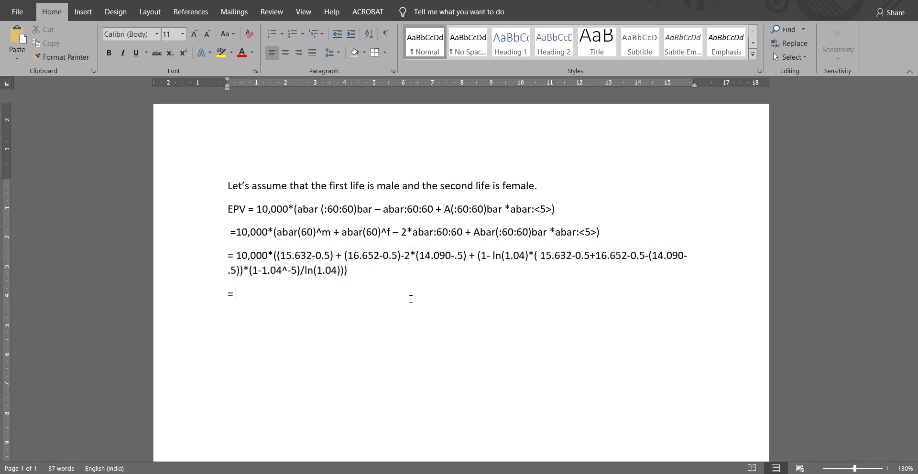
{"action": "key", "text": "ctrl+v"}
{"action": "key", "text": "Return"}
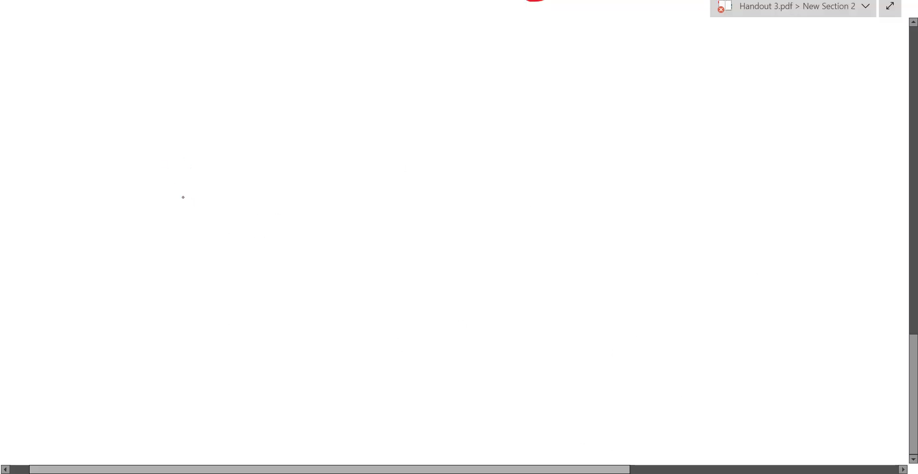
Step: Handwrite an underlined 'Ref:' in red ink on the OneNote page
{"action": "mouse_move", "coordinate": [175, 198]}
{"action": "left_mouse_down"}
{"action": "mouse_move", "coordinate": [177, 178]}
{"action": "mouse_move", "coordinate": [203, 199]}
{"action": "left_mouse_up"}
{"action": "mouse_move", "coordinate": [215, 183]}
{"action": "left_mouse_down"}
{"action": "mouse_move", "coordinate": [222, 200]}
{"action": "mouse_move", "coordinate": [208, 192]}
{"action": "left_mouse_up"}
{"action": "left_click_drag", "start_coordinate": [242, 152], "coordinate": [231, 210]}
{"action": "left_click_drag", "start_coordinate": [228, 189], "coordinate": [261, 182]}
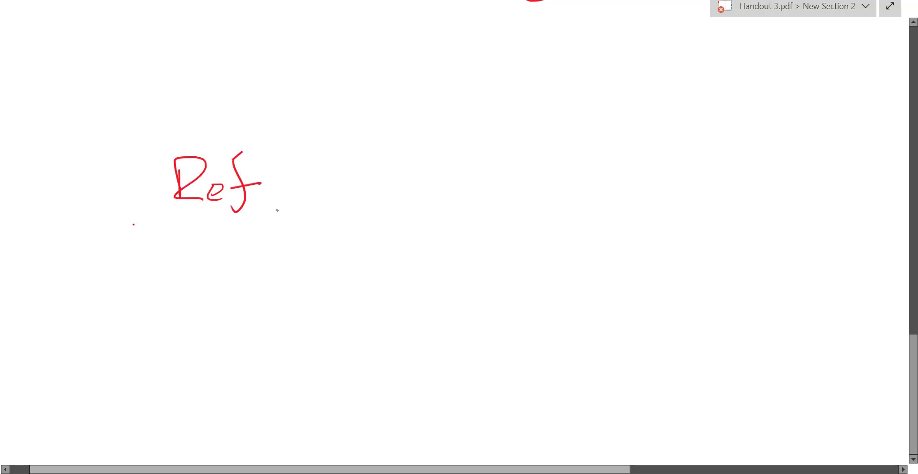
{"action": "left_click_drag", "start_coordinate": [133, 224], "coordinate": [280, 209]}
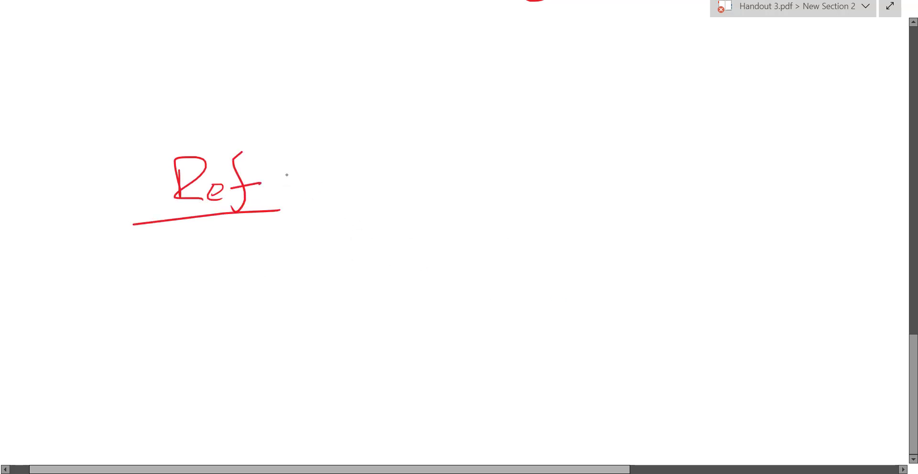
{"action": "left_click", "coordinate": [302, 181]}
{"action": "left_click", "coordinate": [303, 195]}
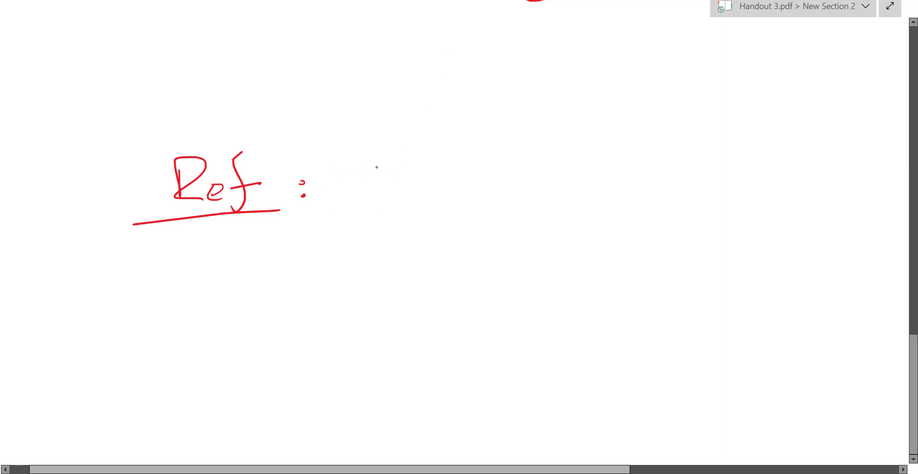
Step: Handwrite the term Ā60:60, with overbars, after 'Ref:'
{"action": "mouse_move", "coordinate": [376, 193]}
{"action": "left_mouse_down"}
{"action": "mouse_move", "coordinate": [400, 191]}
{"action": "mouse_move", "coordinate": [406, 176]}
{"action": "left_mouse_up"}
{"action": "left_click_drag", "start_coordinate": [363, 148], "coordinate": [417, 143]}
{"action": "mouse_move", "coordinate": [420, 187]}
{"action": "left_mouse_down"}
{"action": "mouse_move", "coordinate": [415, 198]}
{"action": "mouse_move", "coordinate": [496, 192]}
{"action": "left_mouse_up"}
{"action": "left_click", "coordinate": [450, 194]}
{"action": "left_click", "coordinate": [449, 203]}
{"action": "mouse_move", "coordinate": [419, 180]}
{"action": "left_mouse_down"}
{"action": "mouse_move", "coordinate": [484, 177]}
{"action": "mouse_move", "coordinate": [520, 181]}
{"action": "mouse_move", "coordinate": [526, 192]}
{"action": "mouse_move", "coordinate": [529, 174]}
{"action": "left_mouse_up"}
Step: Continue the formula with '= 1 − δ[ā60:60]' in handwriting
{"action": "left_click_drag", "start_coordinate": [511, 185], "coordinate": [572, 190]}
{"action": "left_click_drag", "start_coordinate": [582, 181], "coordinate": [601, 180]}
{"action": "mouse_move", "coordinate": [639, 158]}
{"action": "left_mouse_down"}
{"action": "mouse_move", "coordinate": [646, 184]}
{"action": "mouse_move", "coordinate": [633, 182]}
{"action": "left_mouse_up"}
{"action": "mouse_move", "coordinate": [680, 150]}
{"action": "left_mouse_down"}
{"action": "mouse_move", "coordinate": [688, 196]}
{"action": "mouse_move", "coordinate": [724, 182]}
{"action": "mouse_move", "coordinate": [699, 157]}
{"action": "mouse_move", "coordinate": [726, 156]}
{"action": "mouse_move", "coordinate": [737, 192]}
{"action": "mouse_move", "coordinate": [793, 196]}
{"action": "left_mouse_up"}
{"action": "left_click_drag", "start_coordinate": [744, 180], "coordinate": [798, 179]}
{"action": "left_click_drag", "start_coordinate": [806, 143], "coordinate": [837, 214]}
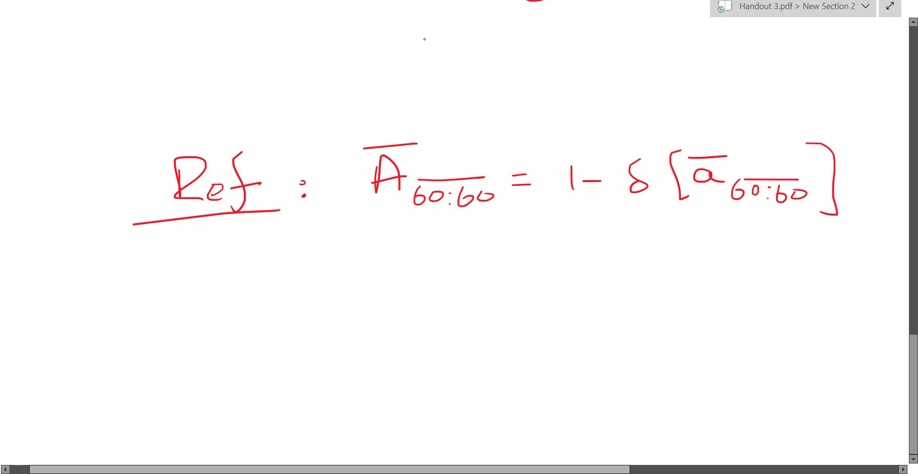
Step: Annotate the bracketed term with a brace labelled S+b−J, then stop inking
{"action": "left_click_drag", "start_coordinate": [700, 133], "coordinate": [801, 140]}
{"action": "mouse_move", "coordinate": [707, 86]}
{"action": "left_mouse_down"}
{"action": "mouse_move", "coordinate": [694, 87]}
{"action": "mouse_move", "coordinate": [693, 110]}
{"action": "left_mouse_up"}
{"action": "mouse_move", "coordinate": [711, 99]}
{"action": "left_mouse_down"}
{"action": "mouse_move", "coordinate": [732, 97]}
{"action": "mouse_move", "coordinate": [725, 105]}
{"action": "left_mouse_up"}
{"action": "mouse_move", "coordinate": [739, 85]}
{"action": "left_mouse_down"}
{"action": "mouse_move", "coordinate": [740, 104]}
{"action": "mouse_move", "coordinate": [772, 93]}
{"action": "left_mouse_up"}
{"action": "mouse_move", "coordinate": [788, 80]}
{"action": "left_mouse_down"}
{"action": "mouse_move", "coordinate": [802, 77]}
{"action": "mouse_move", "coordinate": [789, 99]}
{"action": "left_mouse_up"}
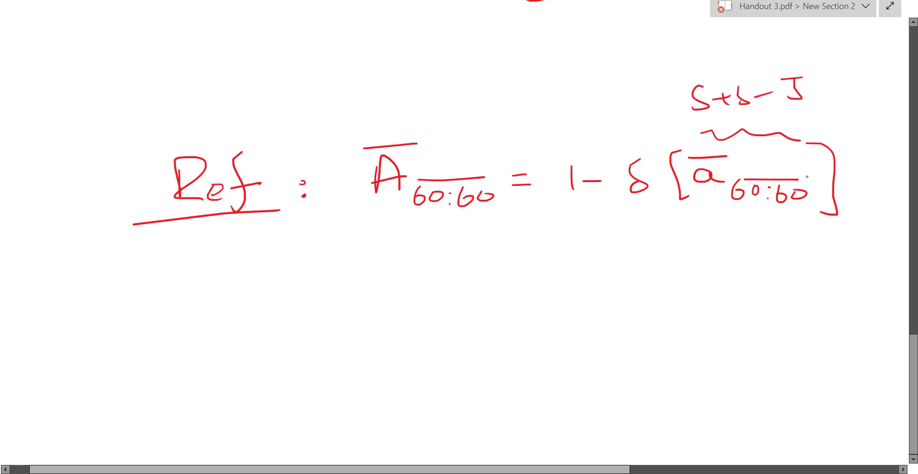
{"action": "key", "text": "Escape"}
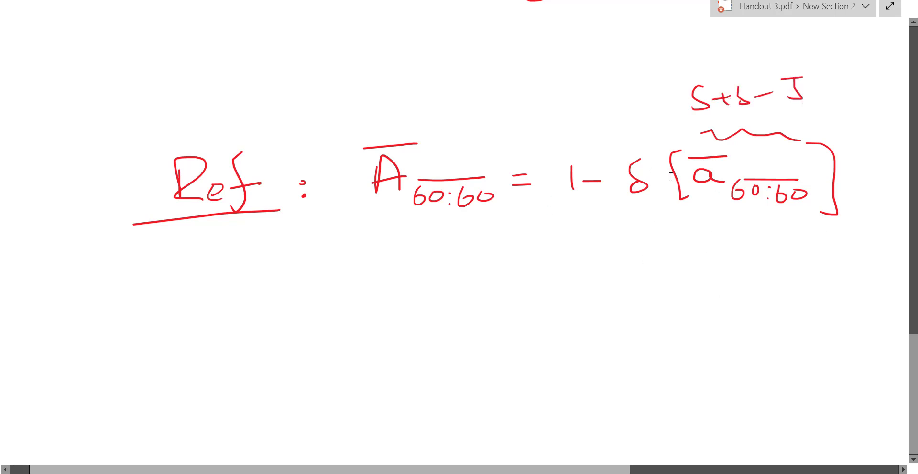